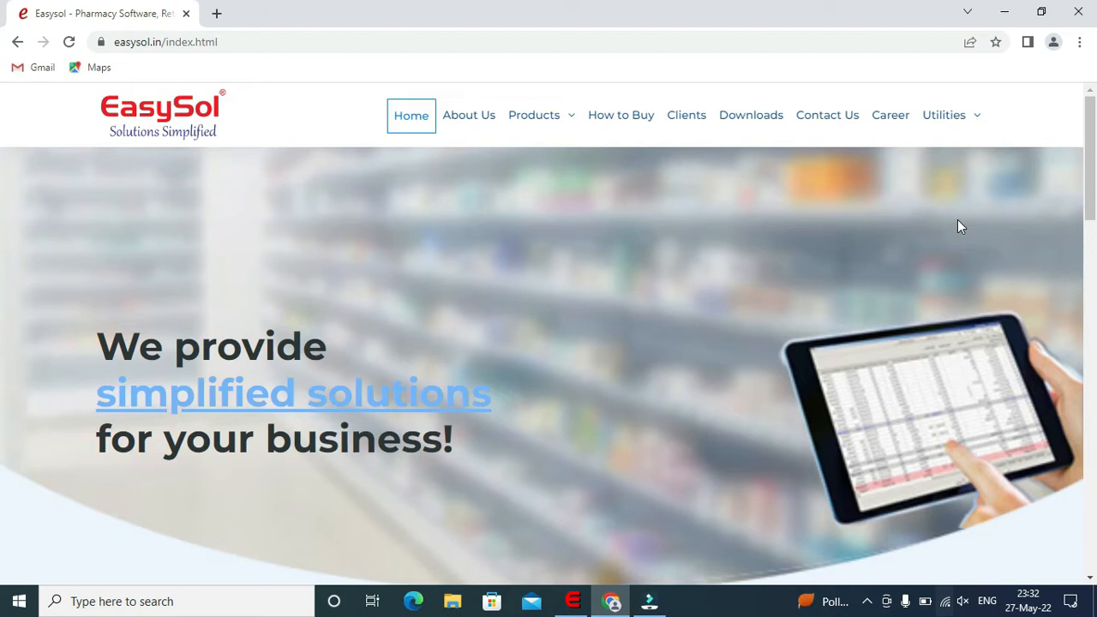
Look through the EasySol home page, covering its About Us, Product Categories and Why choose us sections.
click(1092, 309)
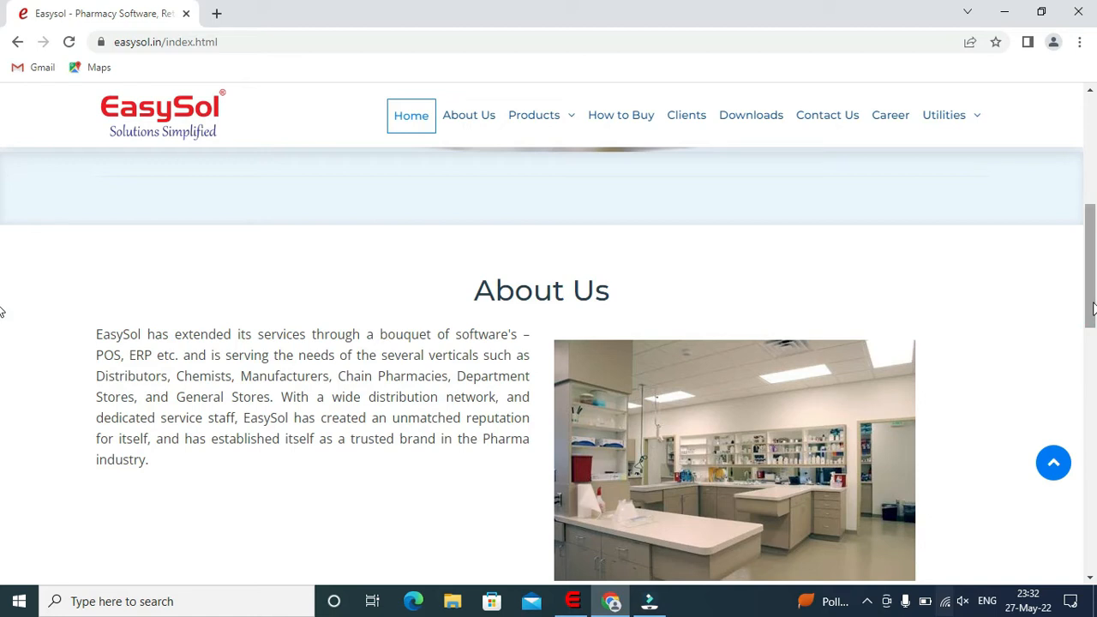
click(1091, 376)
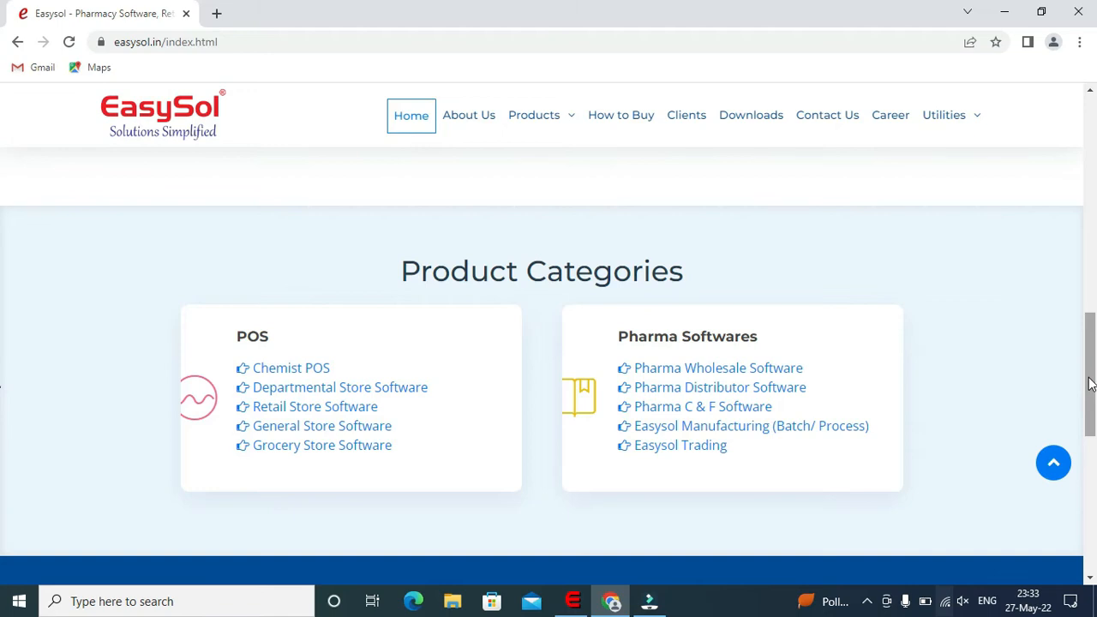
click(1094, 455)
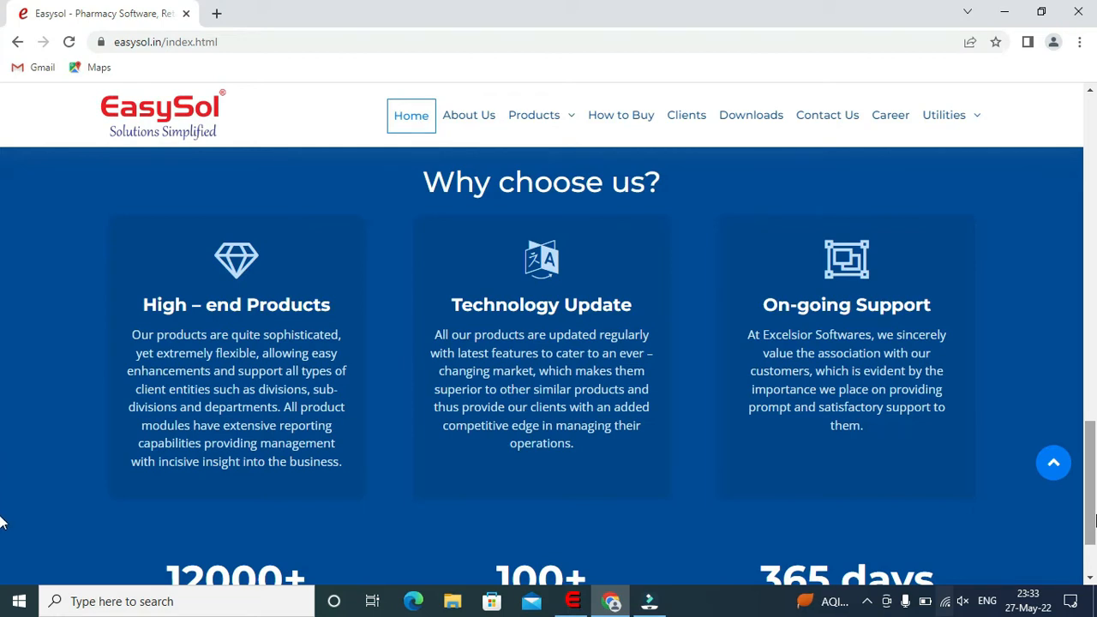
scroll(1092, 566, down, 2)
scroll(1092, 566, down, 1)
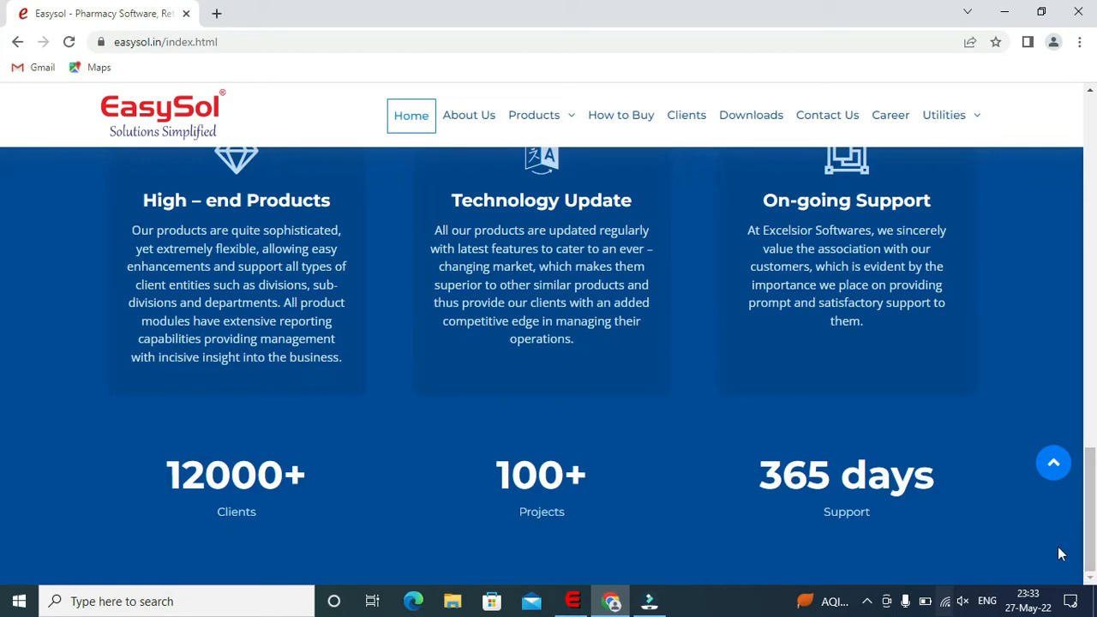
Open the website's Clients page and look over the client logos.
click(686, 120)
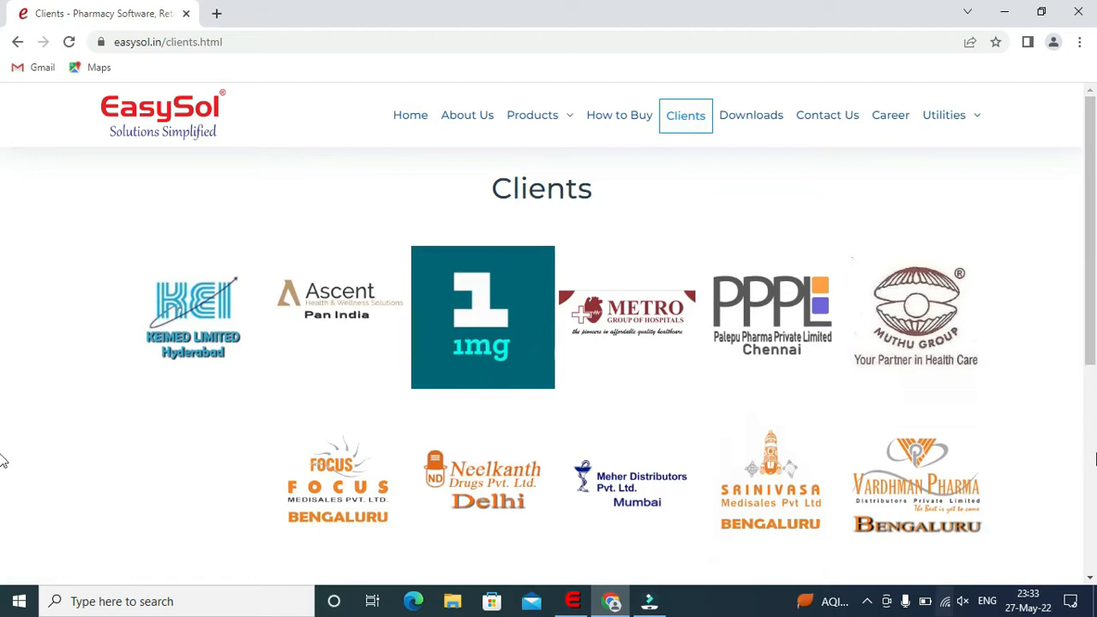
click(1089, 489)
drag(1090, 495, 1095, 290)
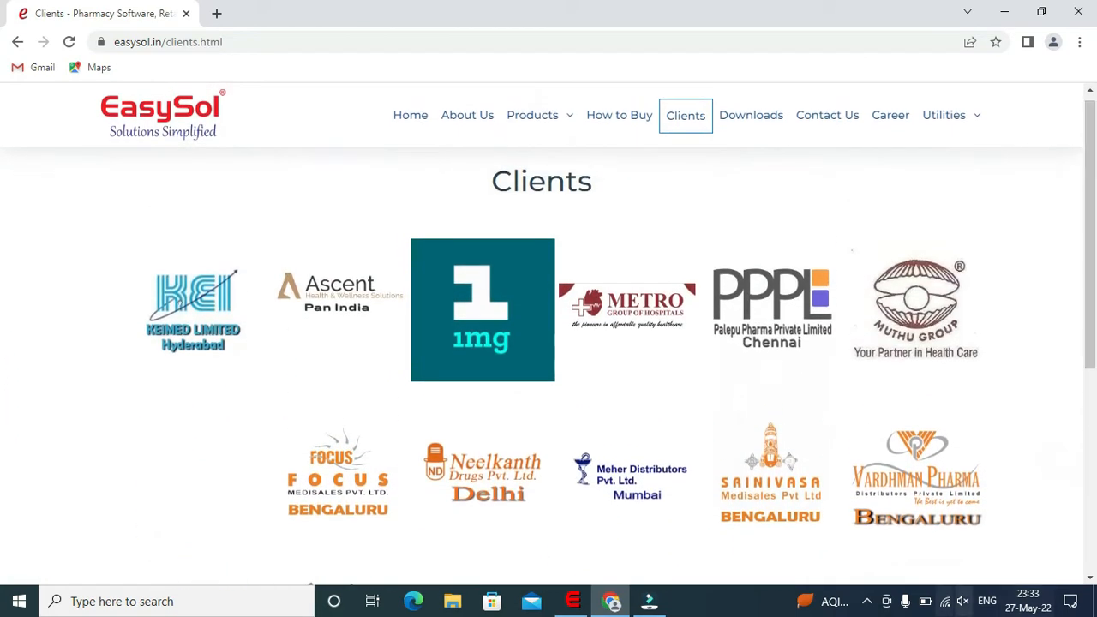
Switch to the EasySol-365 desktop program, open the item master and search for the item DOLO.
click(573, 602)
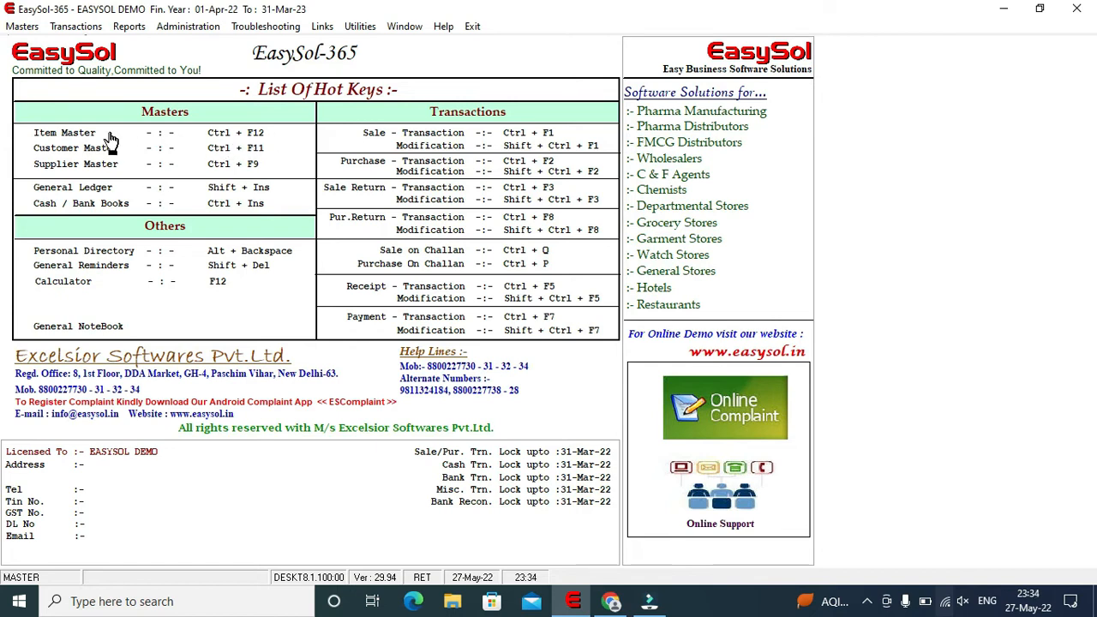
click(83, 140)
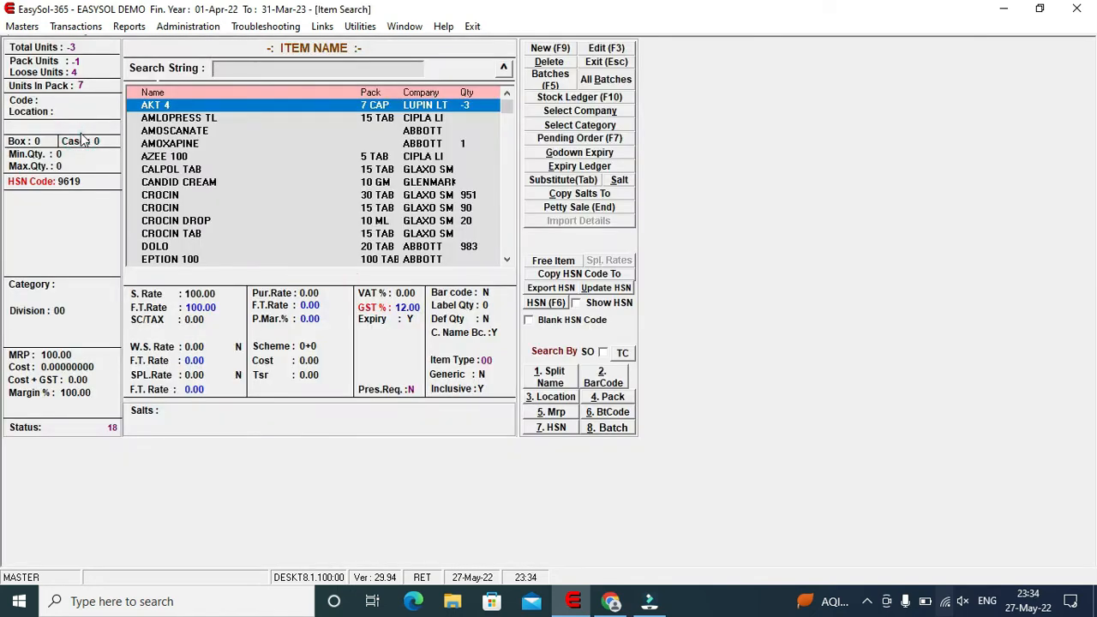
key(Escape)
click(21, 26)
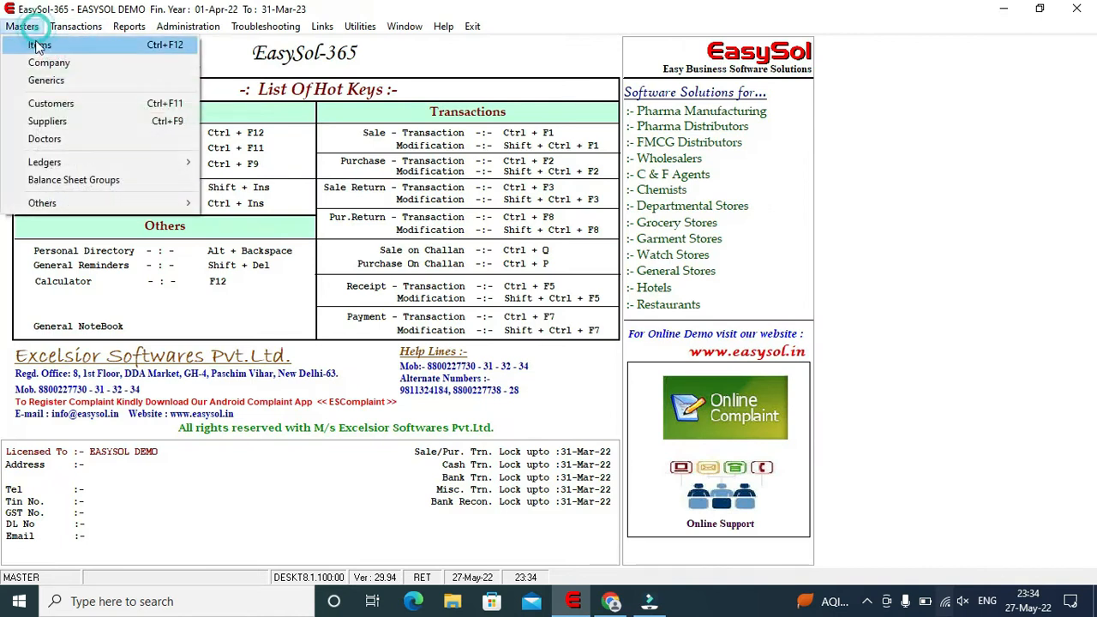
click(39, 48)
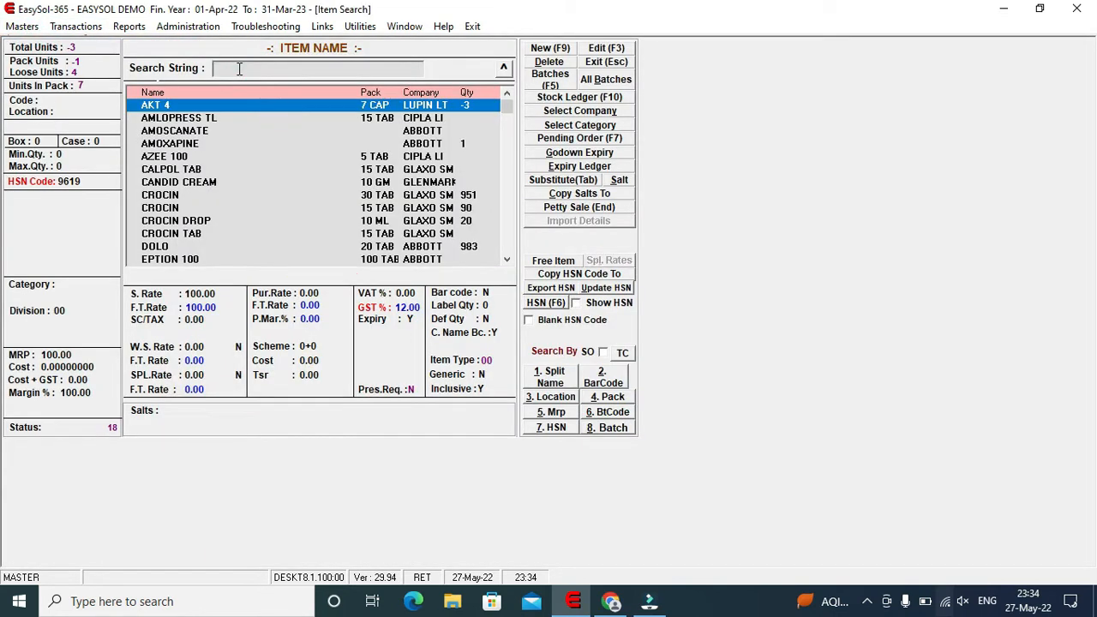
text(DOLO)
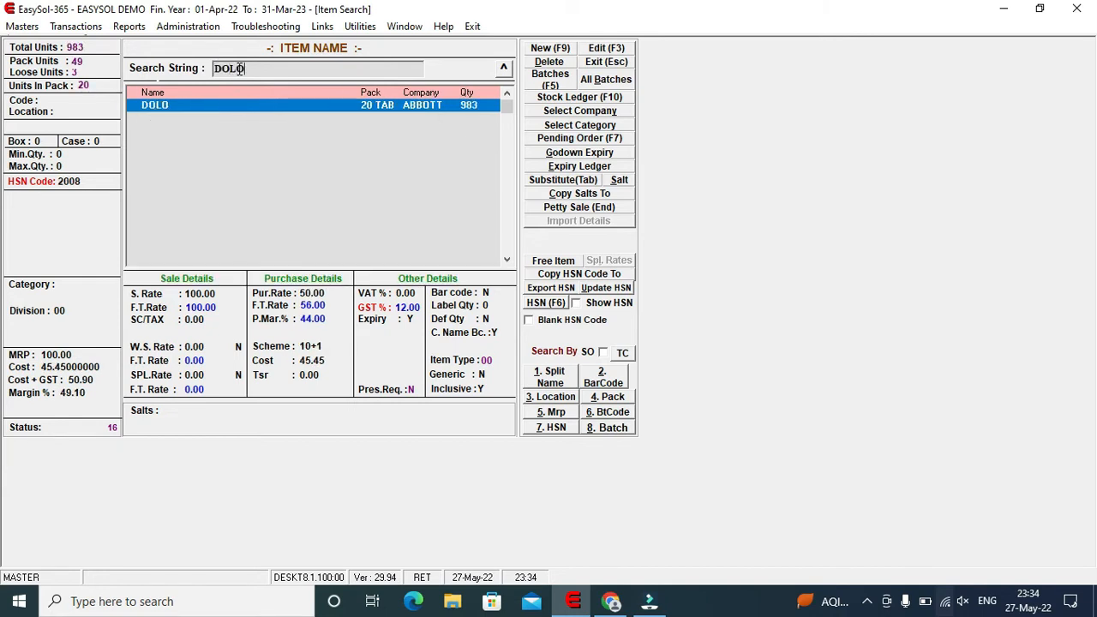
Start a new item named DOLO and assign CIPLA LIMITED as its company.
click(549, 50)
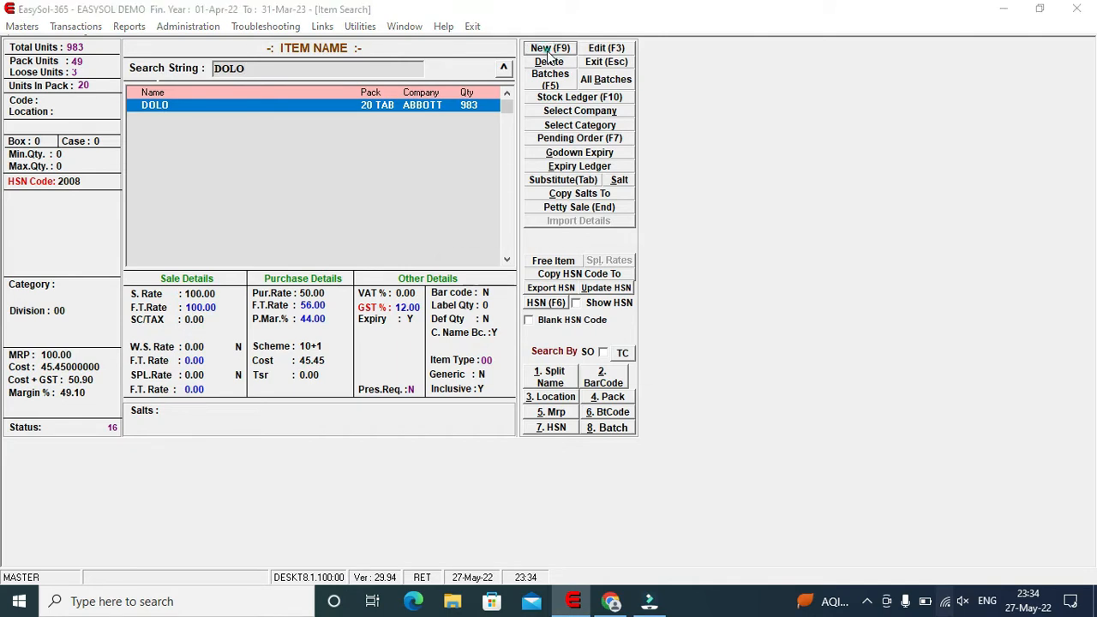
click(552, 354)
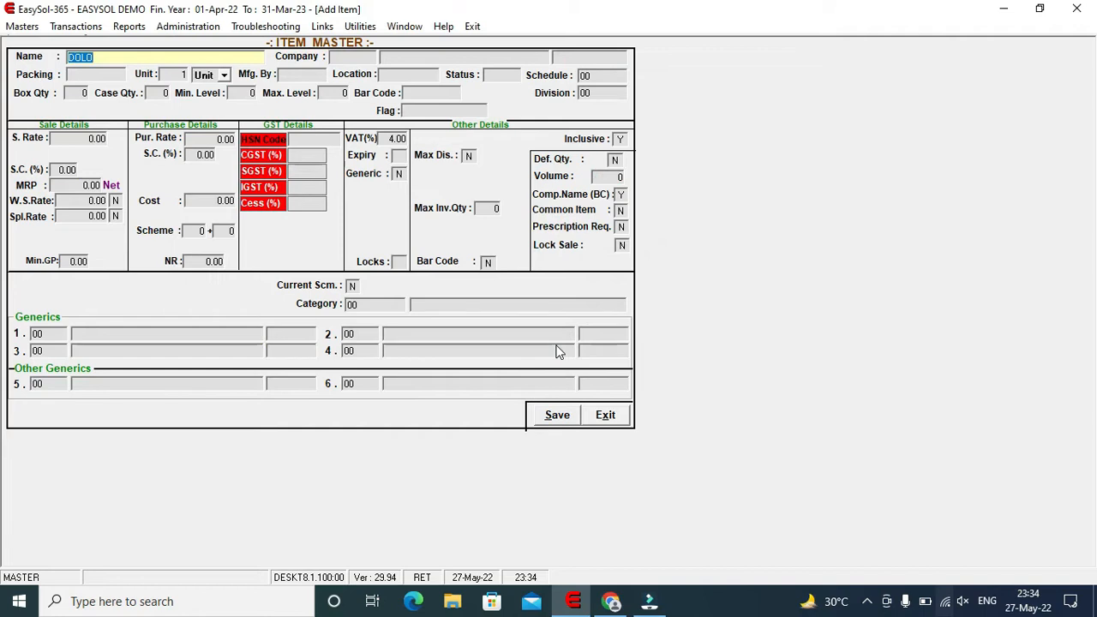
key(Return)
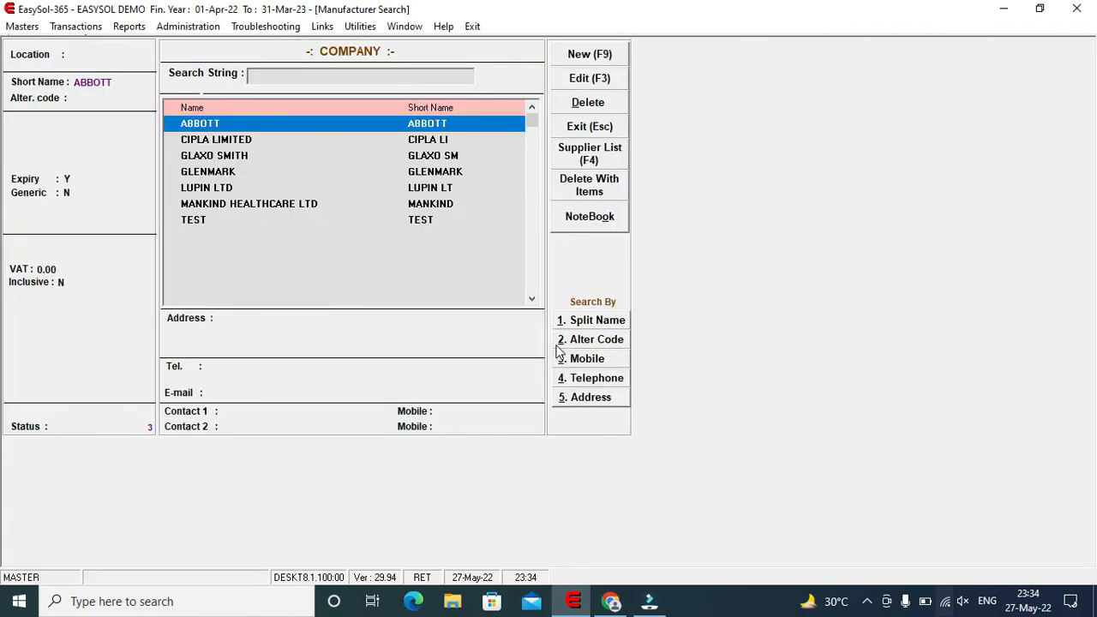
key(Down)
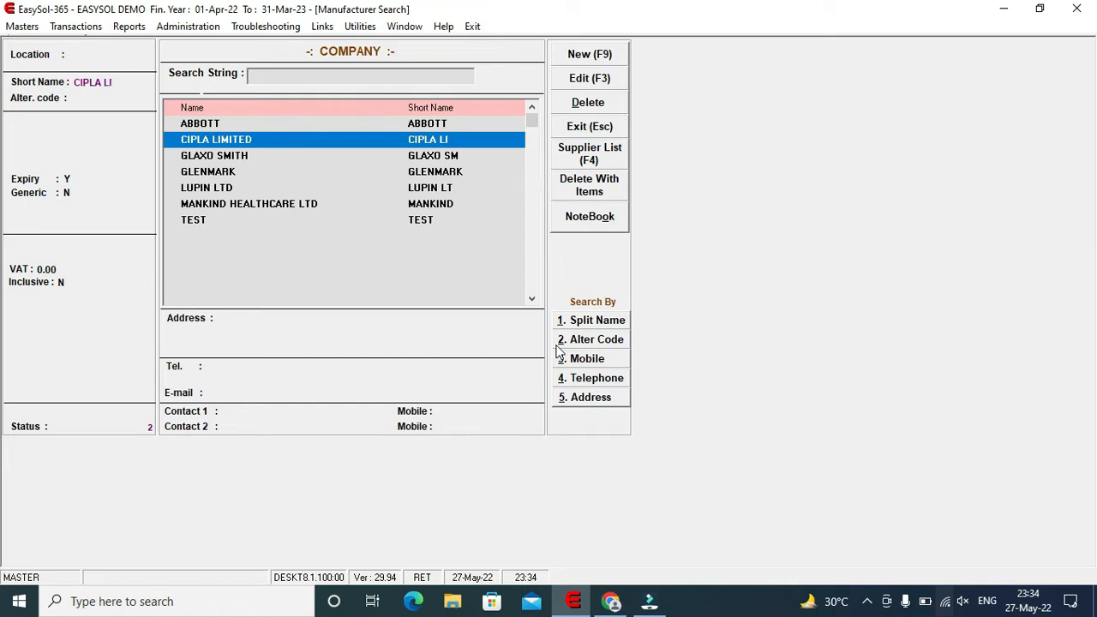
key(Return)
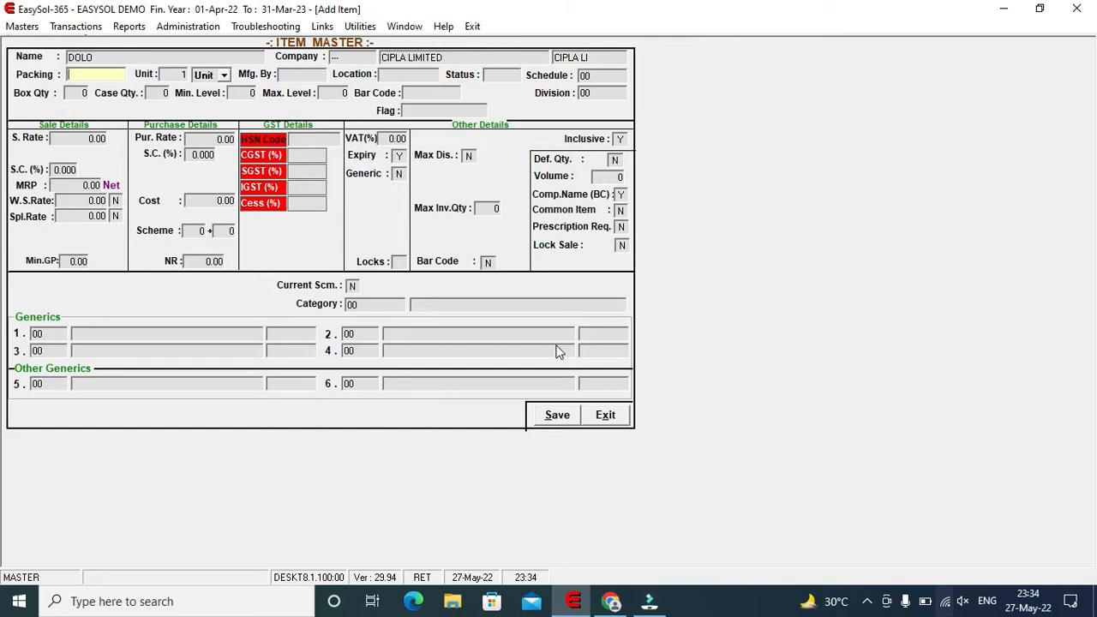
Set the item's packing to 20 TAB and its unit to 20, keeping the defaults for location, stock levels, bar code and flag.
text(20 TAB)
key(Return)
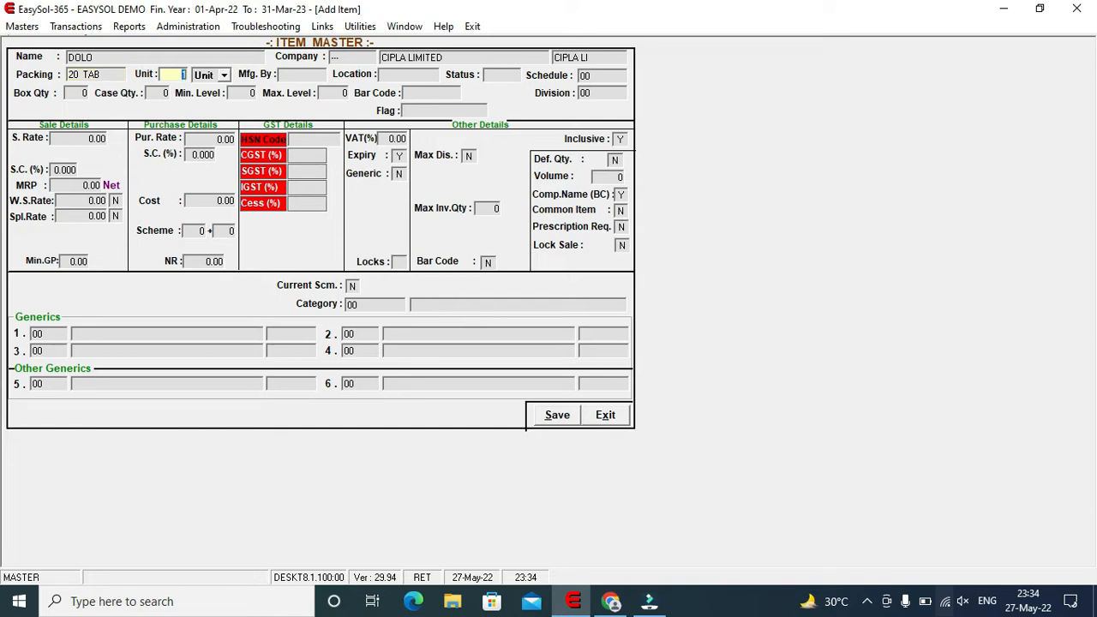
text(20)
key(Return)
key(Return)
key(Return)
key(Return)
key(Return)
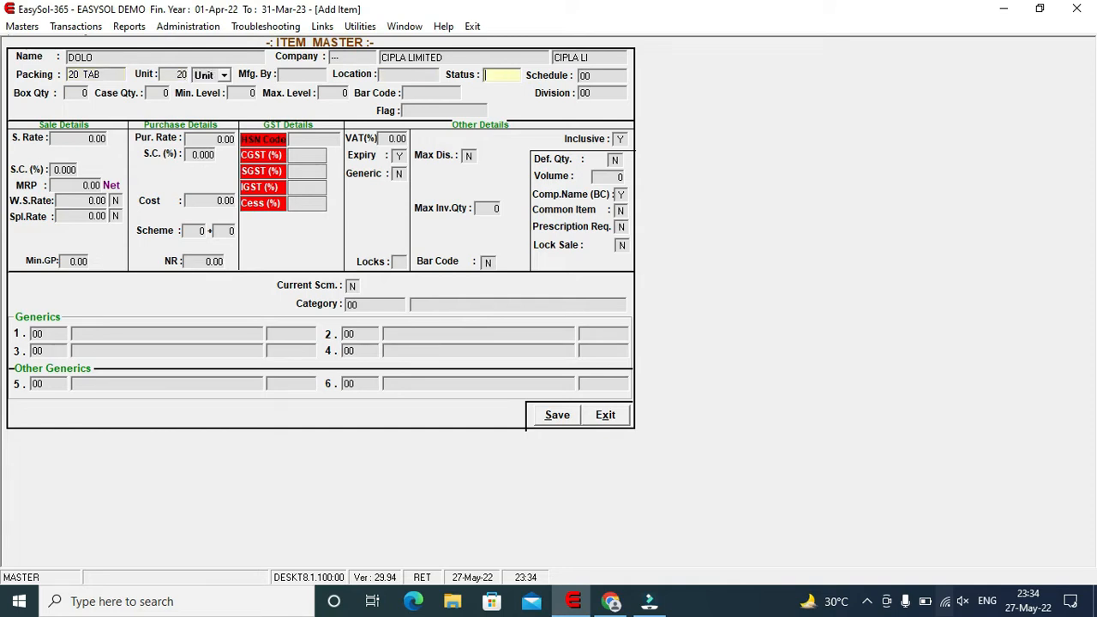
key(Return)
key(Return)
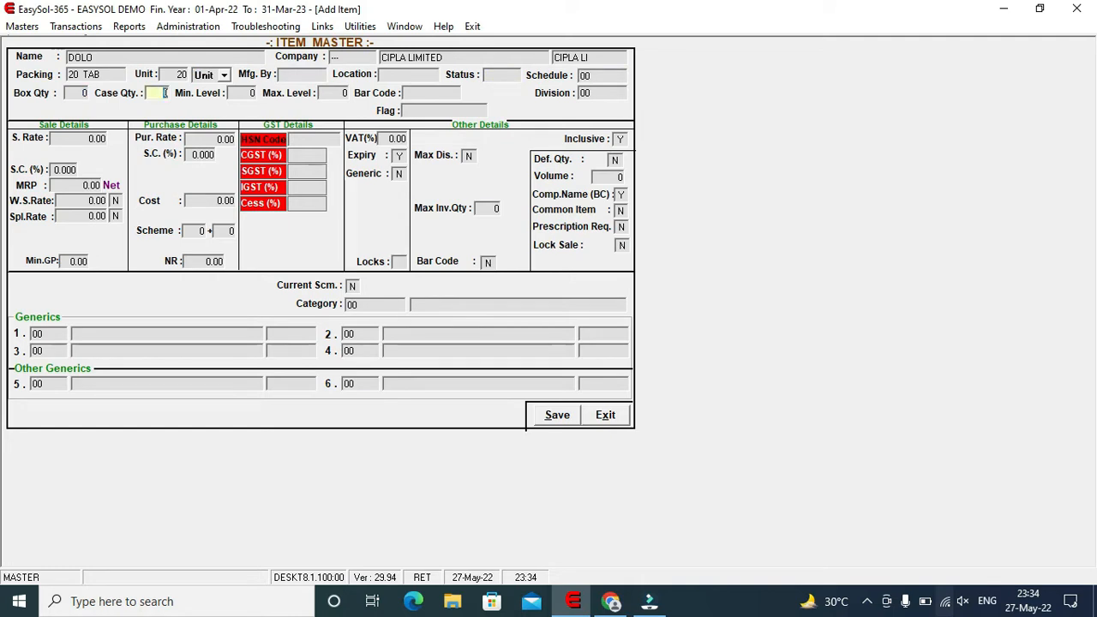
key(Return)
key(Return)
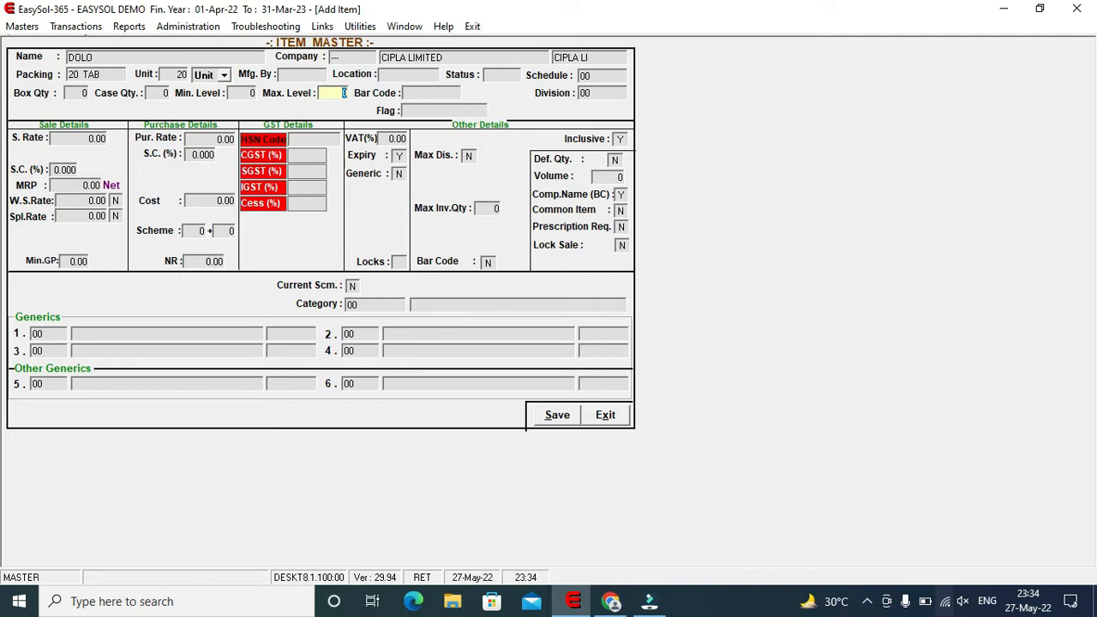
key(Return)
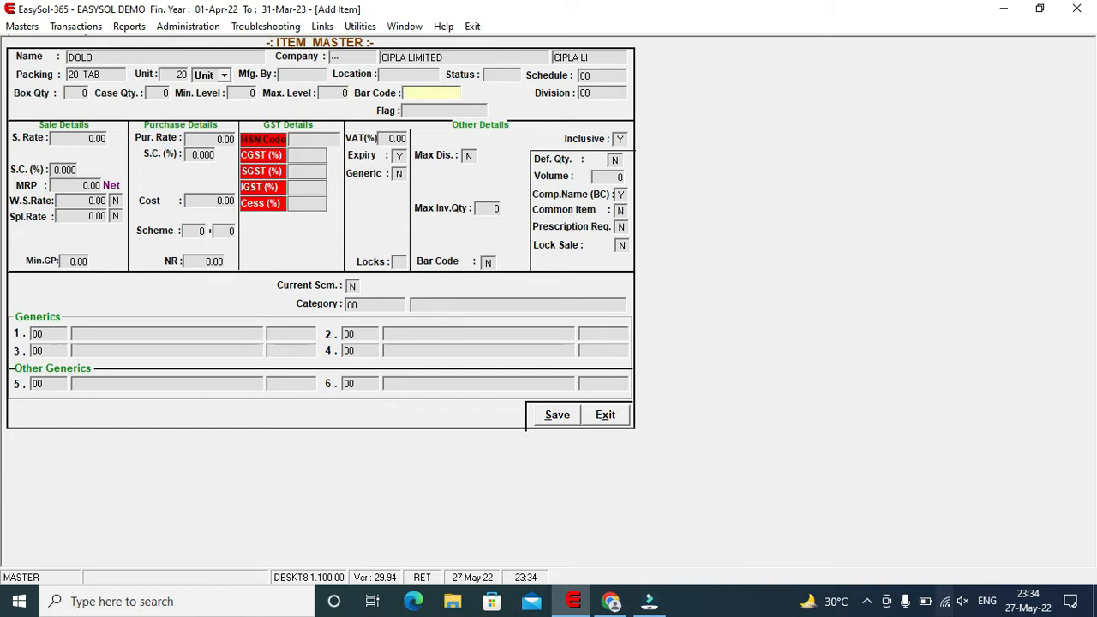
key(Return)
key(Return)
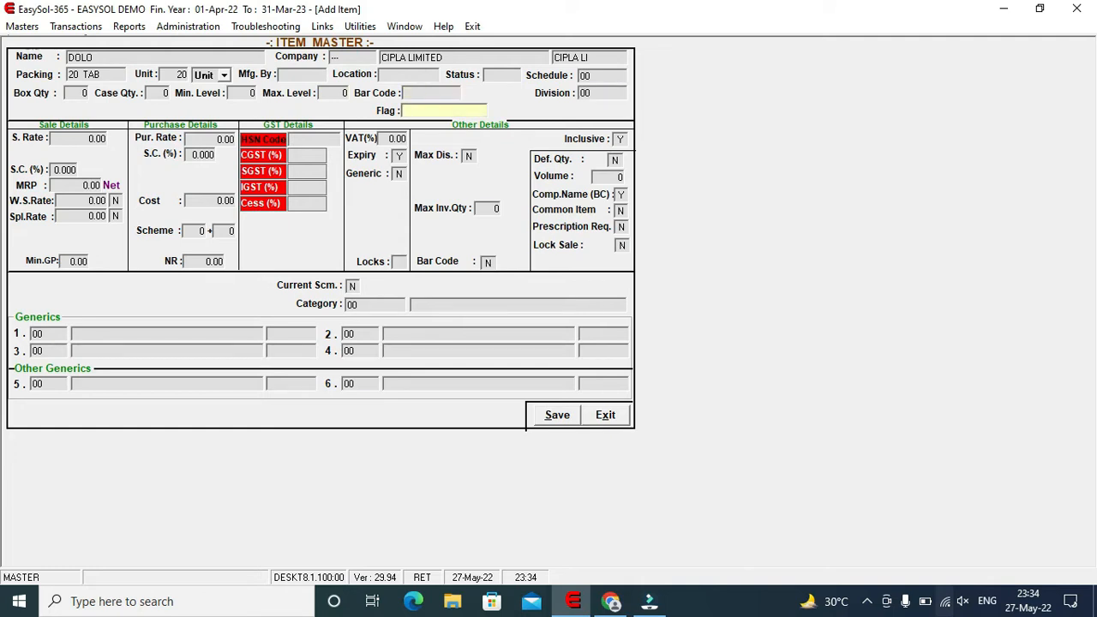
key(Return)
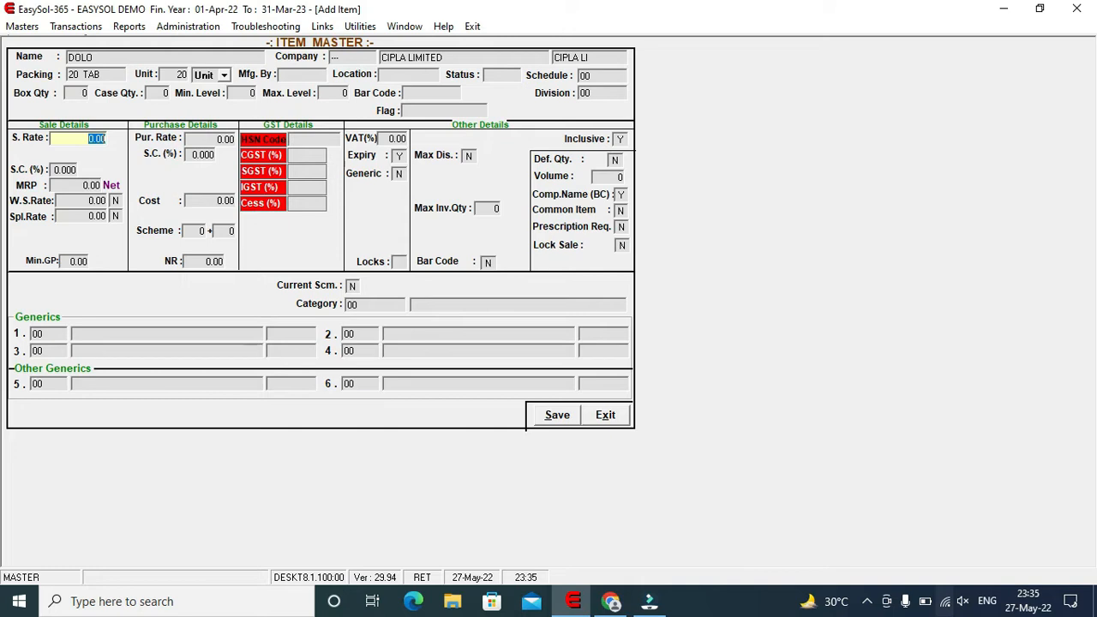
Leave the sale and purchase details at their defaults and assign HSN code 2008 to the item.
key(Return)
key(Return)
key(Return)
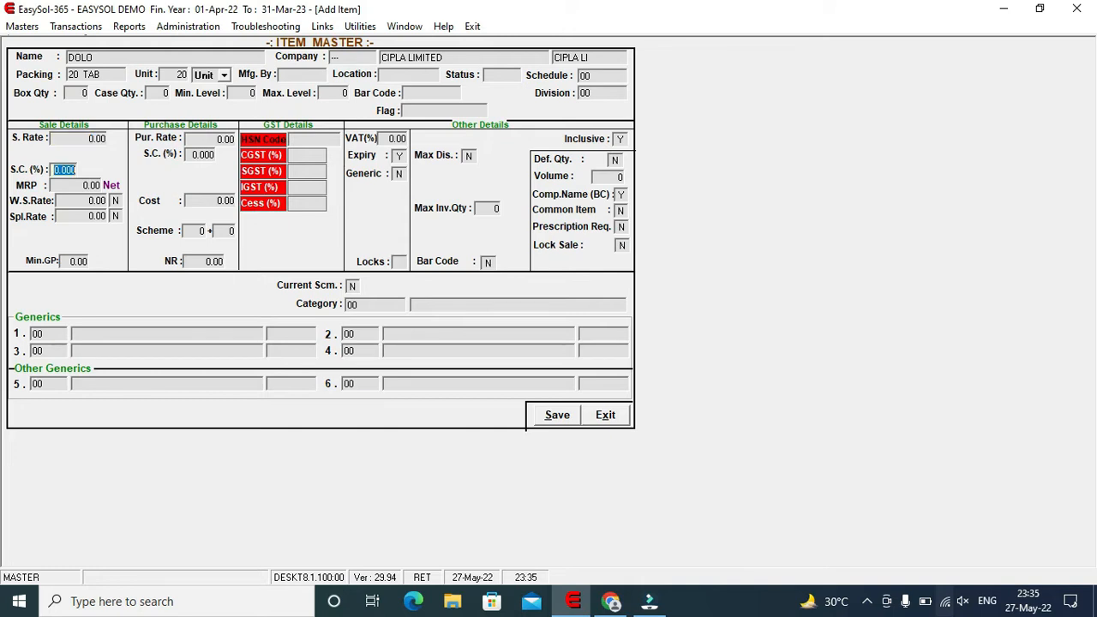
key(Return)
key(Return)
key(Return)
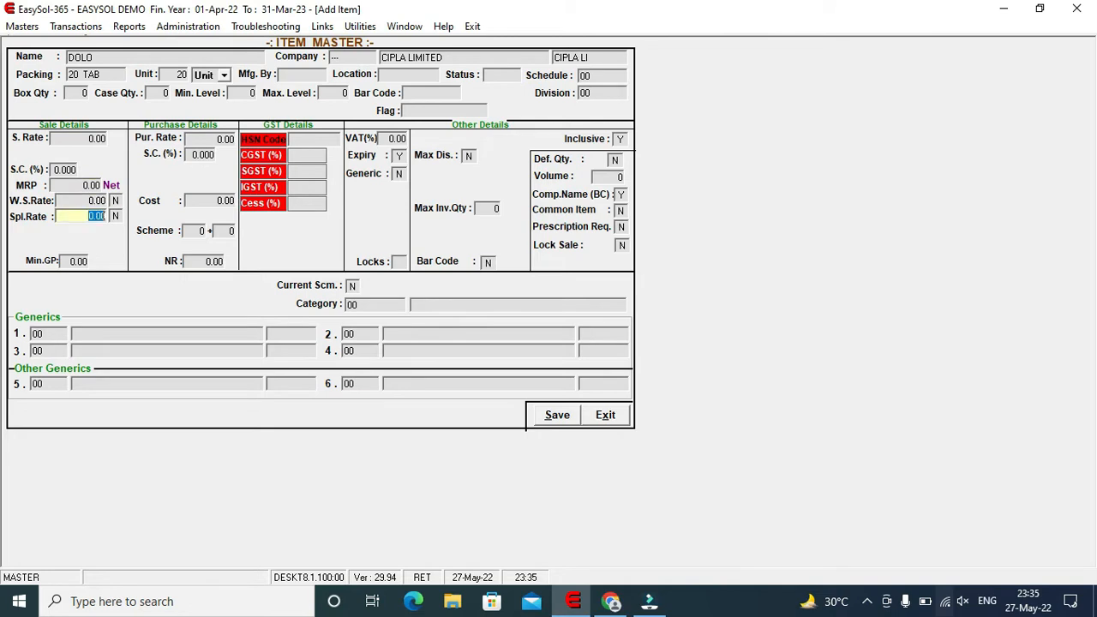
key(Return)
key(Return)
key(Return)
key(Return)
key(Return)
key(Return)
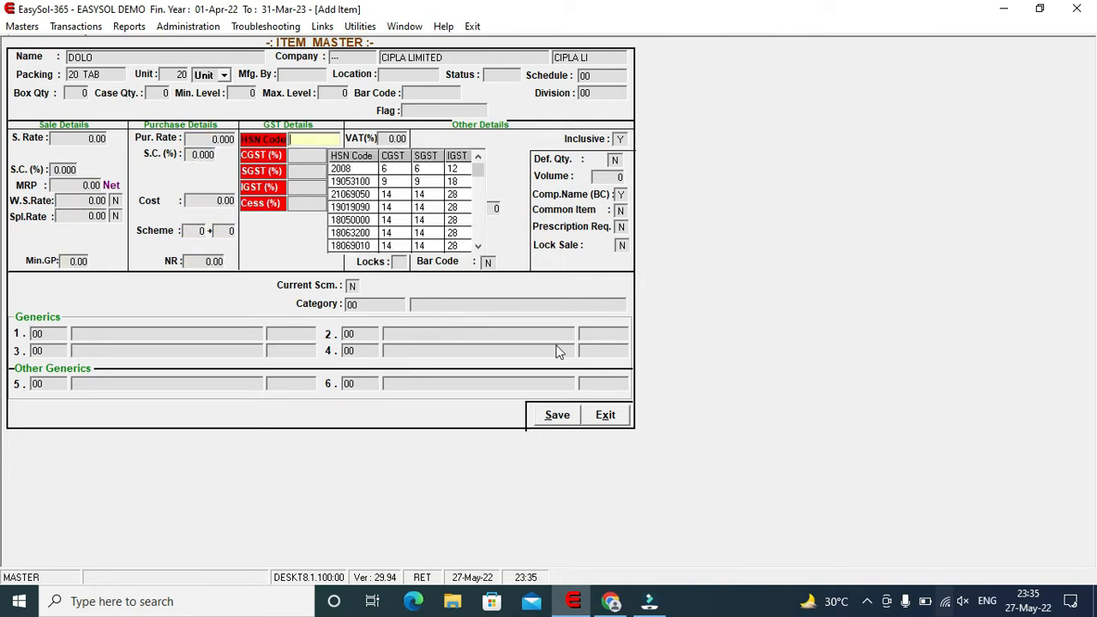
key(Down)
key(Return)
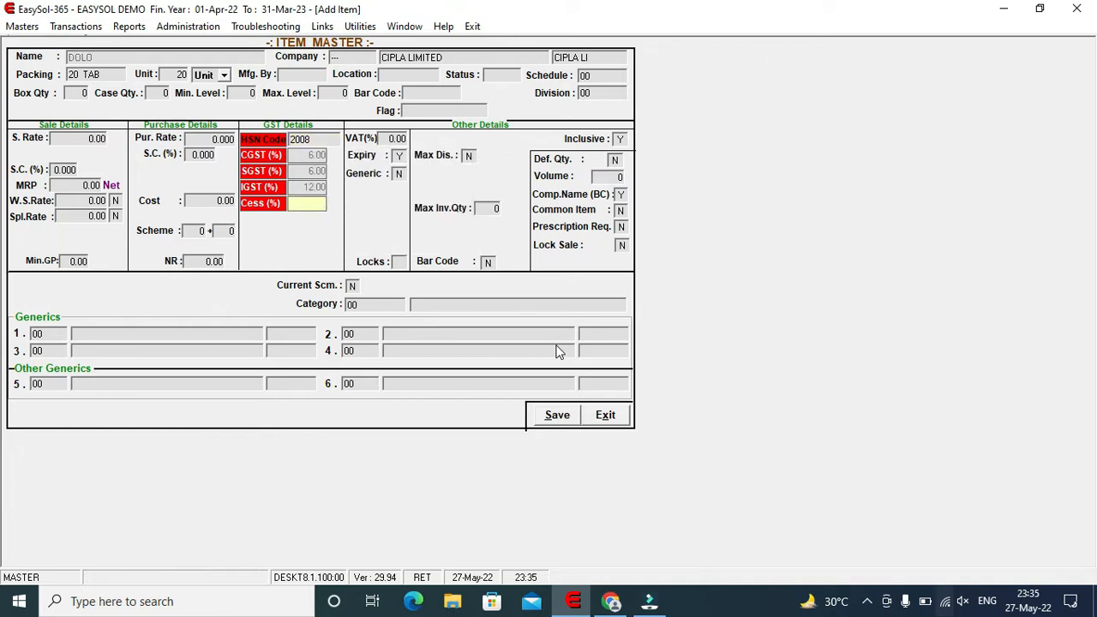
Leave the cess blank and accept the defaults for the item's other details, current scheme and category.
key(Return)
key(Return)
key(Return)
key(Return)
key(Return)
key(Return)
key(Return)
key(Return)
key(Return)
key(Return)
key(Return)
key(Return)
key(Return)
key(Return)
key(Return)
key(Return)
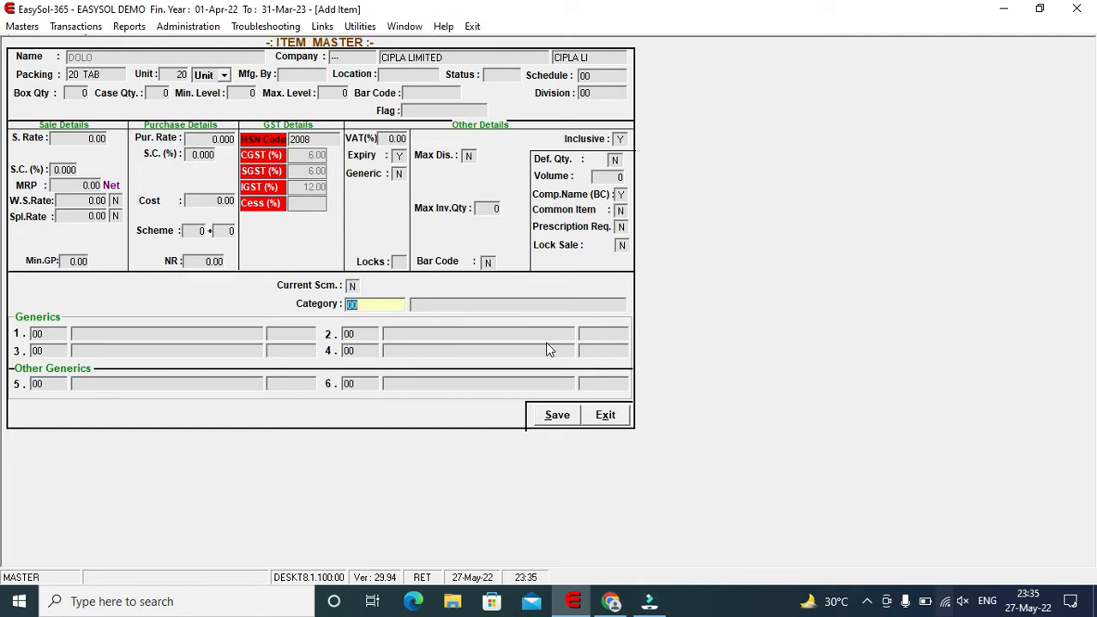
key(Return)
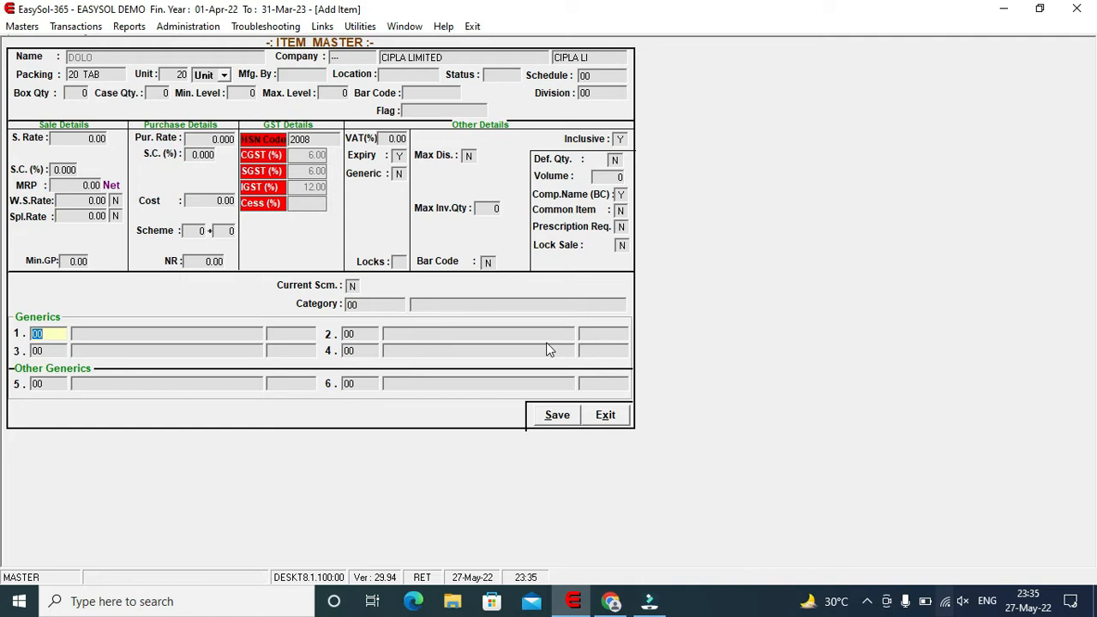
Leave all generics unassigned, save the new DOLO item and close the item search.
key(Return)
key(Return)
key(Return)
key(Return)
key(Return)
key(Return)
key(Return)
key(Return)
key(Return)
key(Return)
key(Return)
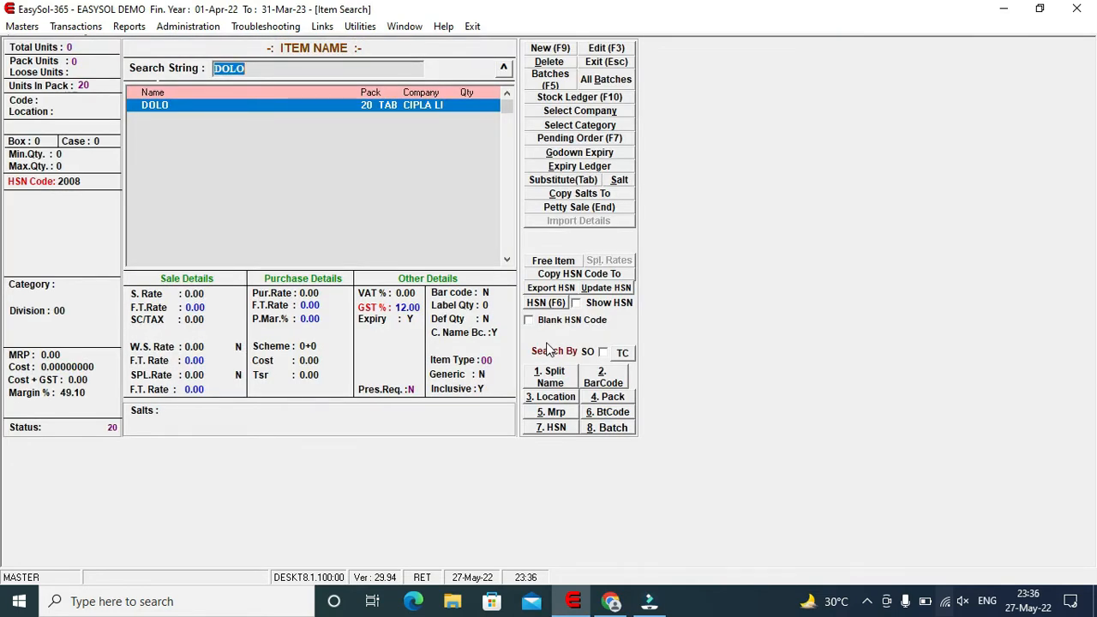
key(Escape)
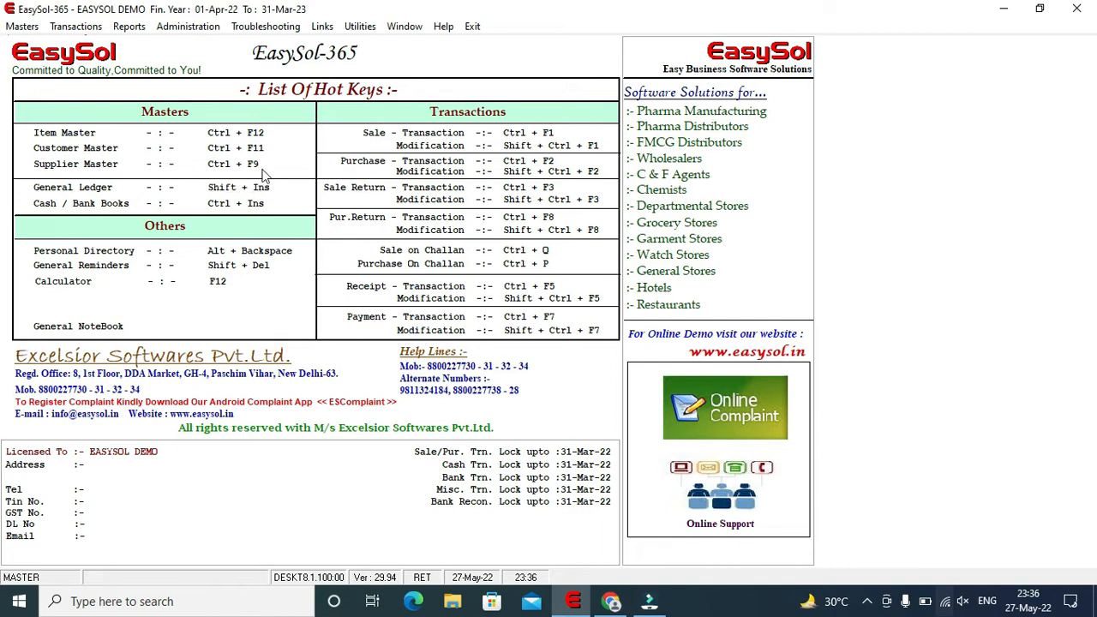
Open the supplier master and search the suppliers for AG.
click(96, 168)
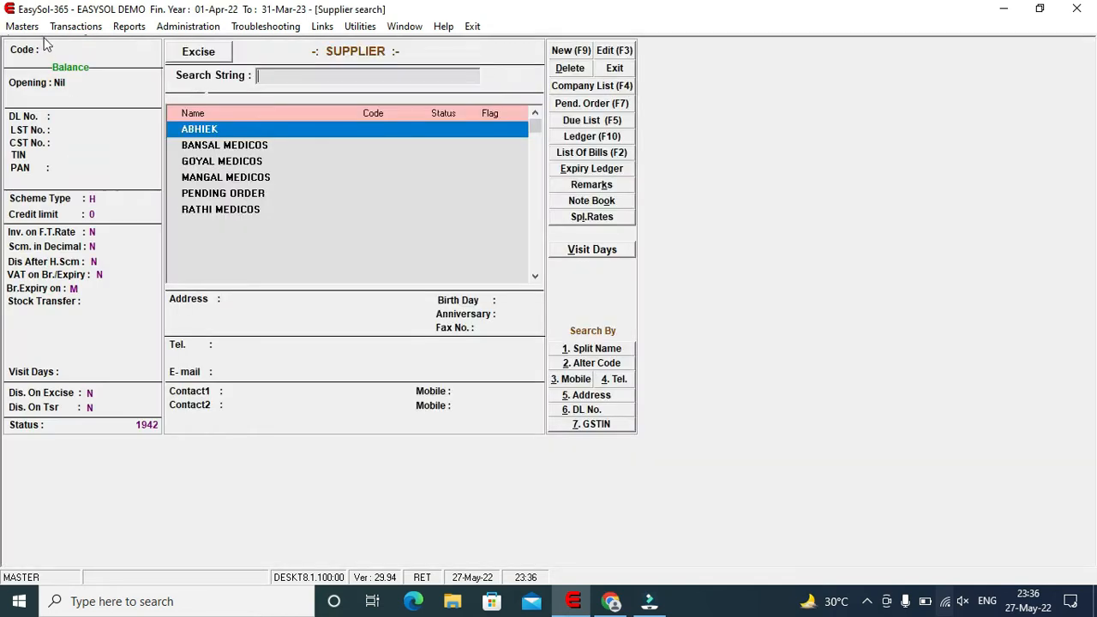
click(35, 29)
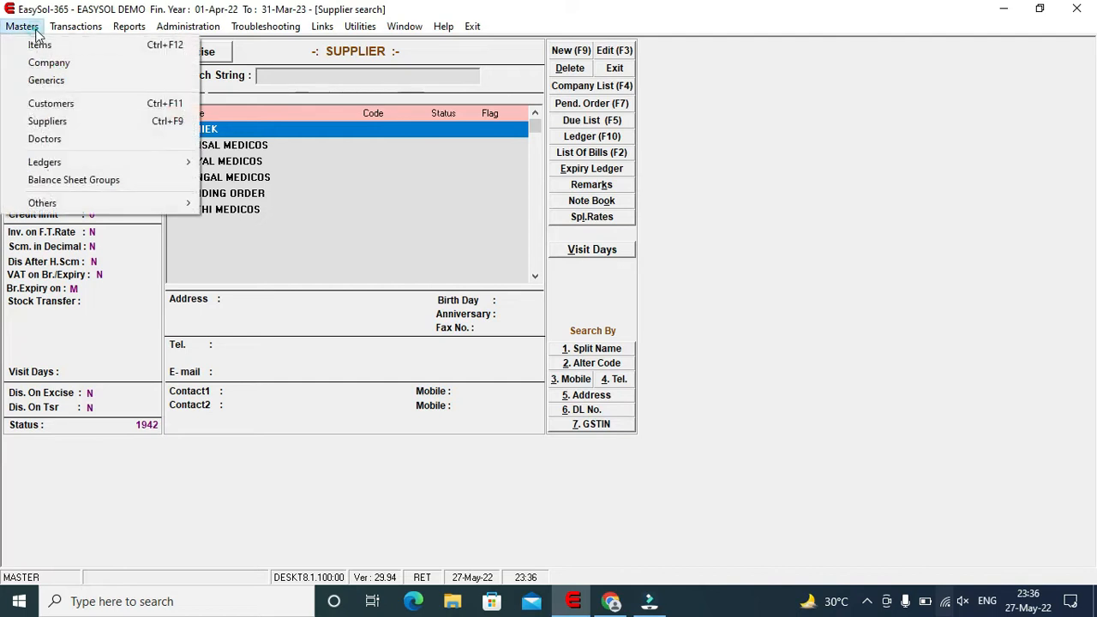
click(47, 122)
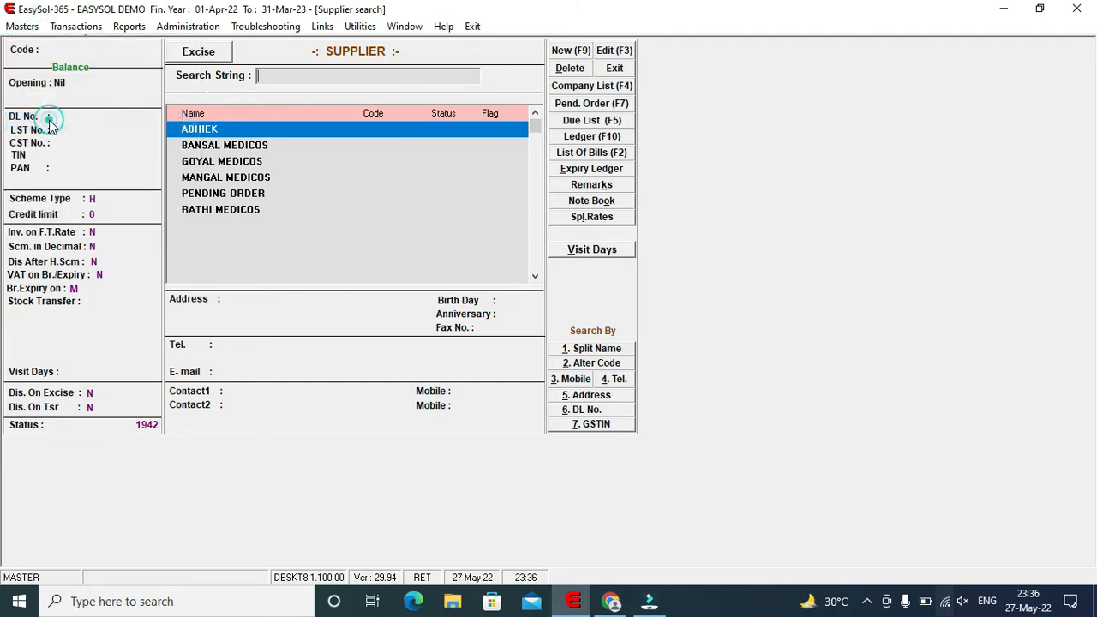
click(263, 75)
text(AG)
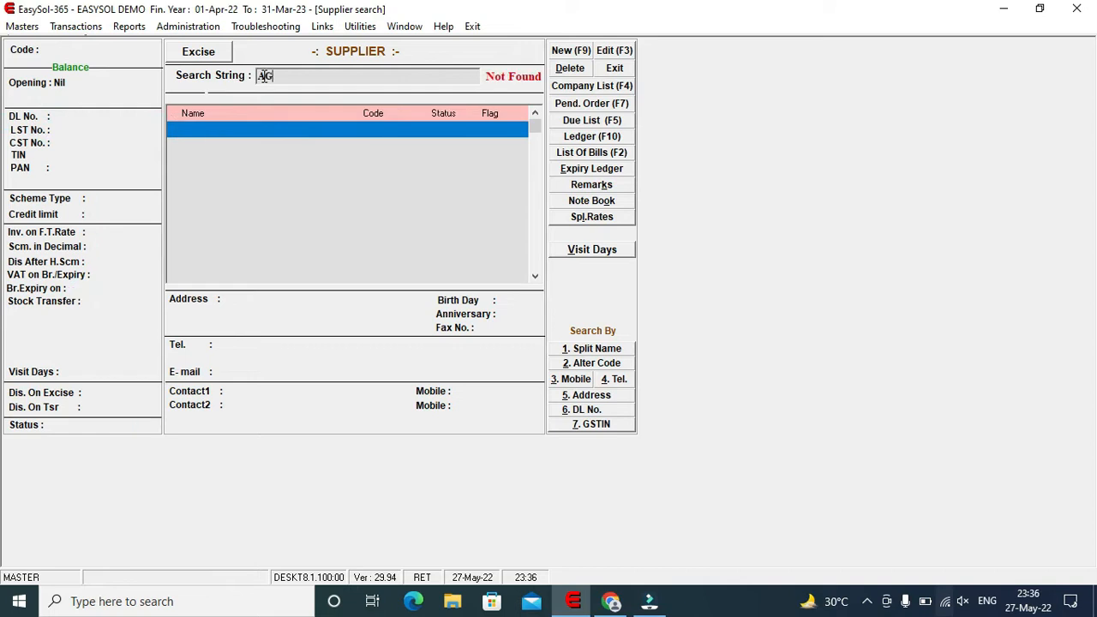
Start a new supplier record named AGGARWAL MEDICOS, leaving the supplier code blank.
text(GARWAL MEDICOS)
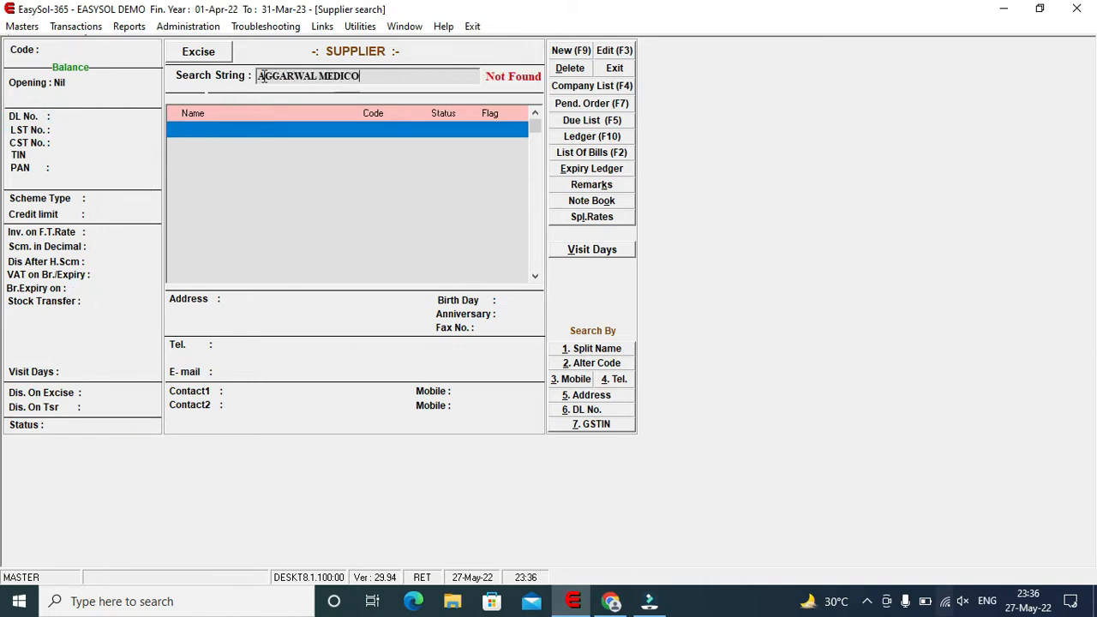
click(570, 51)
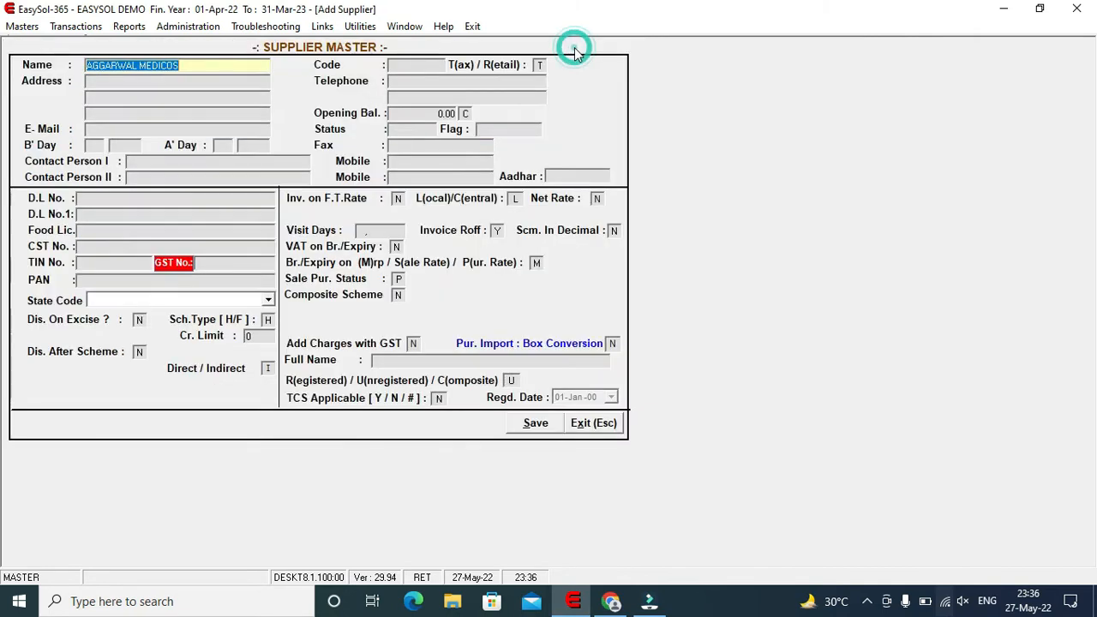
key(Return)
key(Return)
key(Return)
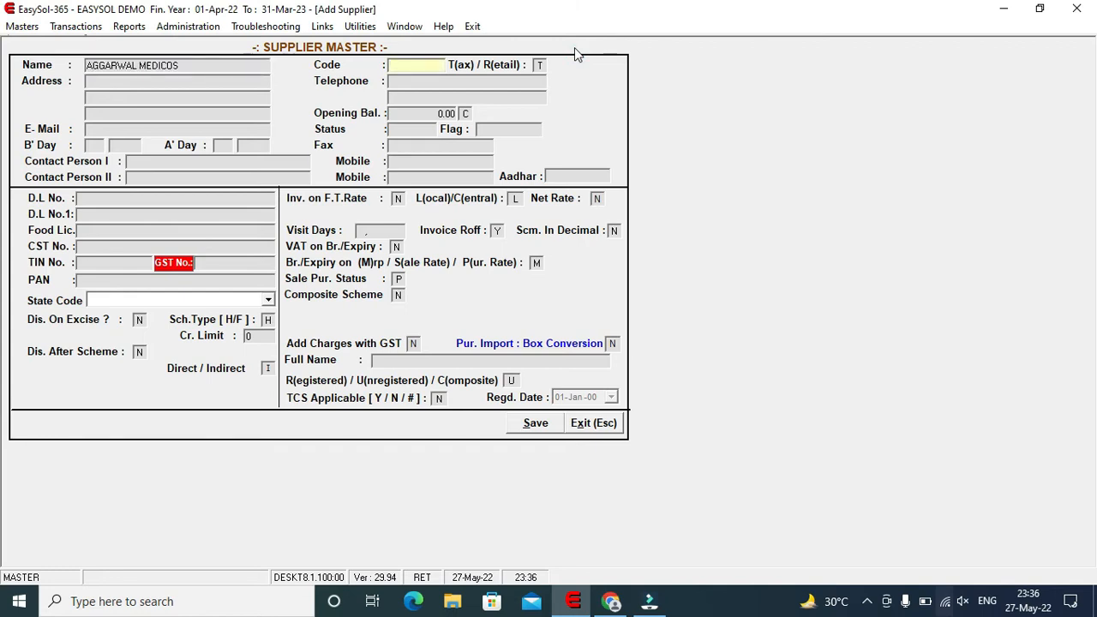
Keep the supplier's tax invoice type and leave its address, telephone, e-mail, opening balance and status at their defaults.
key(Return)
key(Return)
key(Return)
key(Return)
key(Return)
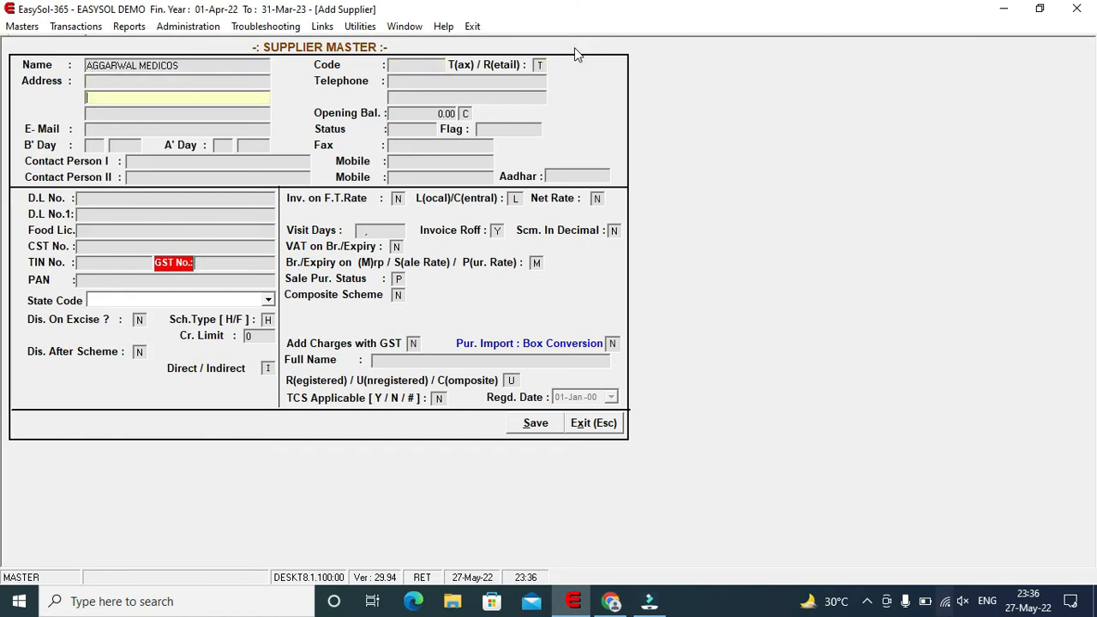
key(Return)
key(Return)
key(Return)
key(Return)
key(Return)
key(Return)
key(Return)
key(Return)
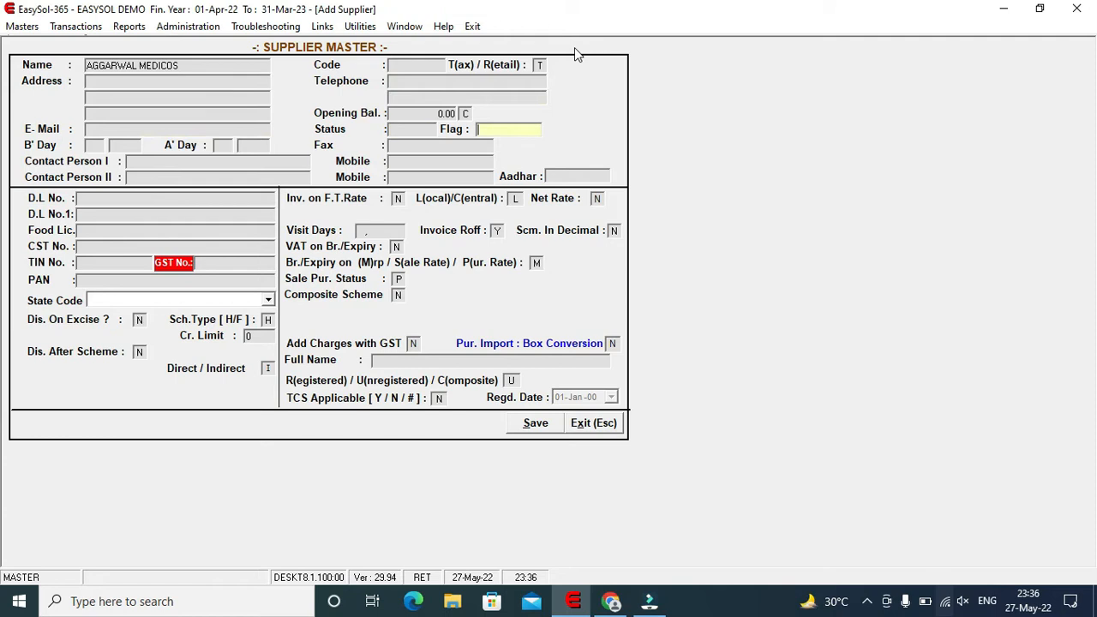
Leave the supplier's flag, fax, contact persons and their mobile numbers blank.
key(Return)
key(Return)
key(Return)
key(Return)
key(Return)
key(Return)
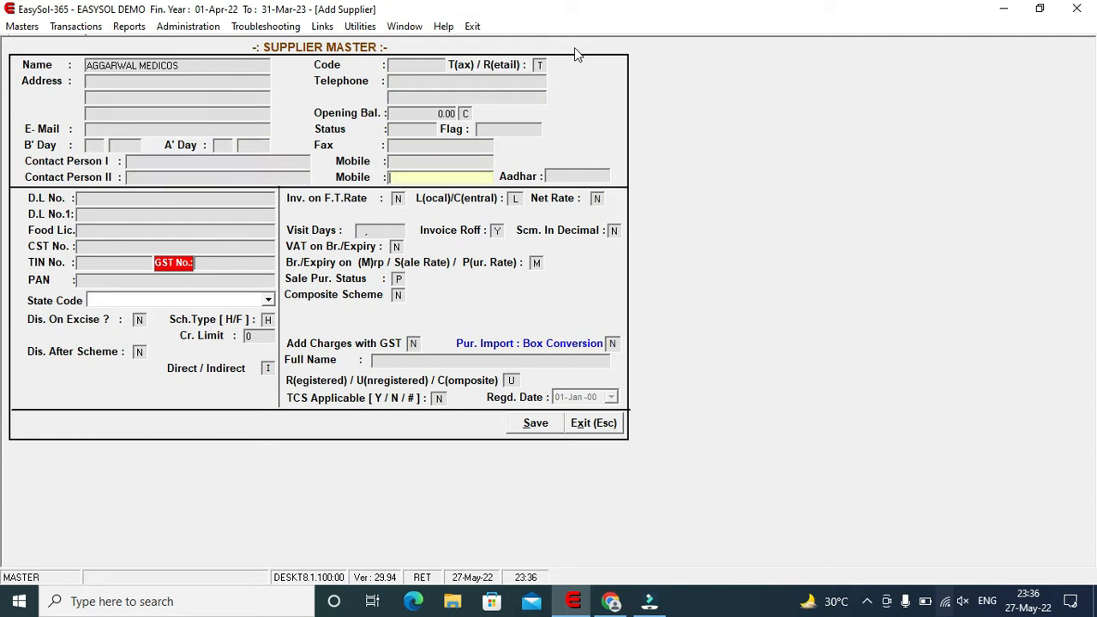
key(Return)
Leave the supplier's licence and tax numbers blank and accept the default state, excise discount, scheme type and credit limit.
key(Return)
key(Return)
key(Return)
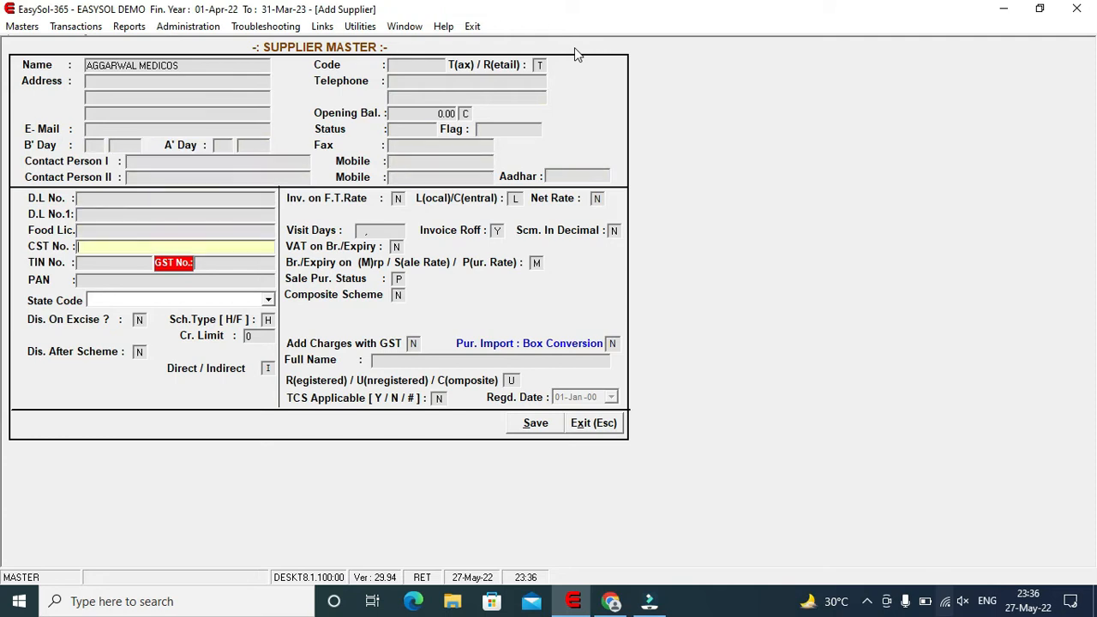
key(Return)
key(Return)
key(Return)
key(Return)
key(Return)
key(Return)
key(Return)
key(Return)
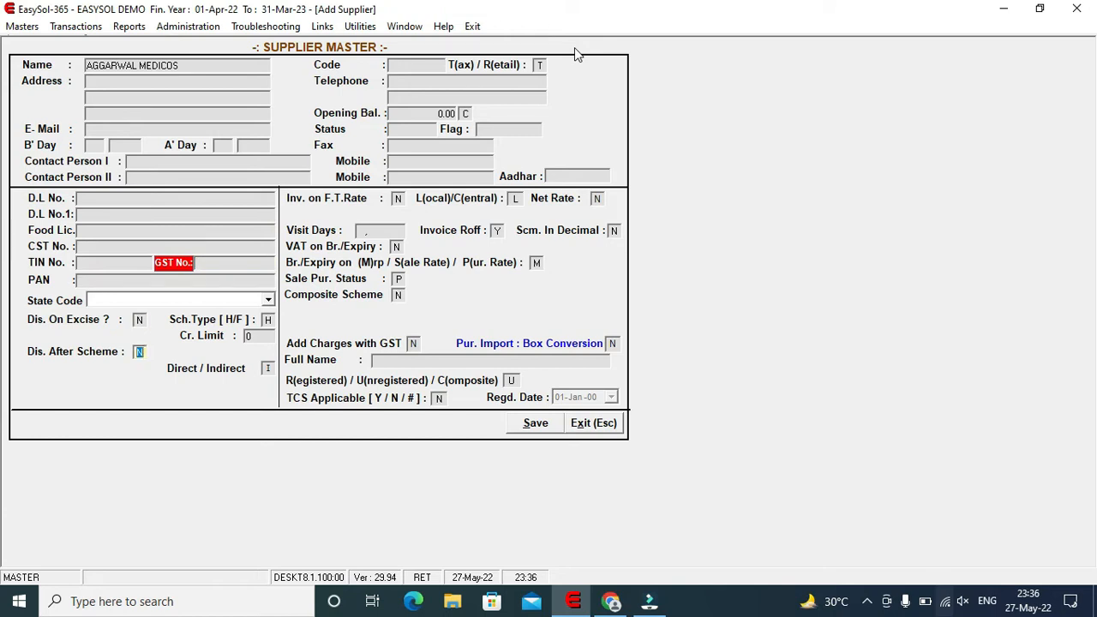
Accept the defaults for the supplier's remaining rate, expiry and registration options, save the supplier and close the supplier search.
key(Return)
key(Return)
key(Return)
key(Return)
key(Return)
key(Return)
key(Return)
key(Return)
key(Return)
key(Return)
key(Return)
key(Return)
key(Return)
key(Return)
key(Return)
key(Return)
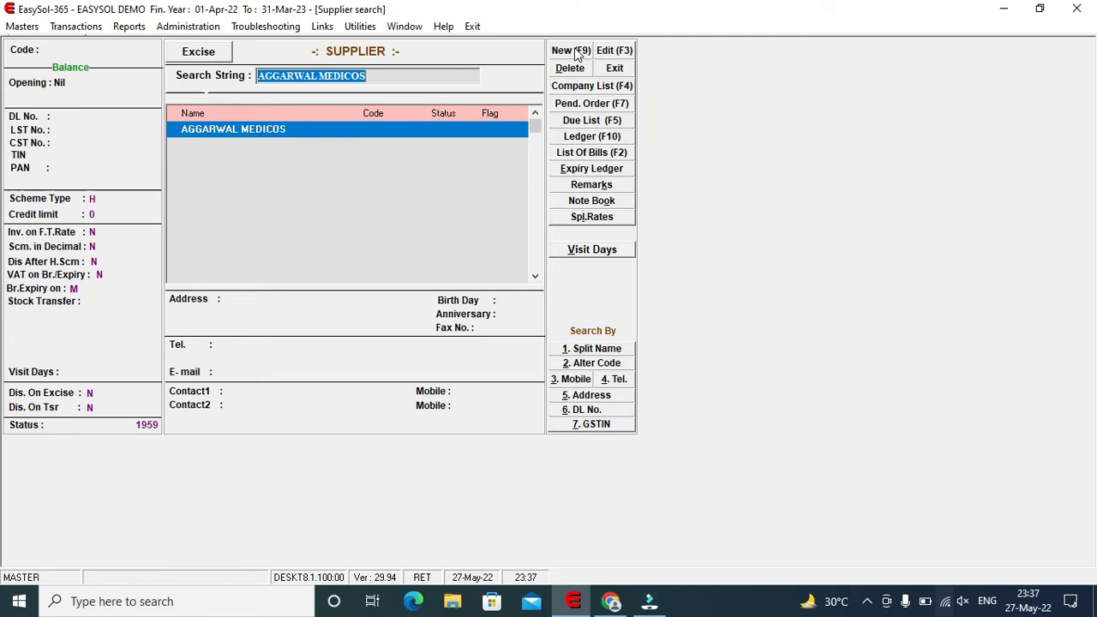
key(Escape)
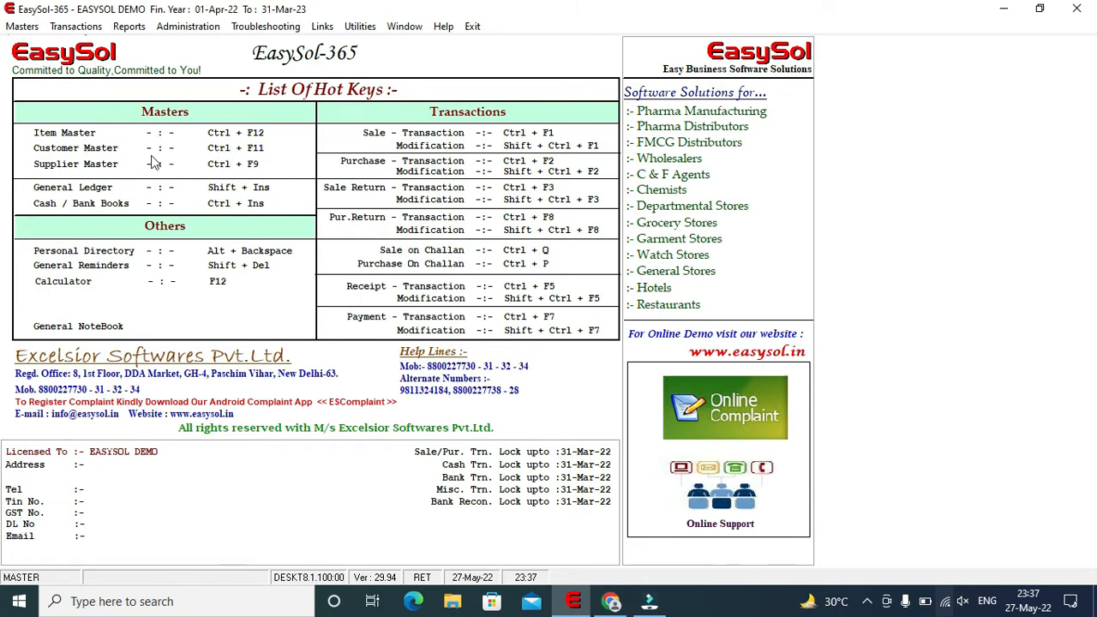
Open the customer master, enter the new customer's name as the search string and start a new customer record.
click(106, 150)
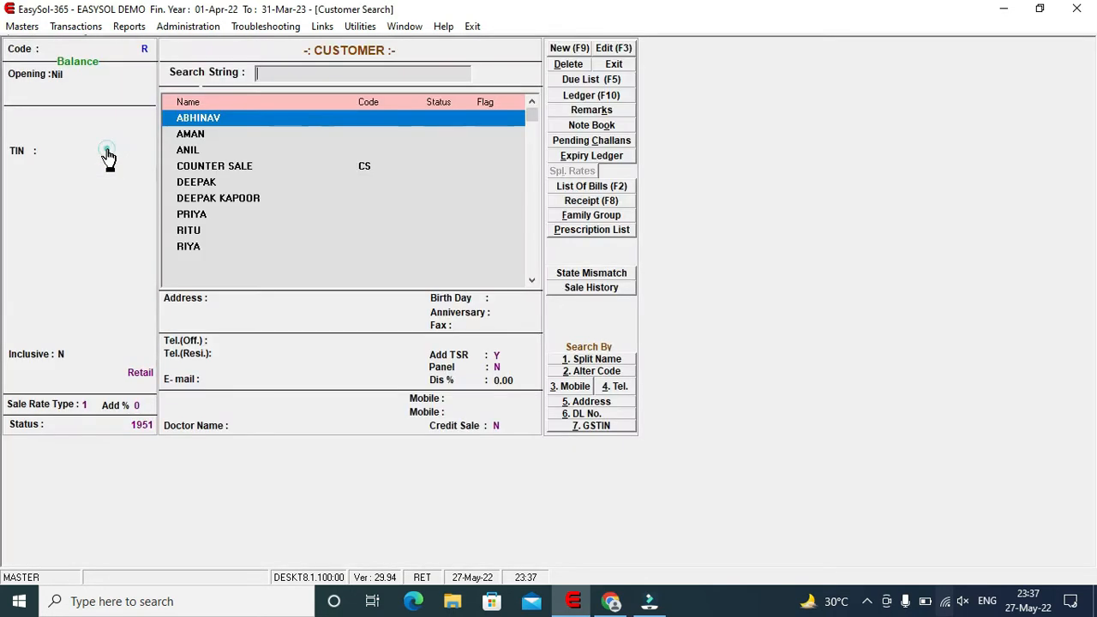
click(33, 26)
click(51, 102)
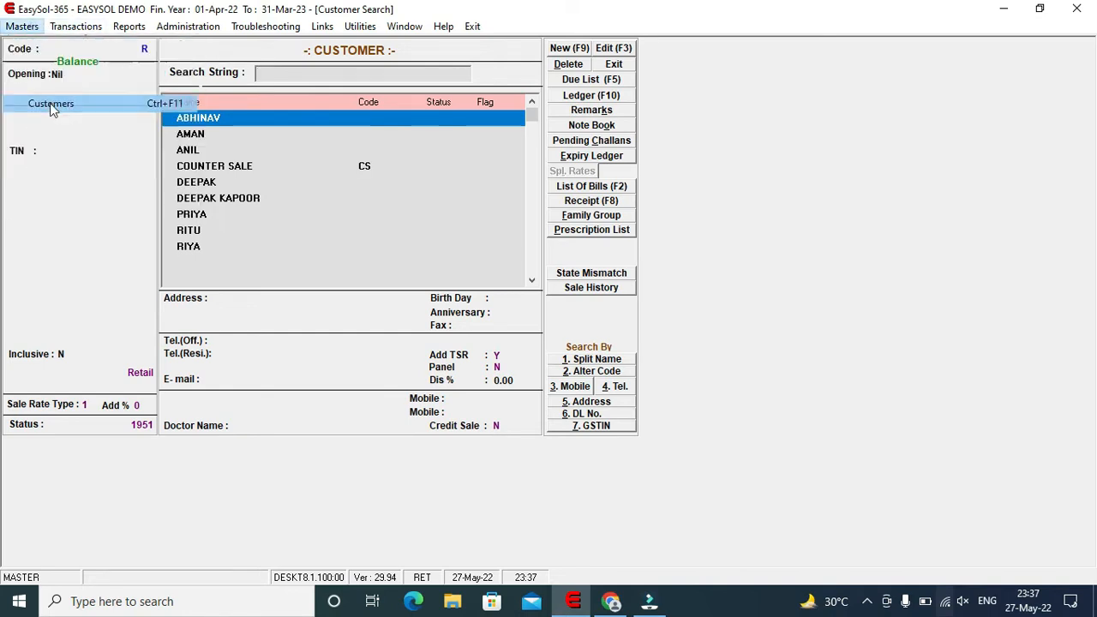
click(270, 75)
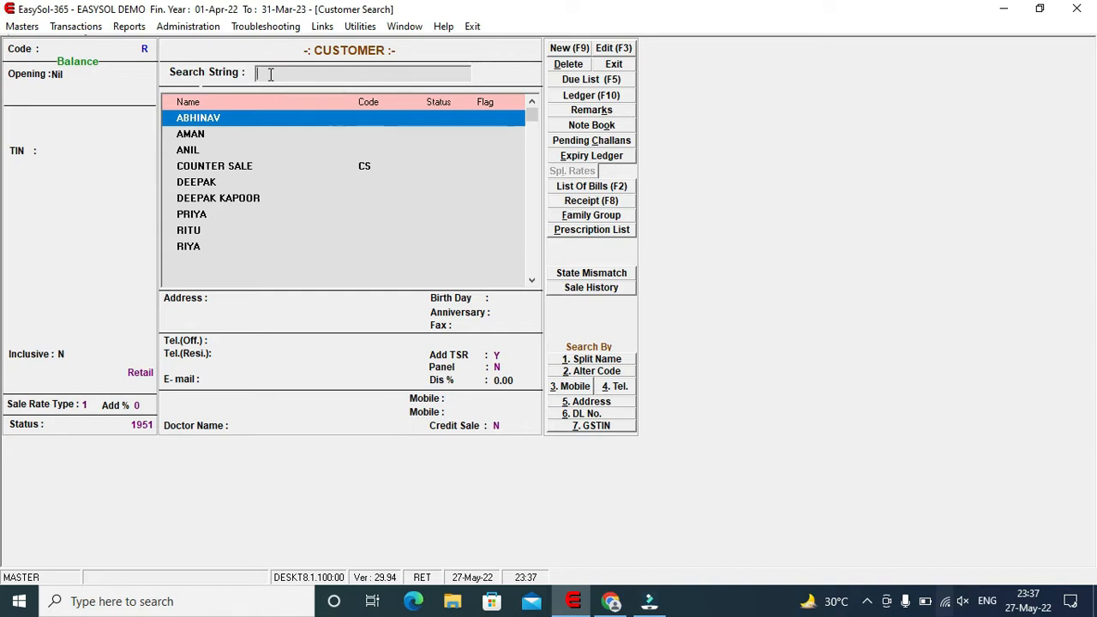
text(SACHIN)
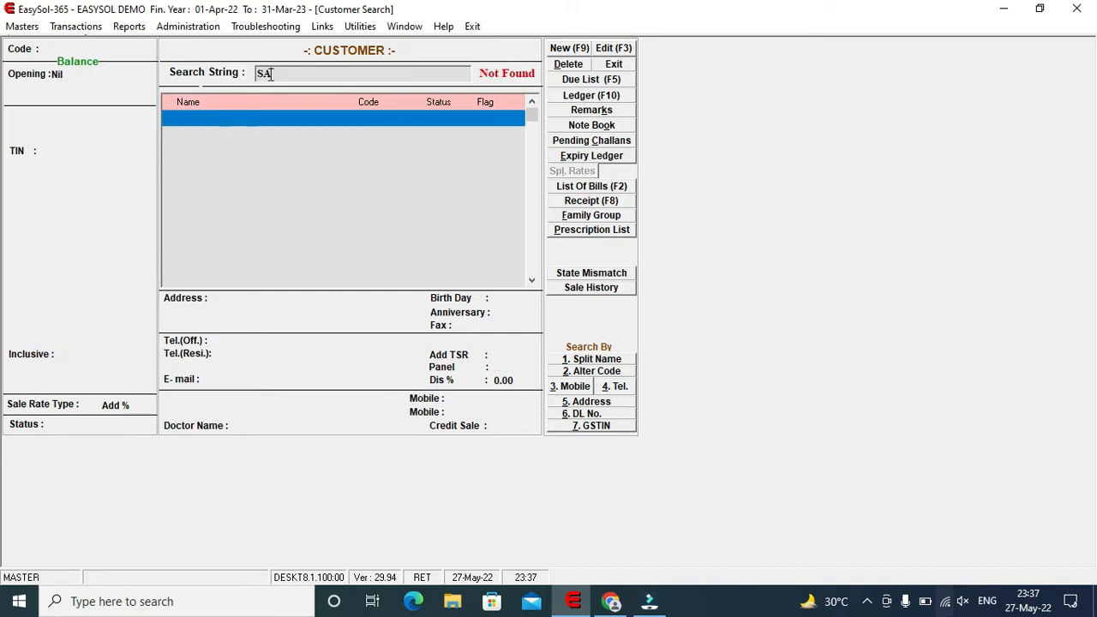
click(561, 49)
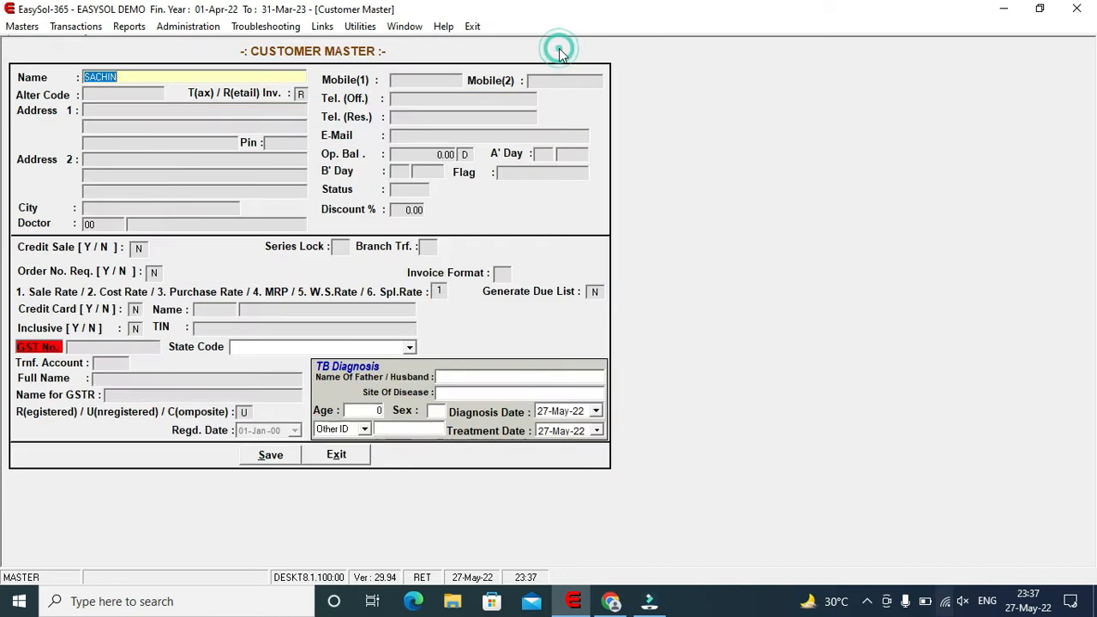
Keep the customer's retail invoice type and leave the alter code, both addresses, city, doctor, mobile and office telephone at their defaults.
key(Return)
key(Return)
key(Return)
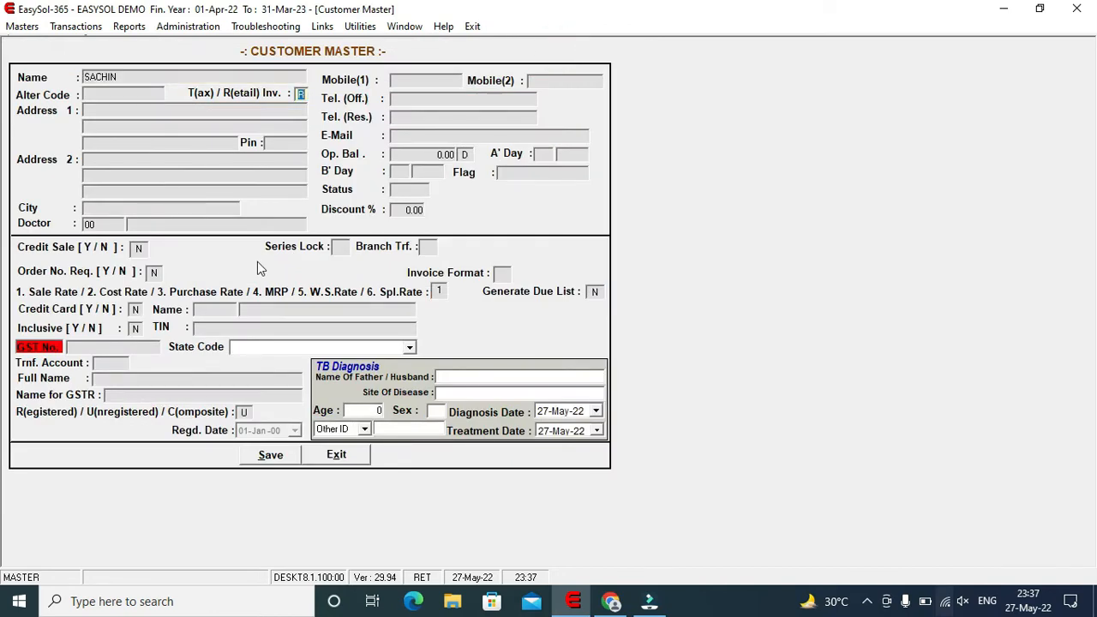
key(Return)
key(Return)
key(Return)
key(Return)
key(Return)
key(Return)
key(Return)
key(Return)
key(Return)
key(Return)
key(Return)
key(Return)
key(Return)
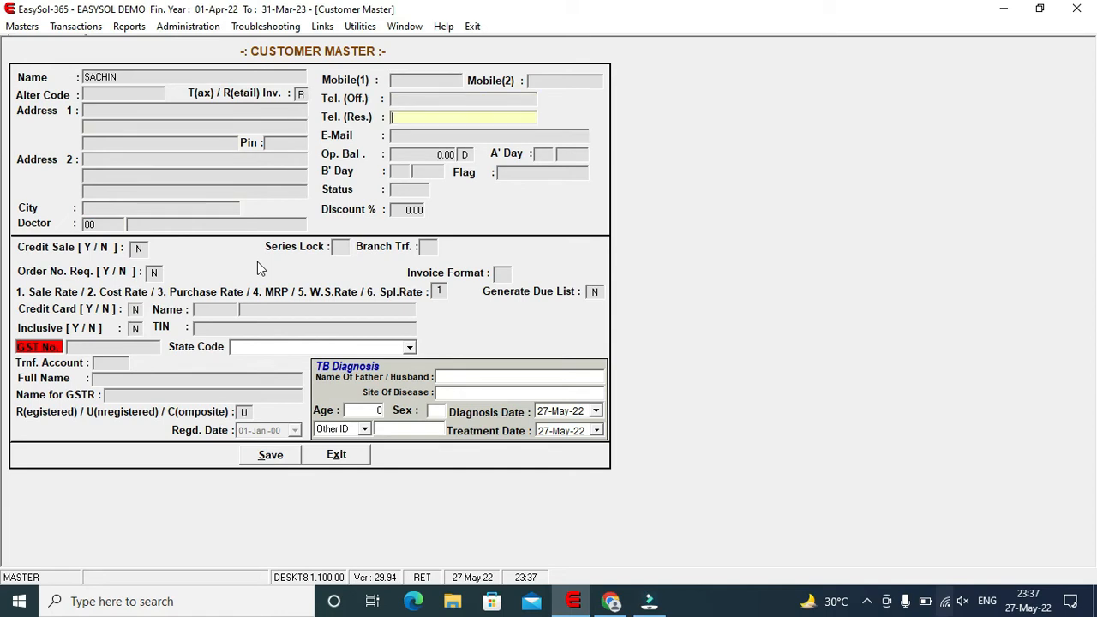
Leave the customer's remaining contact details and opening balance at their defaults, and keep credit sale and order number required at N.
key(Return)
key(Return)
key(Return)
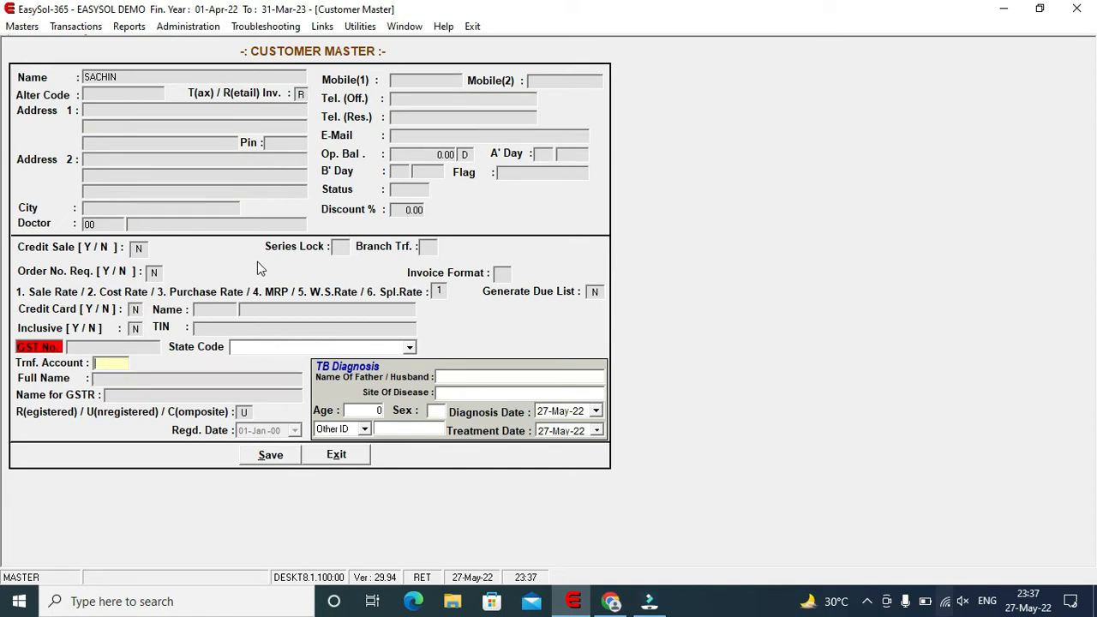
key(Return)
key(Return)
key(Return)
key(Return)
key(Return)
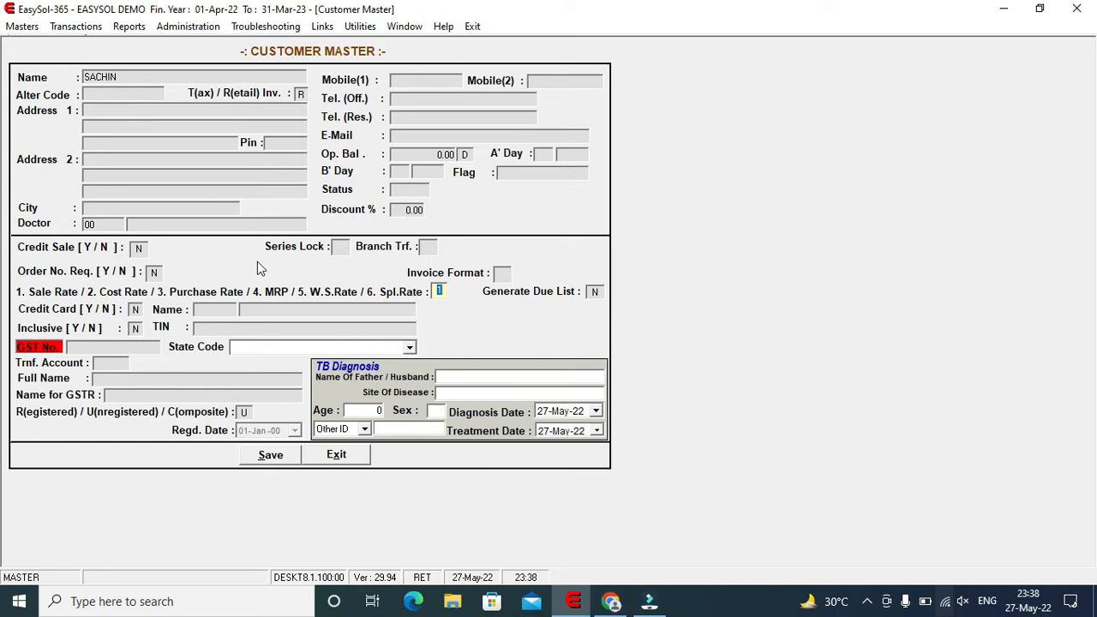
Keep sale rate type 1 for the customer and accept the default due list, credit card, inclusive, GST and registration details.
key(Return)
key(Return)
key(Return)
key(Return)
key(Return)
key(Return)
key(Return)
key(Return)
key(Return)
key(Return)
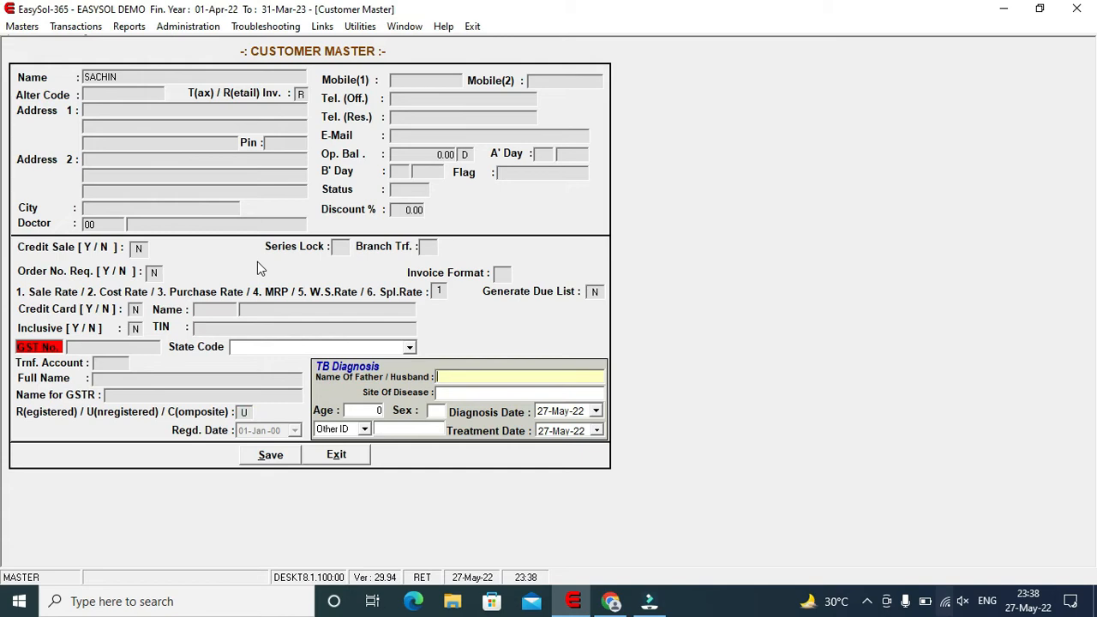
Leave the TB diagnosis details at their defaults and finish the new customer record.
key(Return)
key(Return)
key(Return)
key(Return)
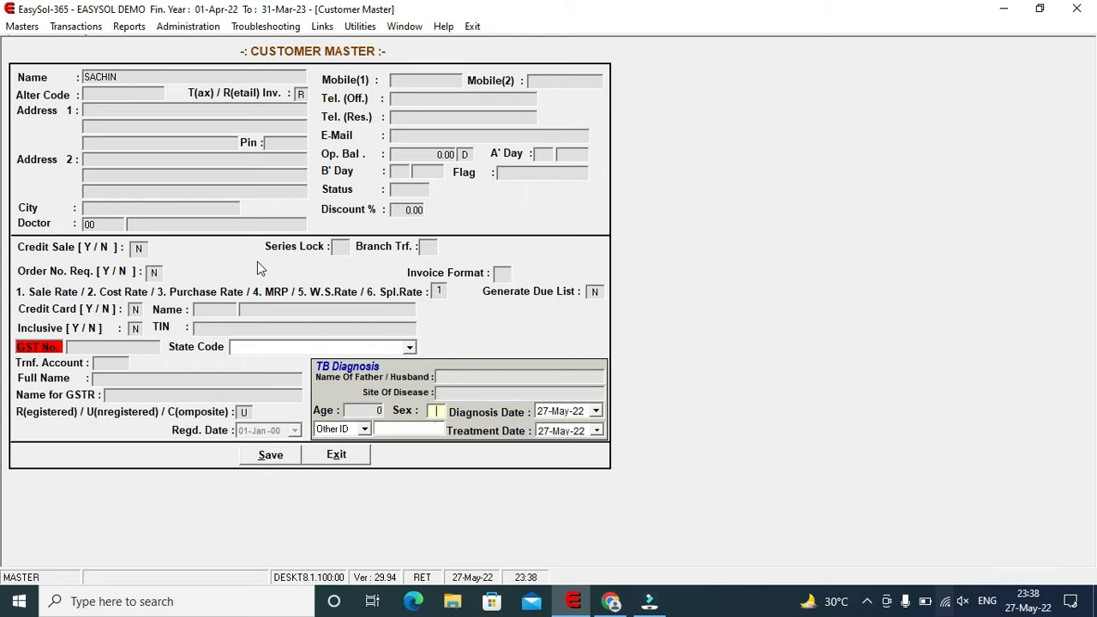
key(Return)
key(Return)
key(Return)
key(Return)
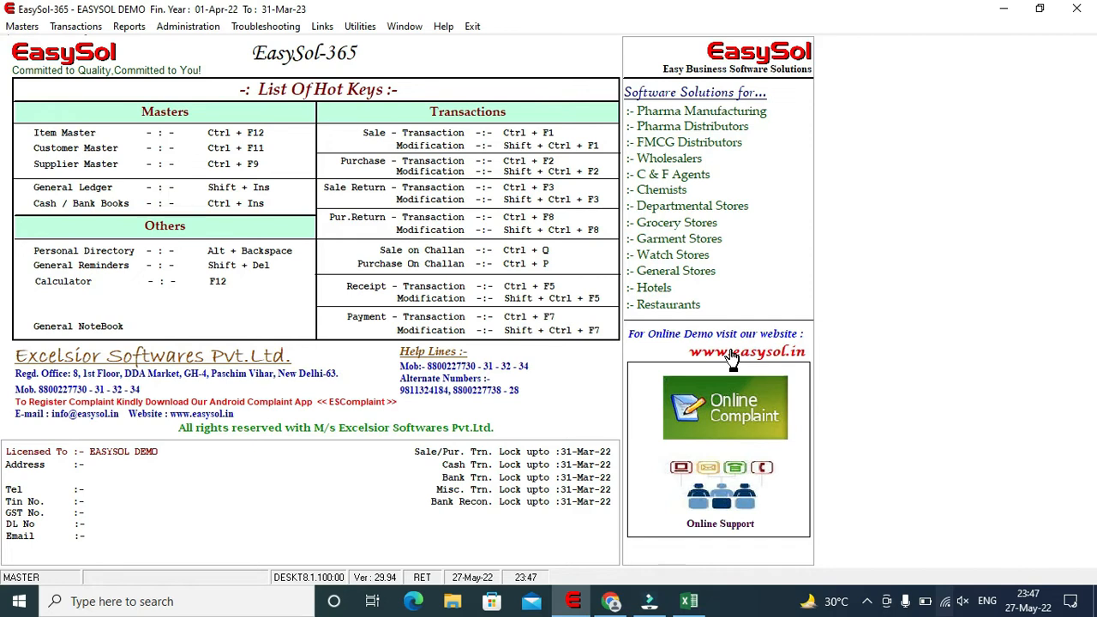
Start a new purchase transaction dated 27/05/2022 and choose AGGARWAL MEDICOS as the supplier.
click(428, 167)
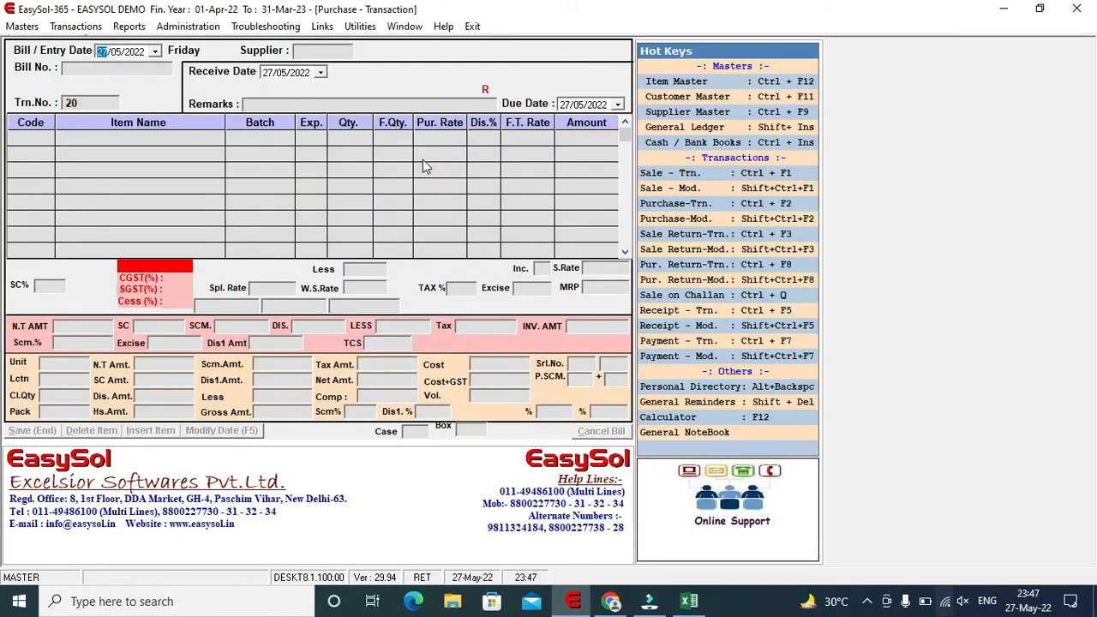
key(Escape)
click(89, 26)
mouse_move(96, 63)
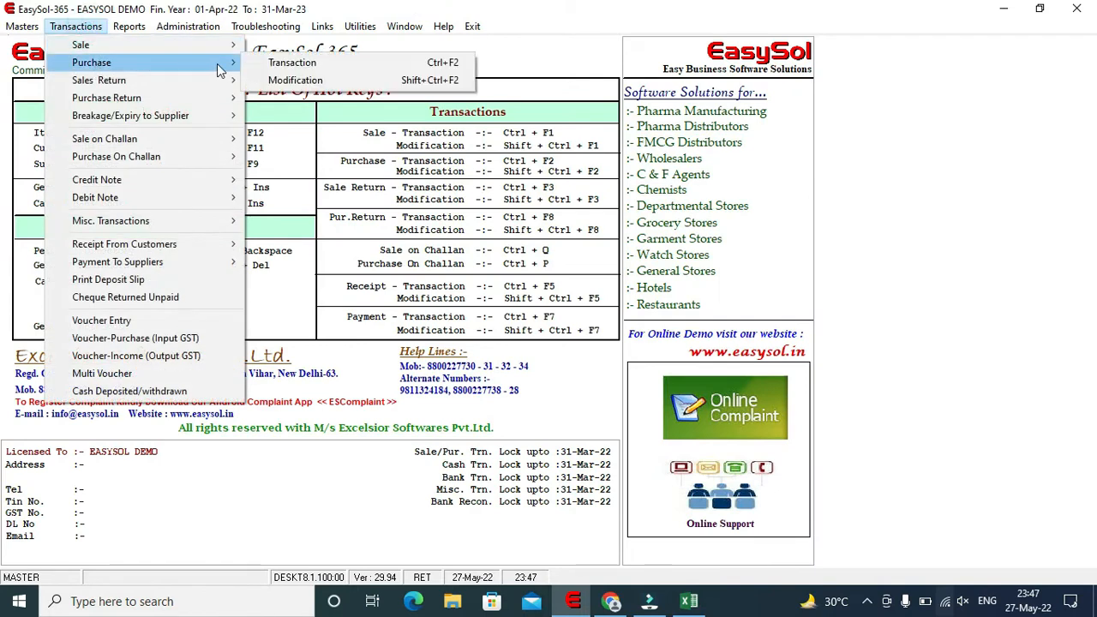
click(258, 67)
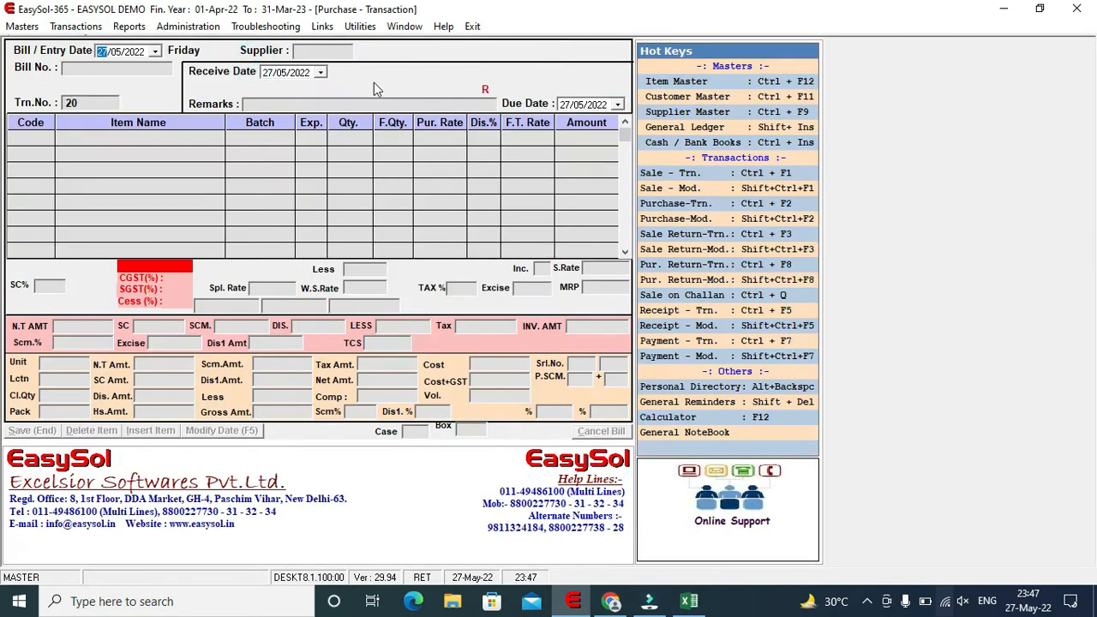
key(Return)
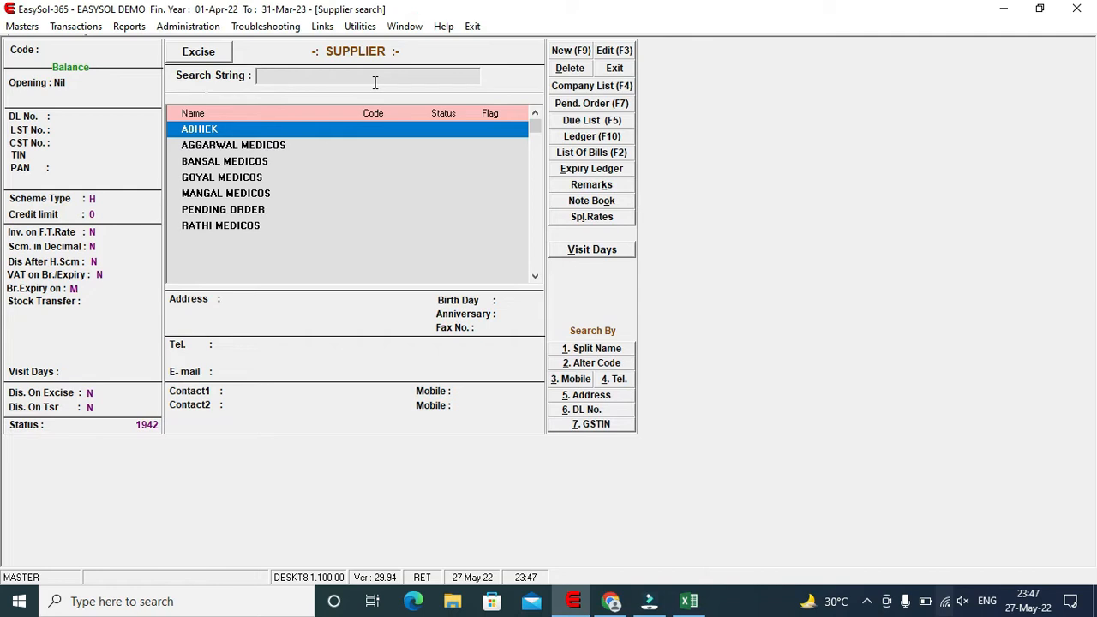
text(ag)
key(Return)
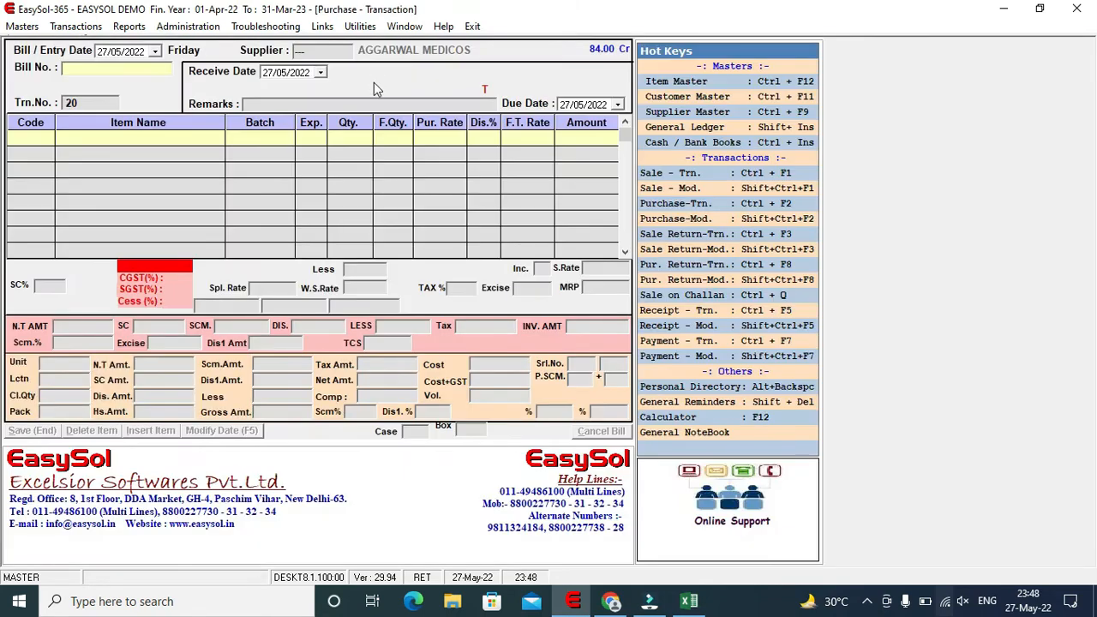
Enter bill number 42 for the purchase, keep the receive date 27/05/2022 and leave the remarks blank.
text(42)
key(Return)
key(Return)
key(Return)
key(Return)
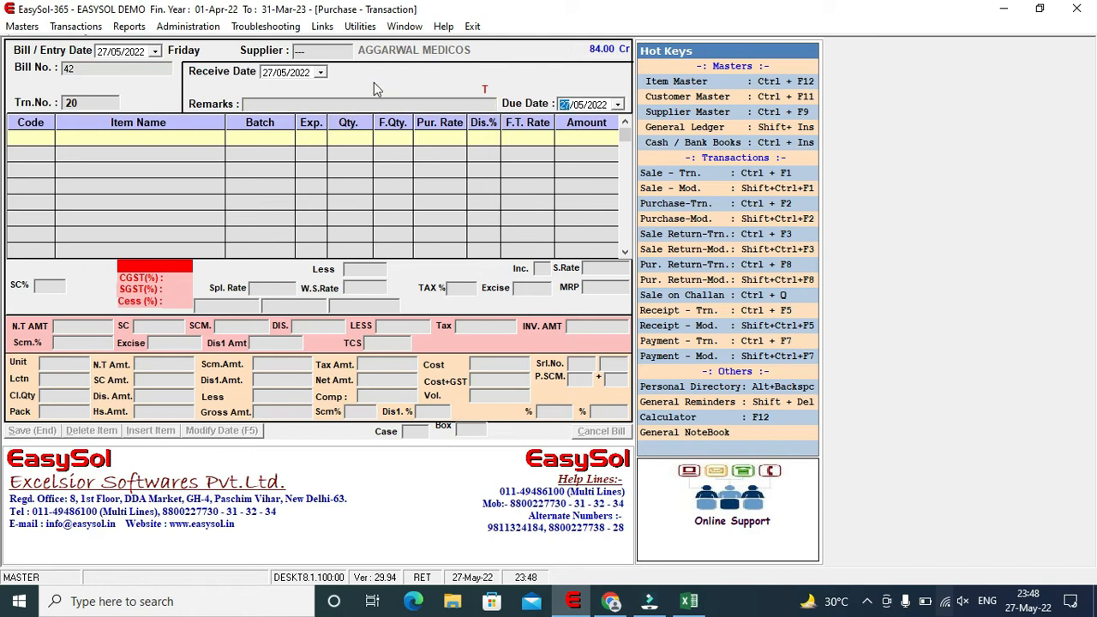
Add the ABBOTT item DOLO in 20 TAB packing to the purchase with batch 34567 expiring 09/25.
text(DOLO)
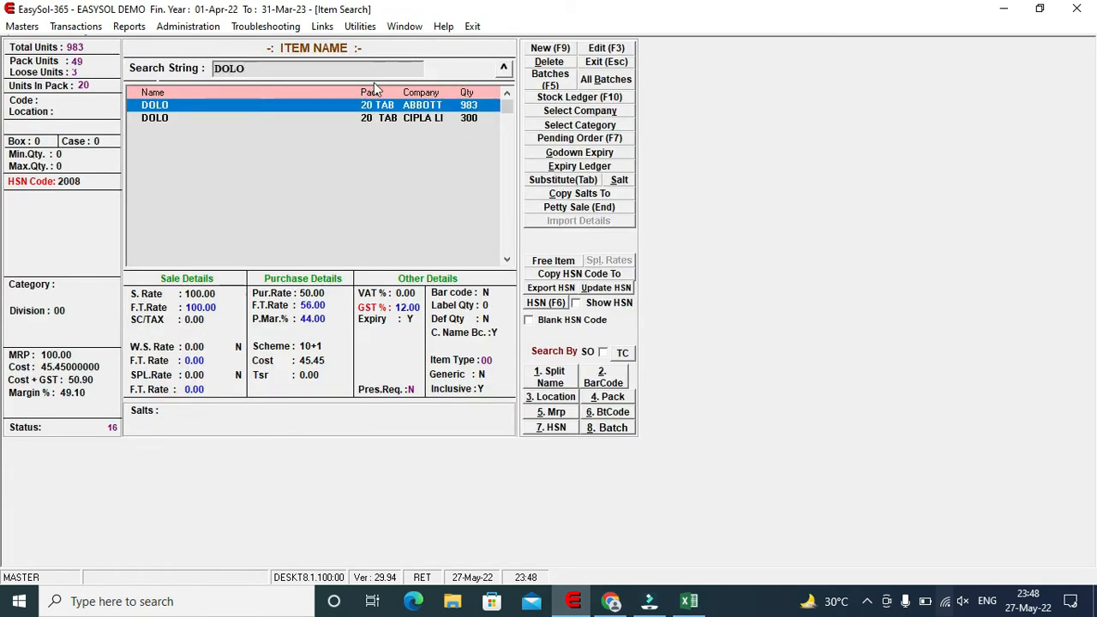
key(Return)
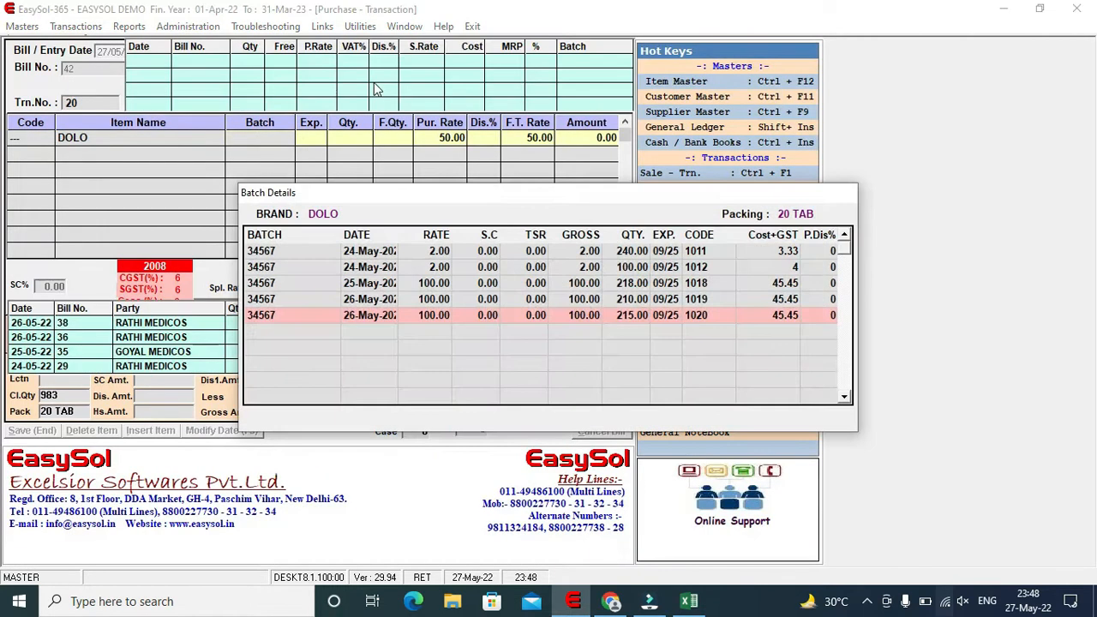
key(Return)
key(Return)
key(Return)
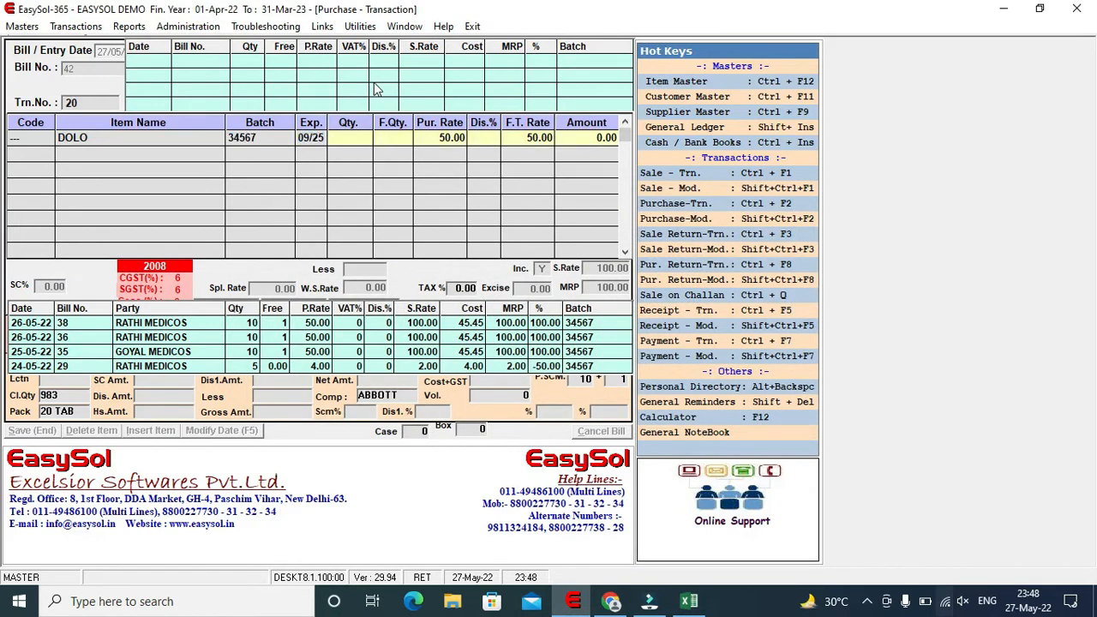
Set the DOLO quantity to 10 with no free quantity or discount, keep the 50.00 purchase rate, and reselect the completed line.
text(10)
key(Return)
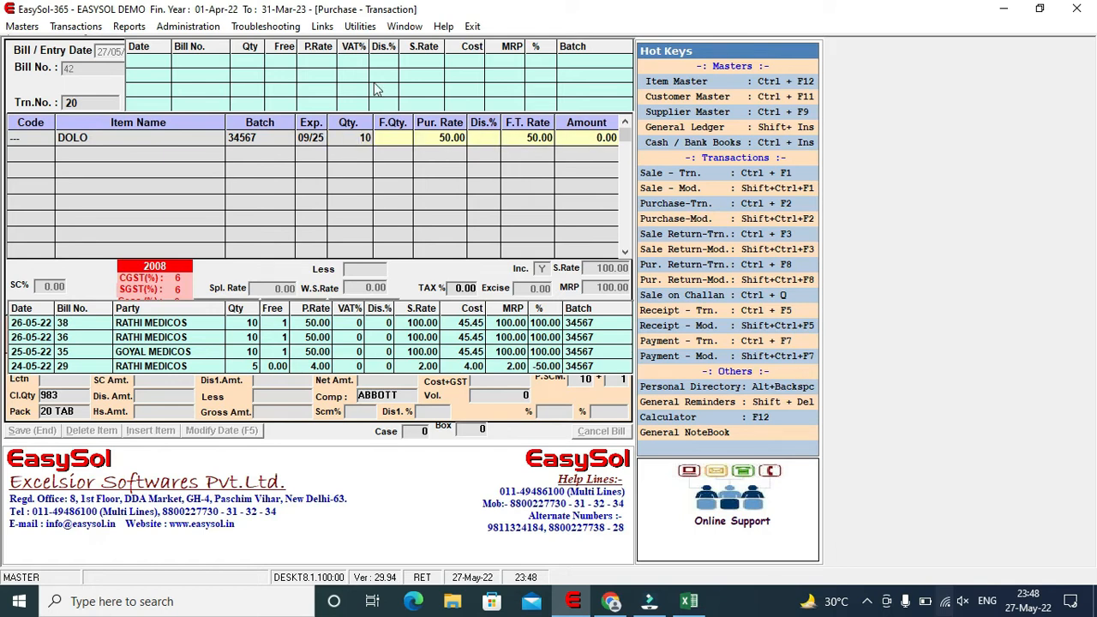
key(Return)
key(Return)
key(Return)
key(Return)
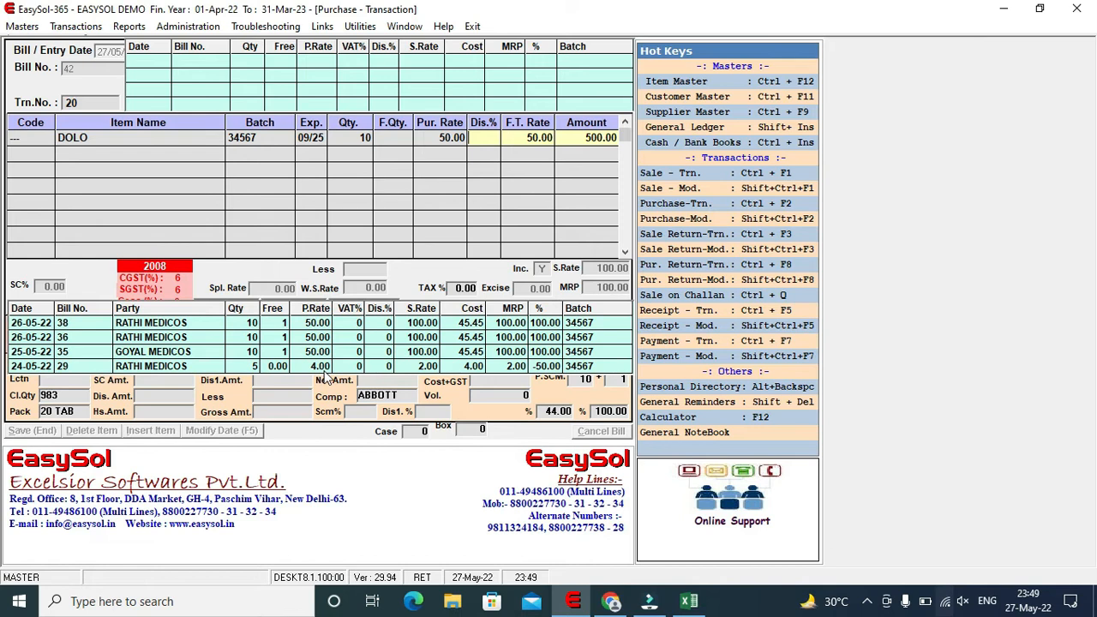
key(Return)
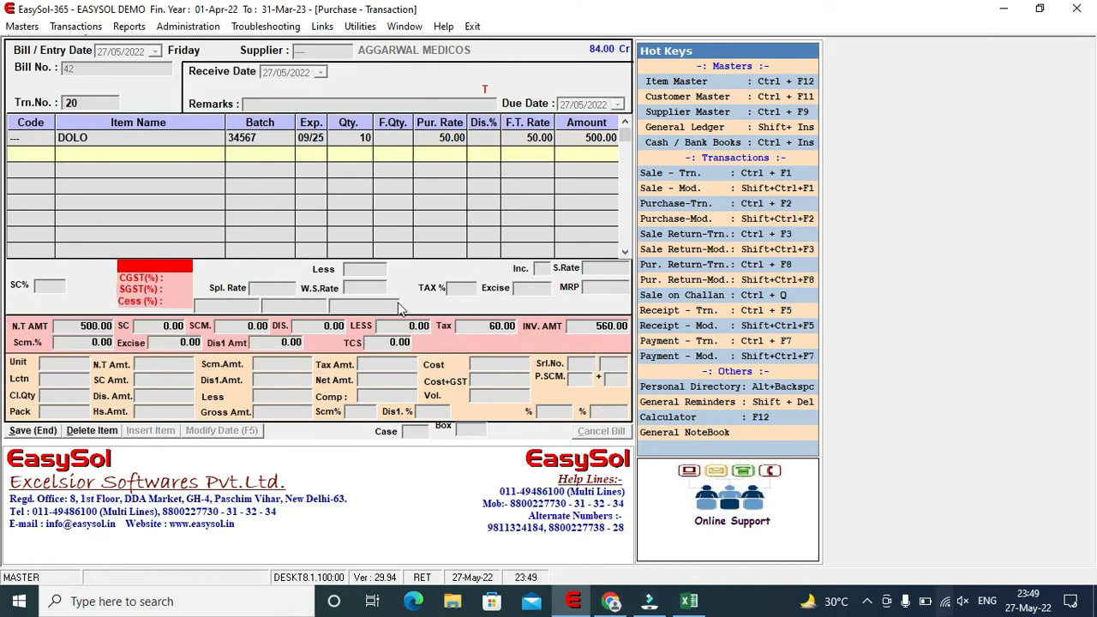
key(Up)
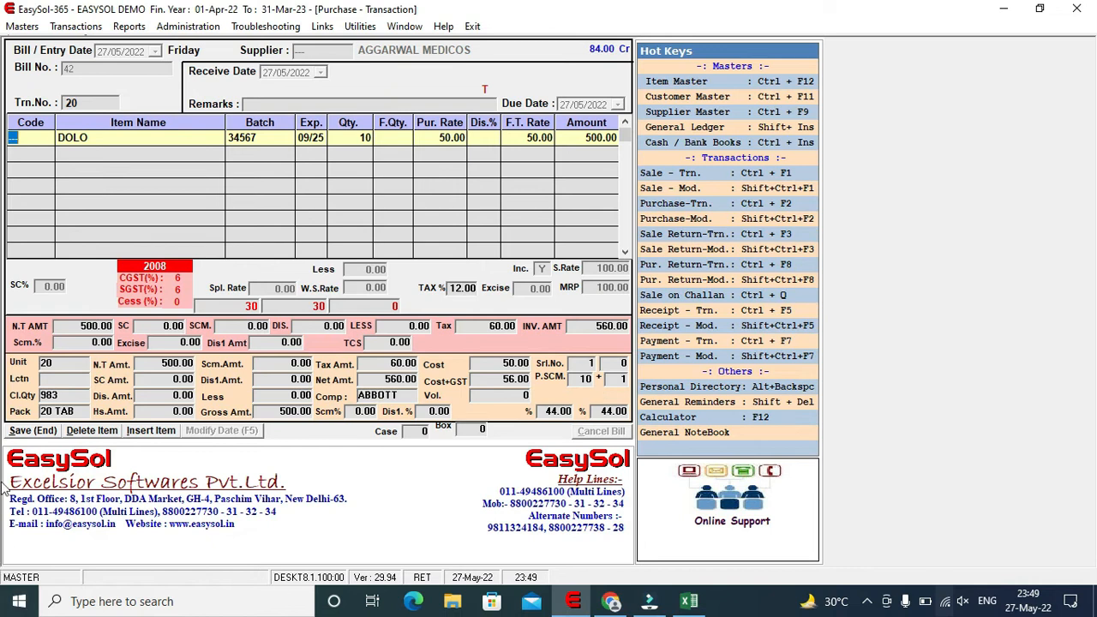
Save the AGGARWAL MEDICOS purchase bill and close the purchase entry form.
click(45, 433)
key(Return)
key(Return)
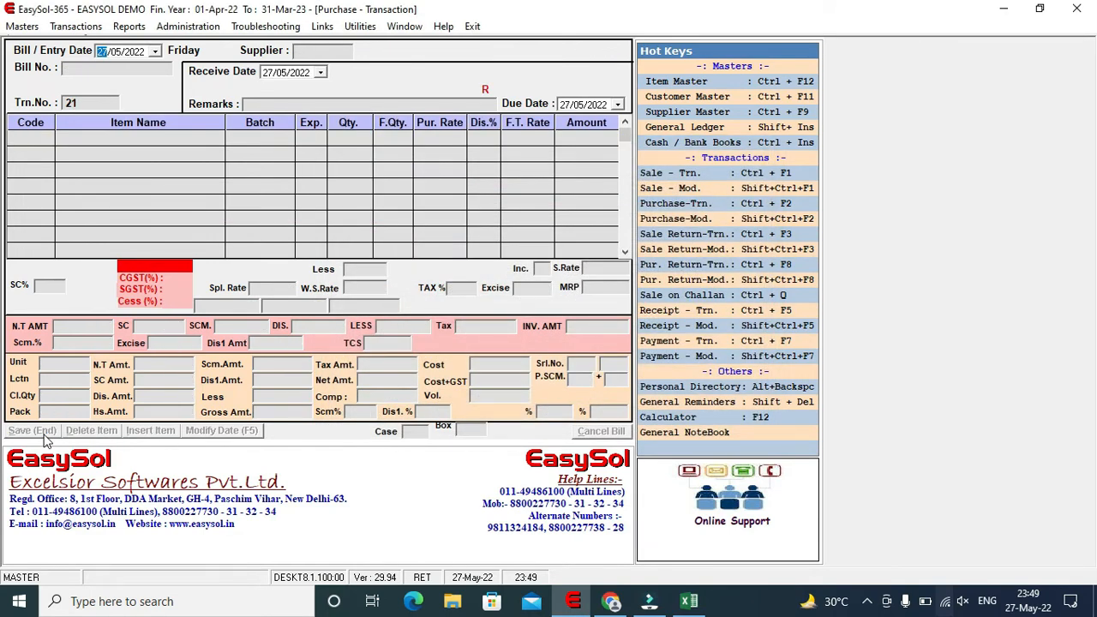
key(Escape)
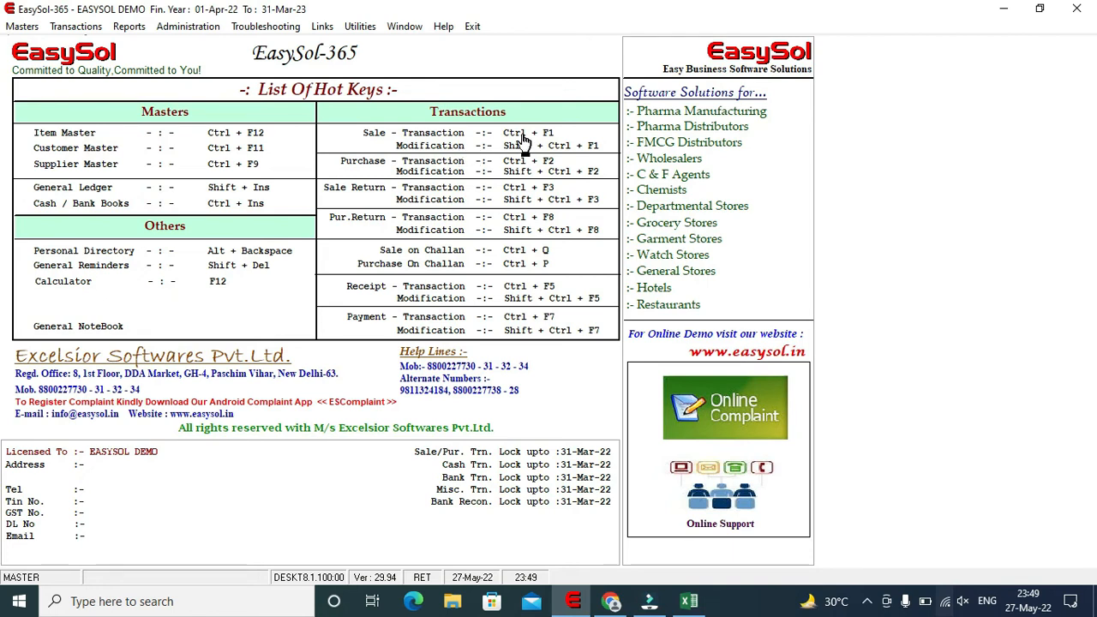
Start a new sale transaction in the S0 SALE - CASH series dated 27/05/2022.
click(426, 137)
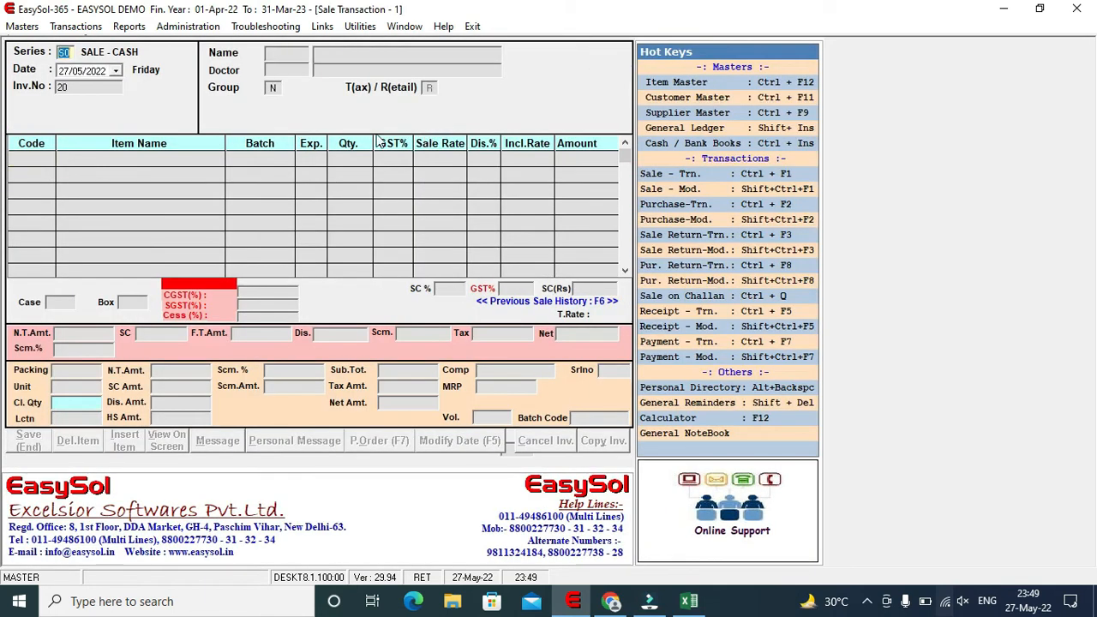
key(Escape)
click(77, 28)
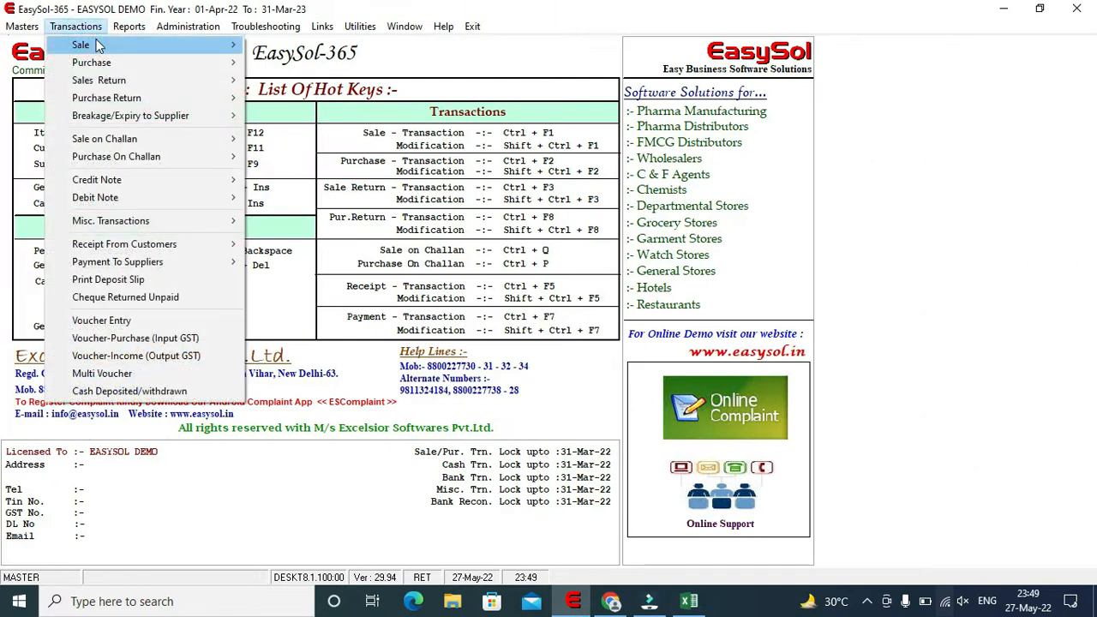
mouse_move(141, 45)
click(261, 46)
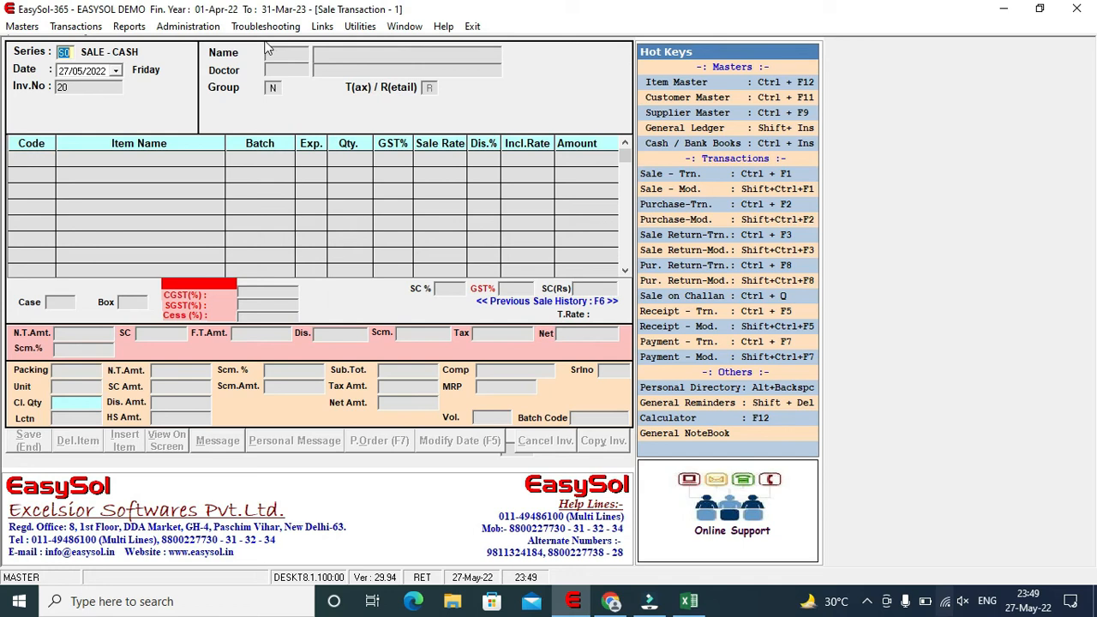
key(Return)
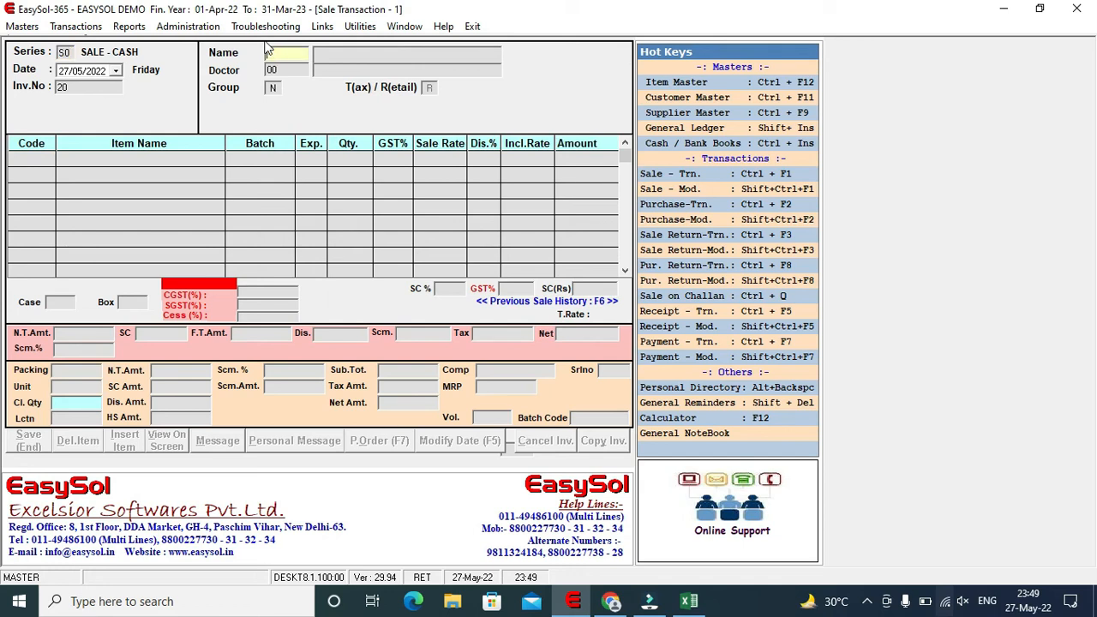
Find the existing customer by name for the sale and keep doctor code 00 with a blank doctor name.
key(Return)
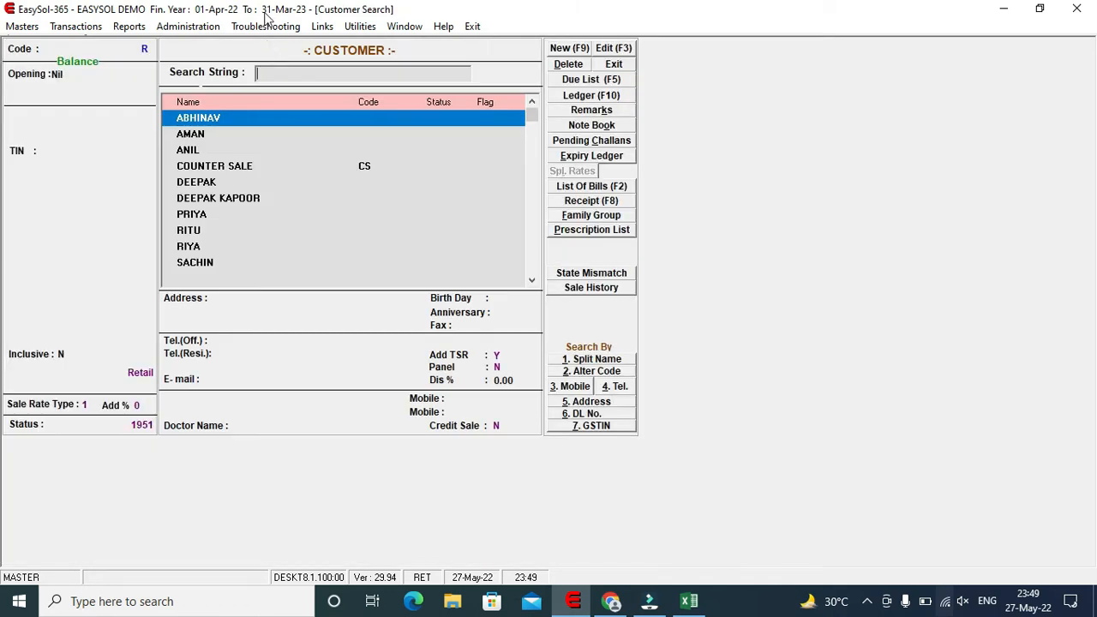
text(SACH)
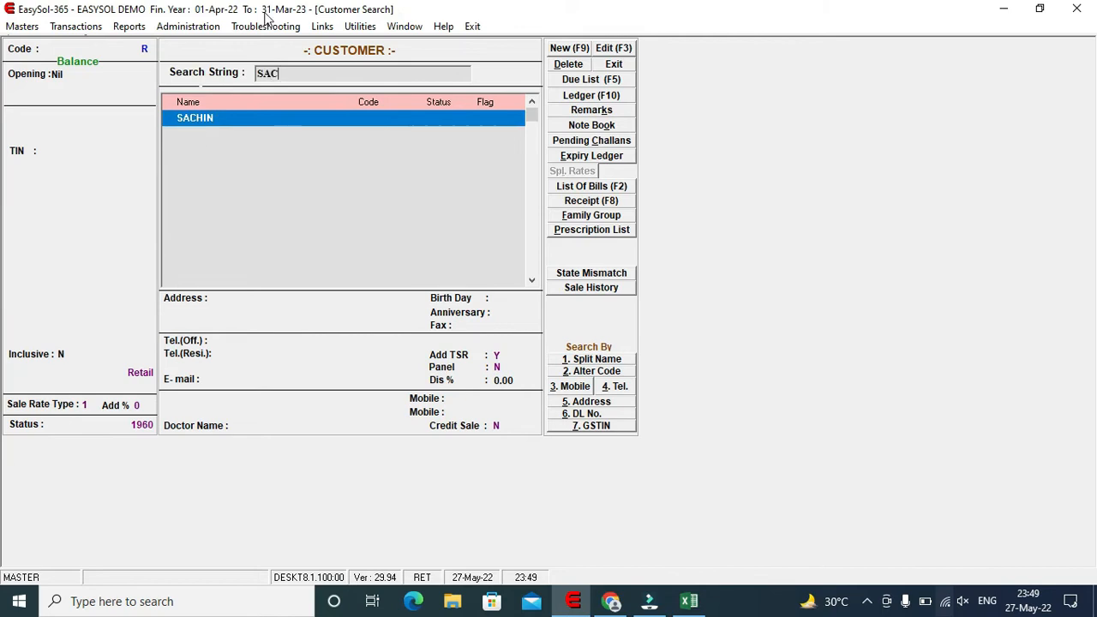
key(Return)
key(Return)
key(Return)
key(Return)
key(Return)
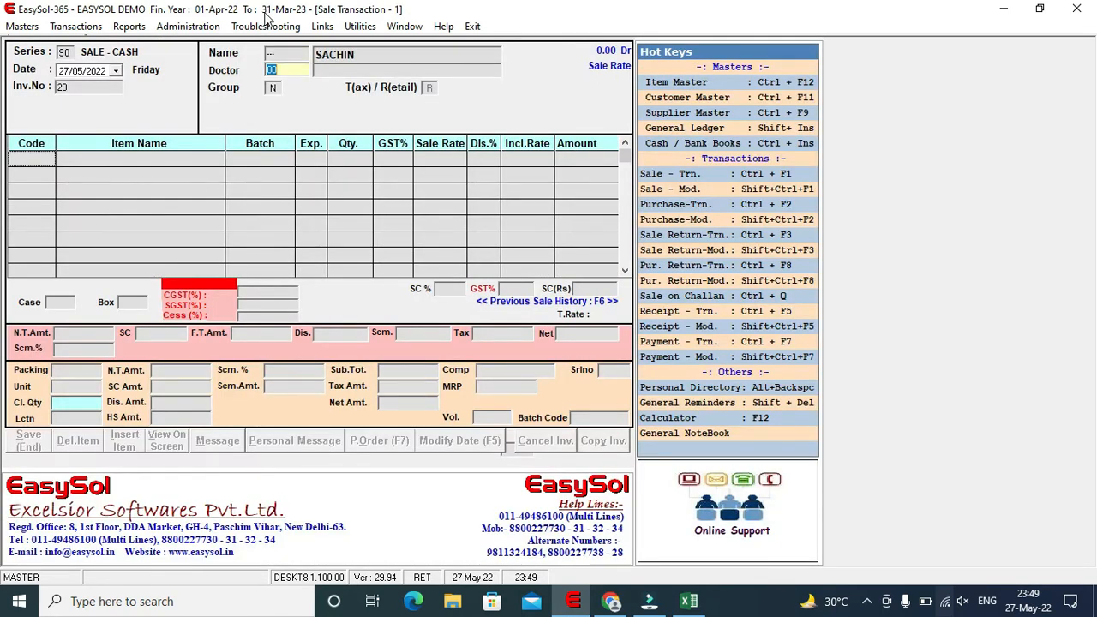
key(Return)
key(Return)
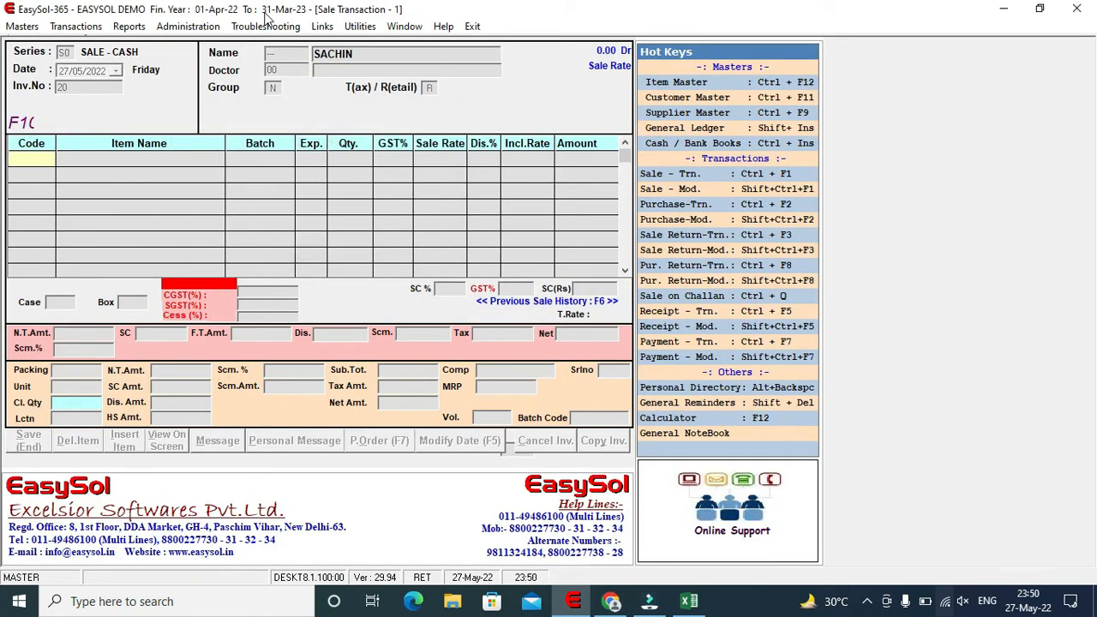
Add the ABBOTT item DOLO in 20 TAB packing to the sale, using batch 34567 with code 1020 dated 26-05-22.
text(DOLO)
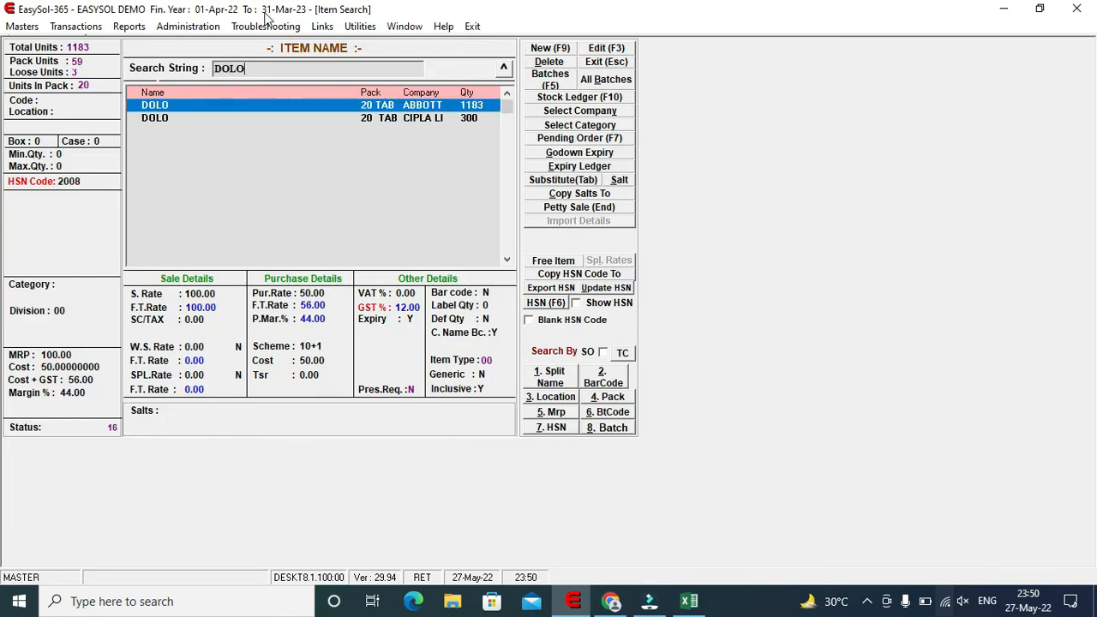
key(Return)
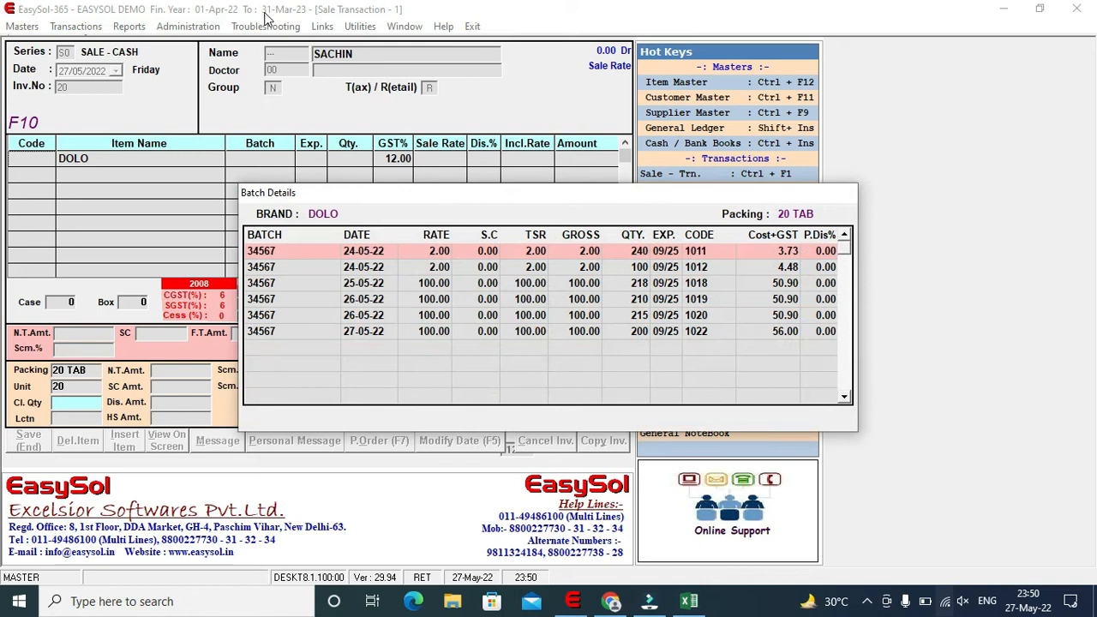
key(Down)
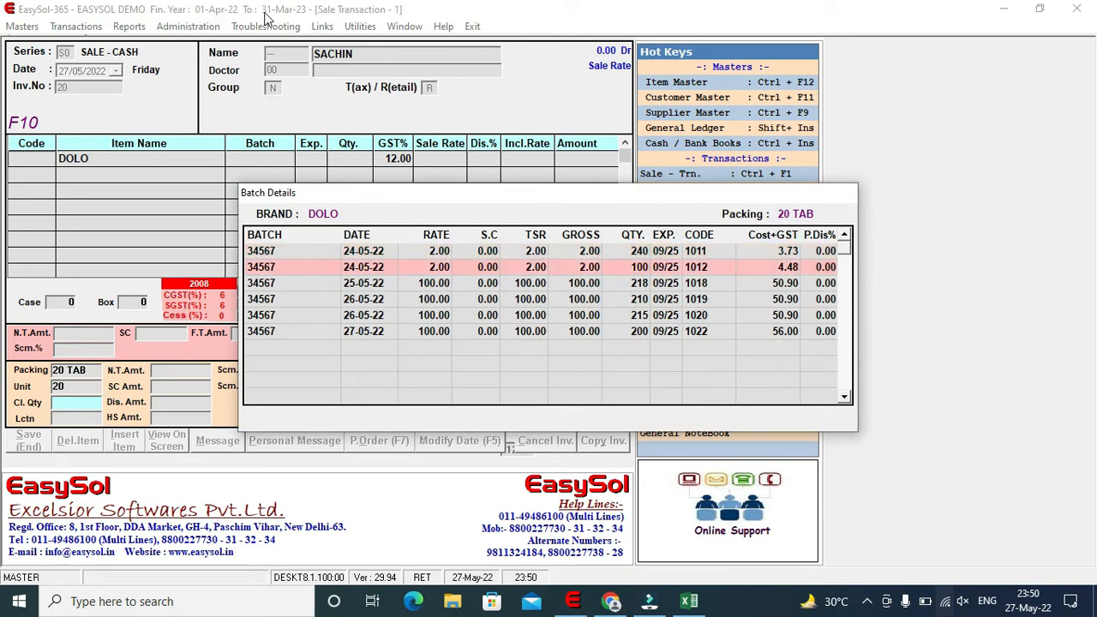
key(Down)
key(Down)
key(Down)
key(Return)
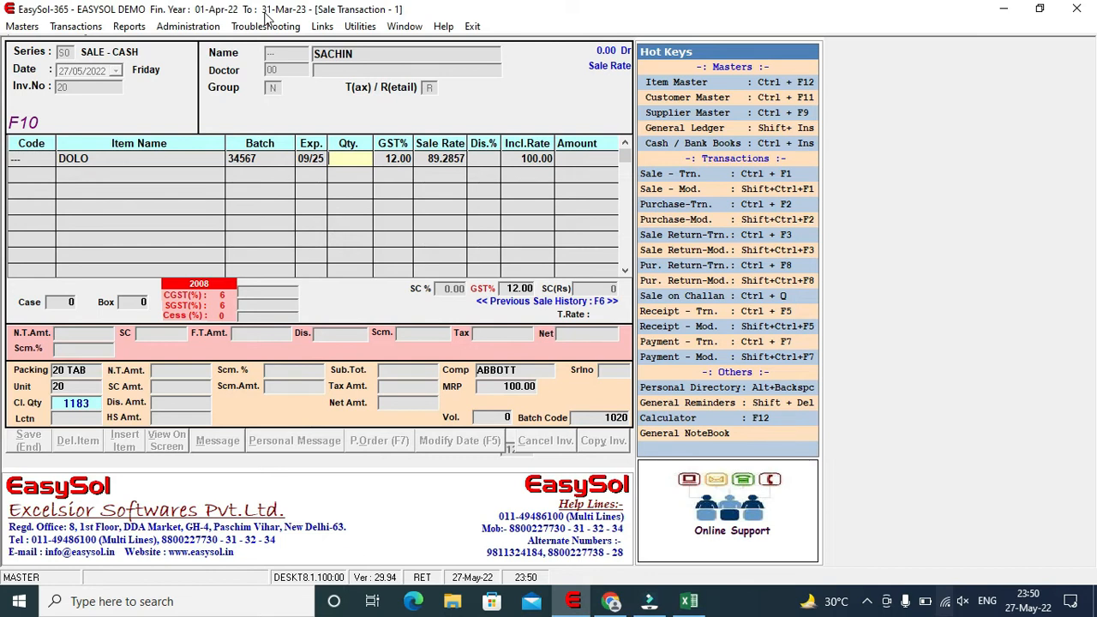
Set the DOLO sale quantity to 5 and display the gross profit for the item and invoice.
text(5)
key(Return)
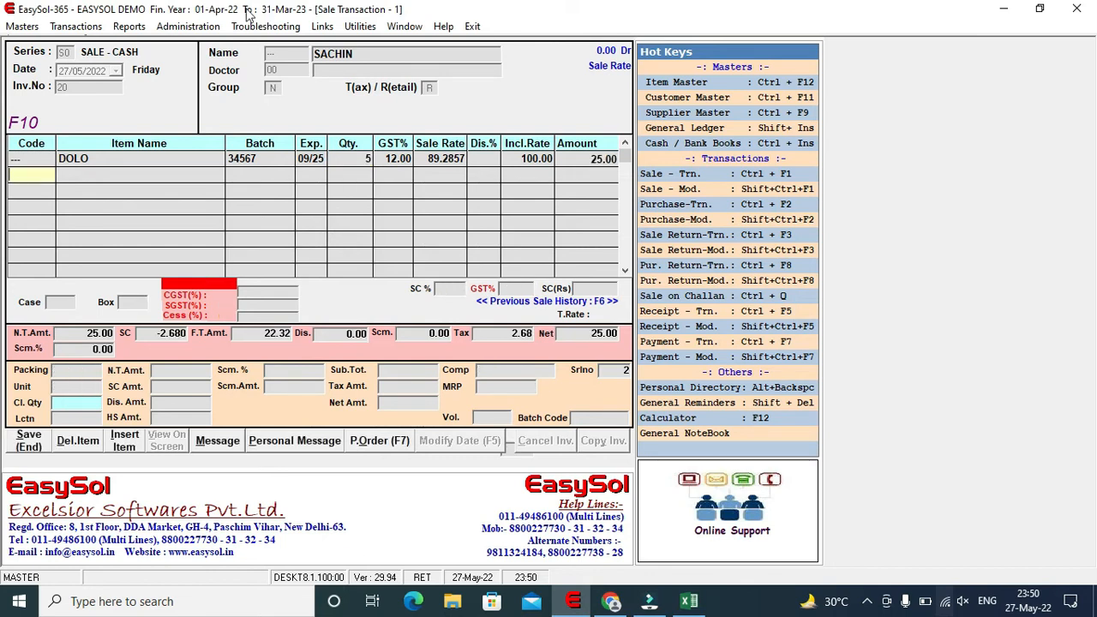
key(Up)
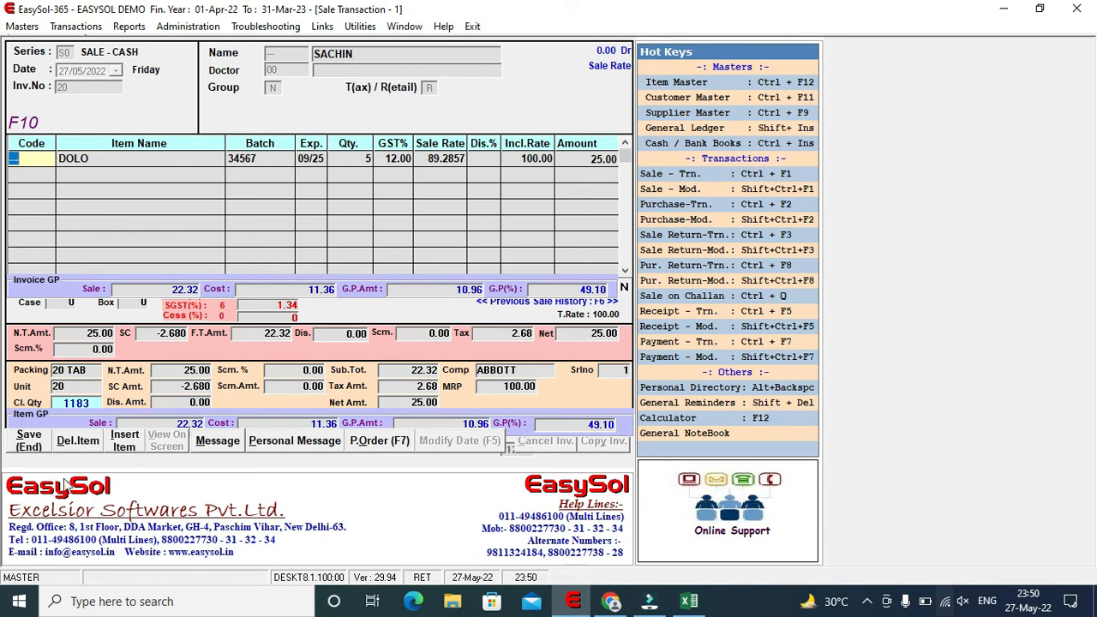
key(Return)
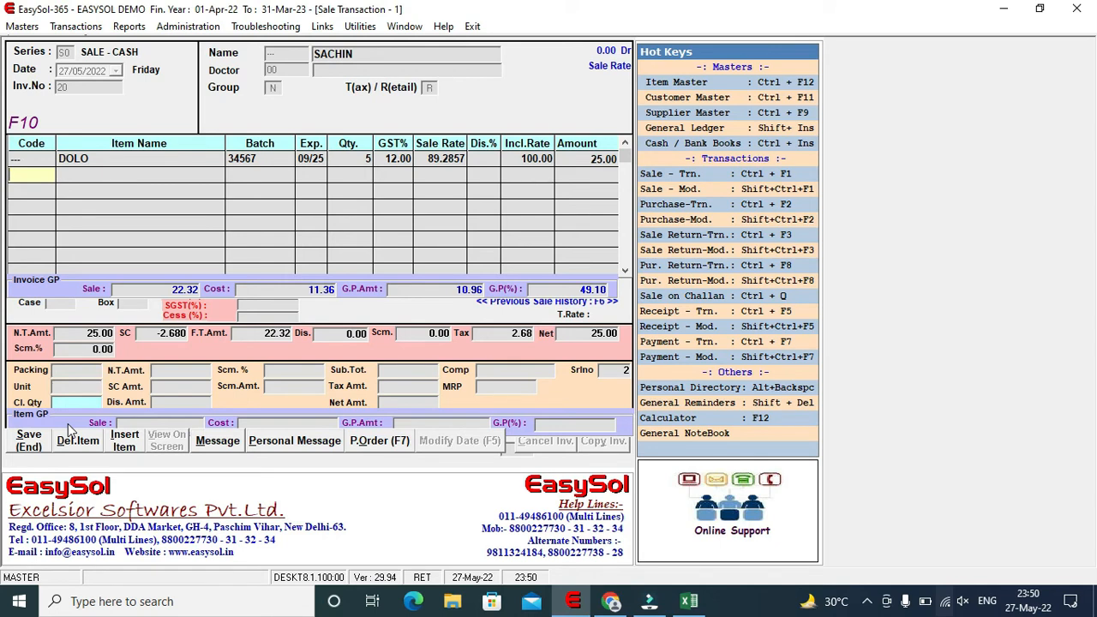
Save the cash sale with doctor code 00 and close the sale entry form.
click(29, 441)
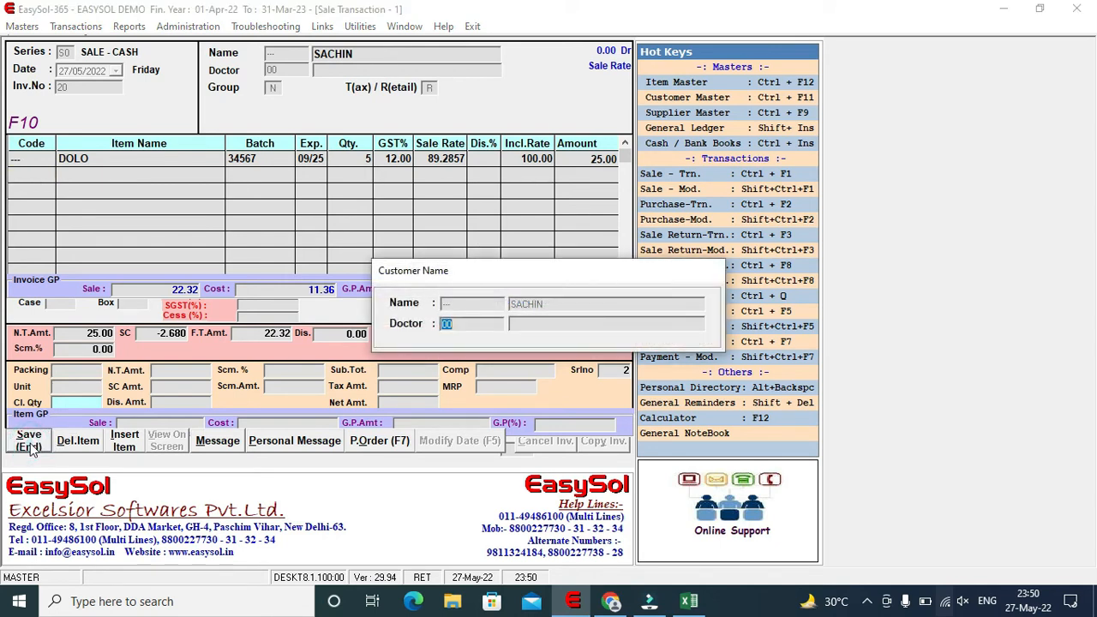
key(Return)
key(Return)
key(Return)
key(Return)
key(Return)
key(Right)
key(Return)
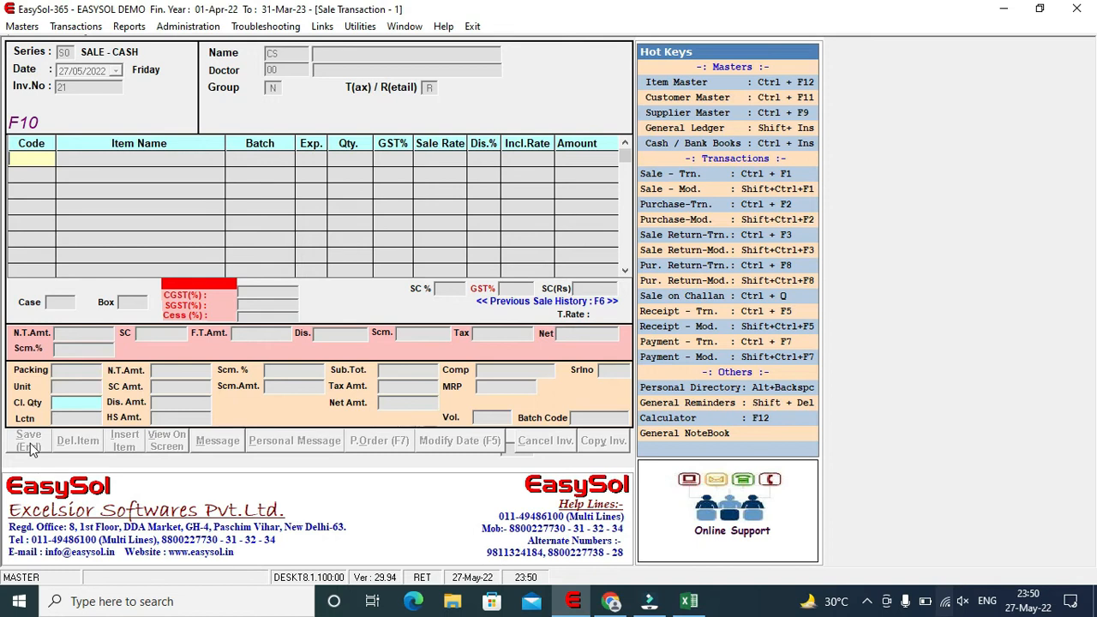
key(Escape)
key(Escape)
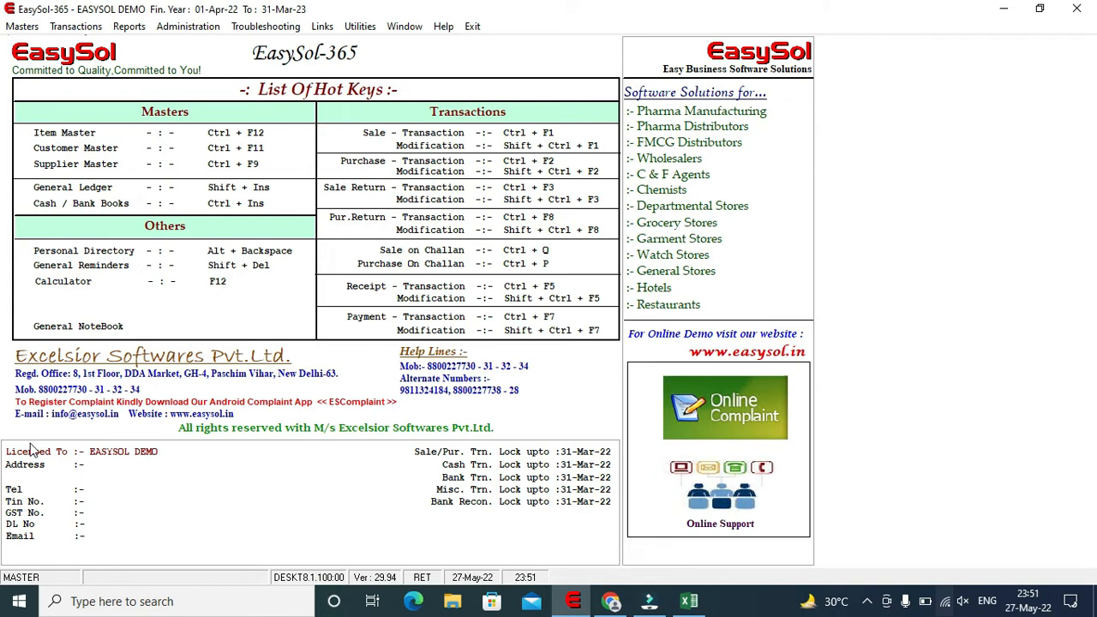
Start another S0 cash sale dated 27/05/2022 using customer code CS for COUNTER SALE.
click(75, 27)
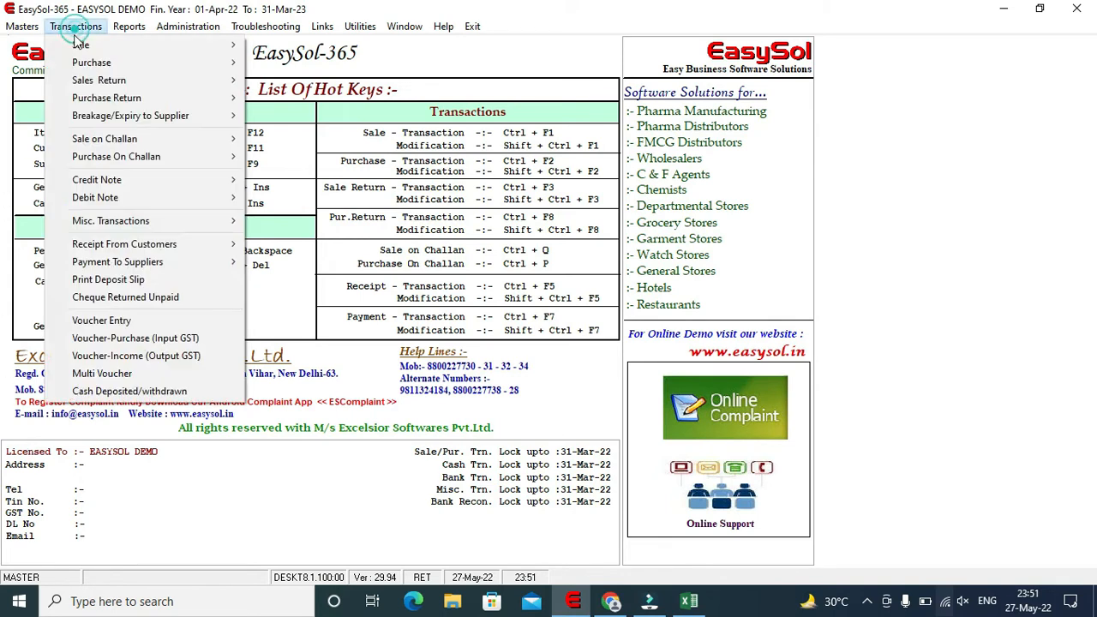
mouse_move(82, 44)
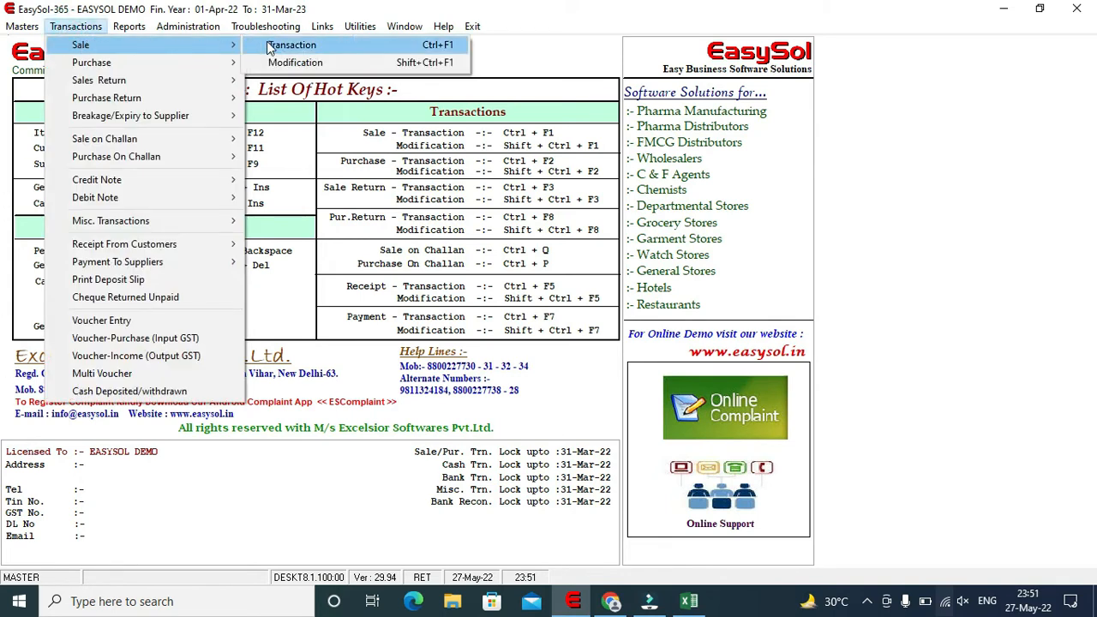
click(270, 47)
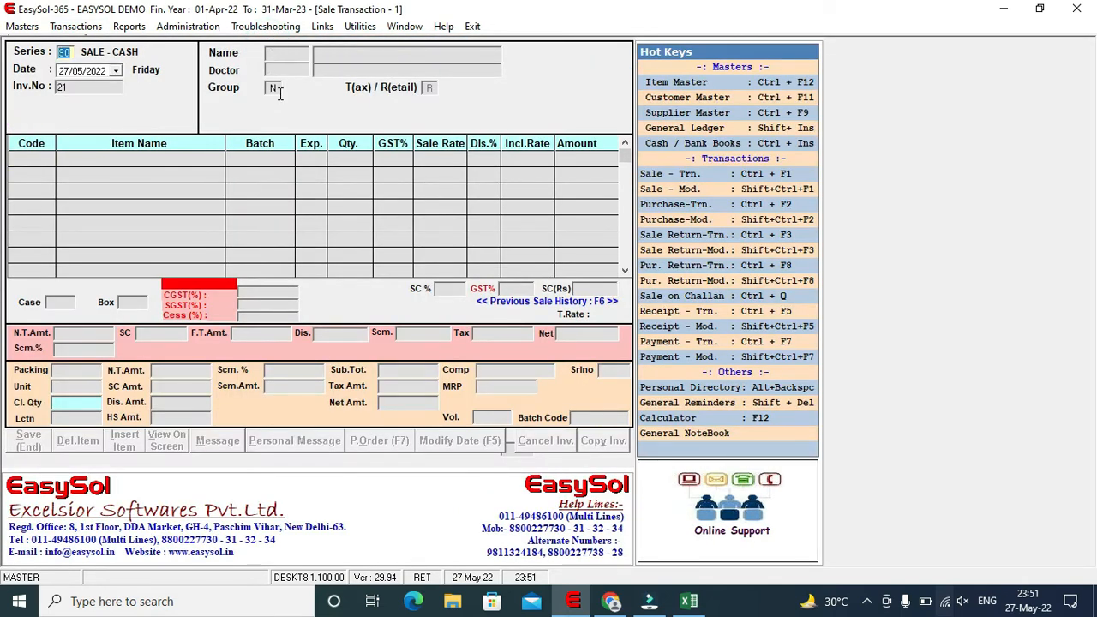
key(Return)
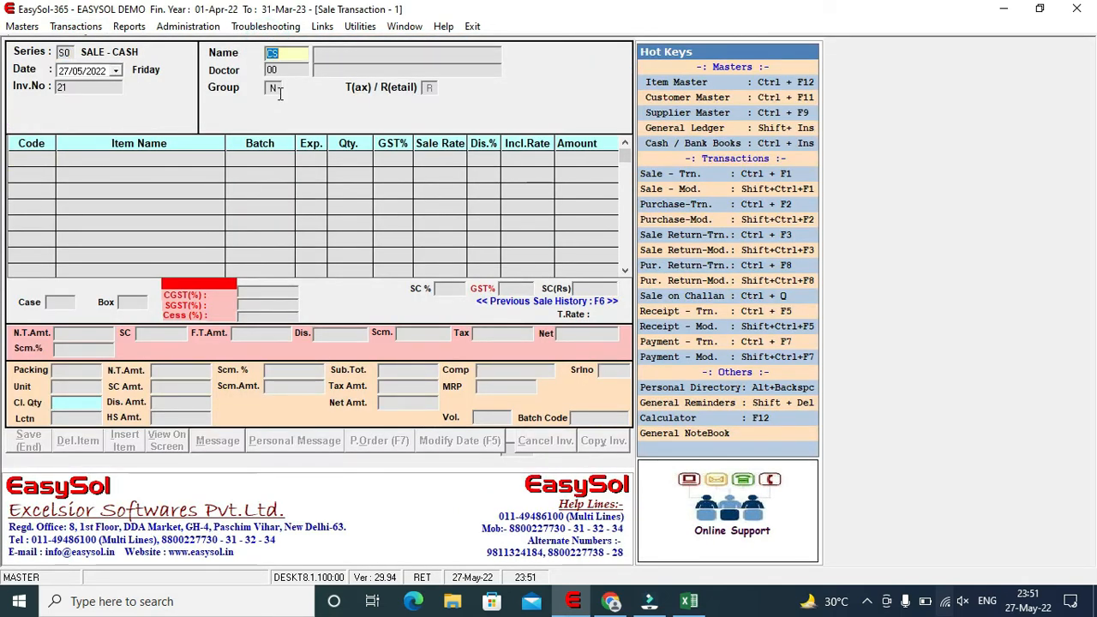
key(Return)
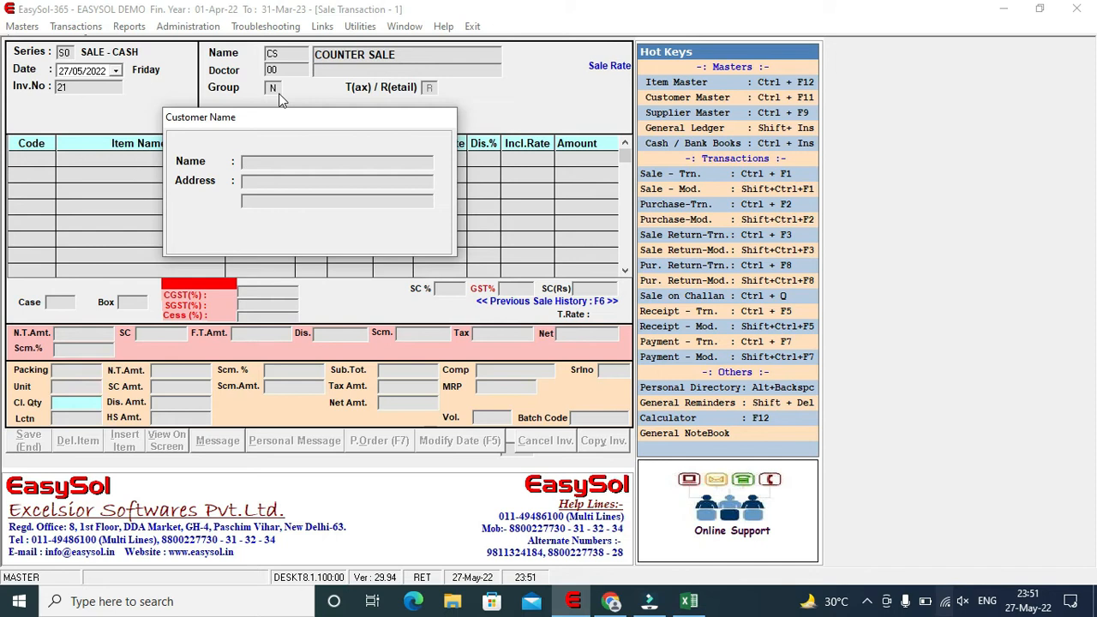
Enter the counter customer's name for the sale, leaving the address blank and the doctor code at 00.
text(D)
key(Return)
key(Return)
key(Return)
key(Return)
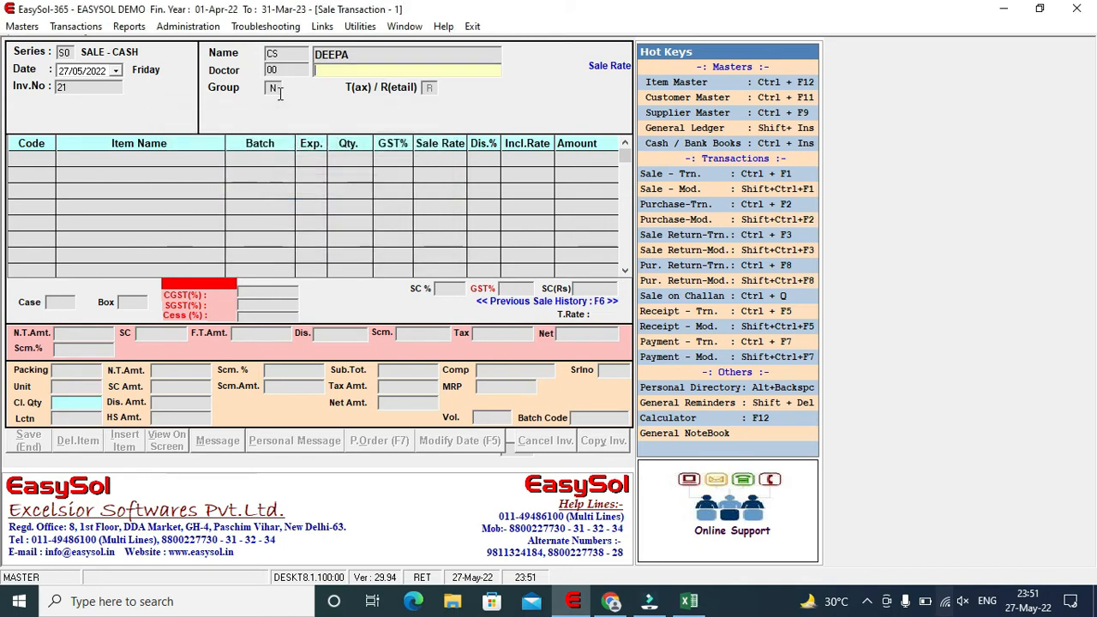
Add the ABBOTT item DOLO in 20 TAB packing to the counter sale, using batch 34567 with code 1018 dated 25-05-22.
text(DOLO)
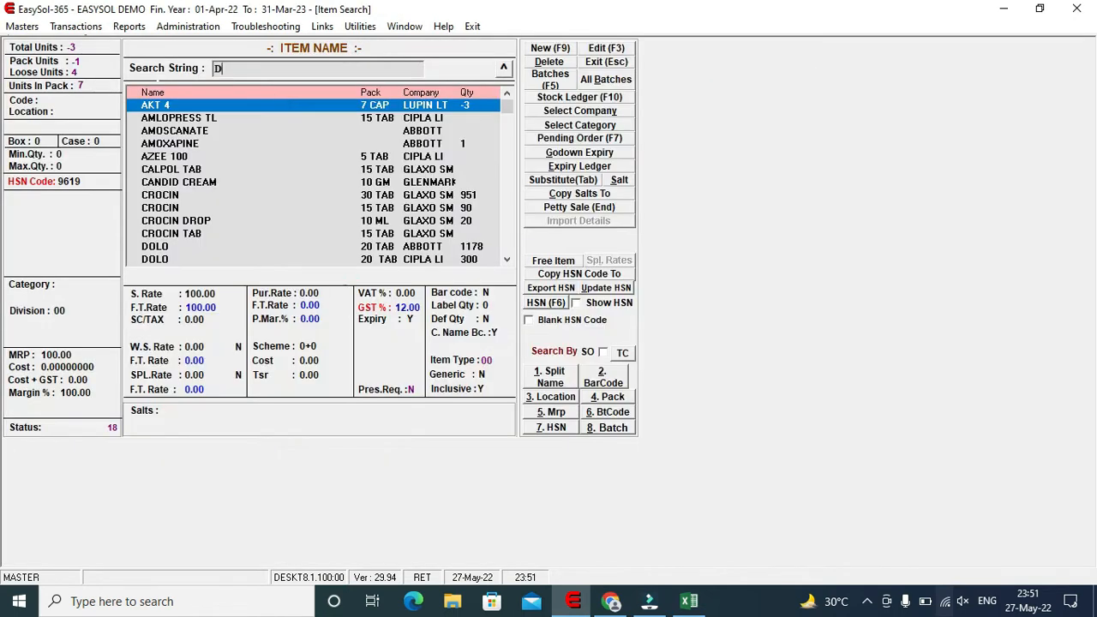
key(Return)
key(Return)
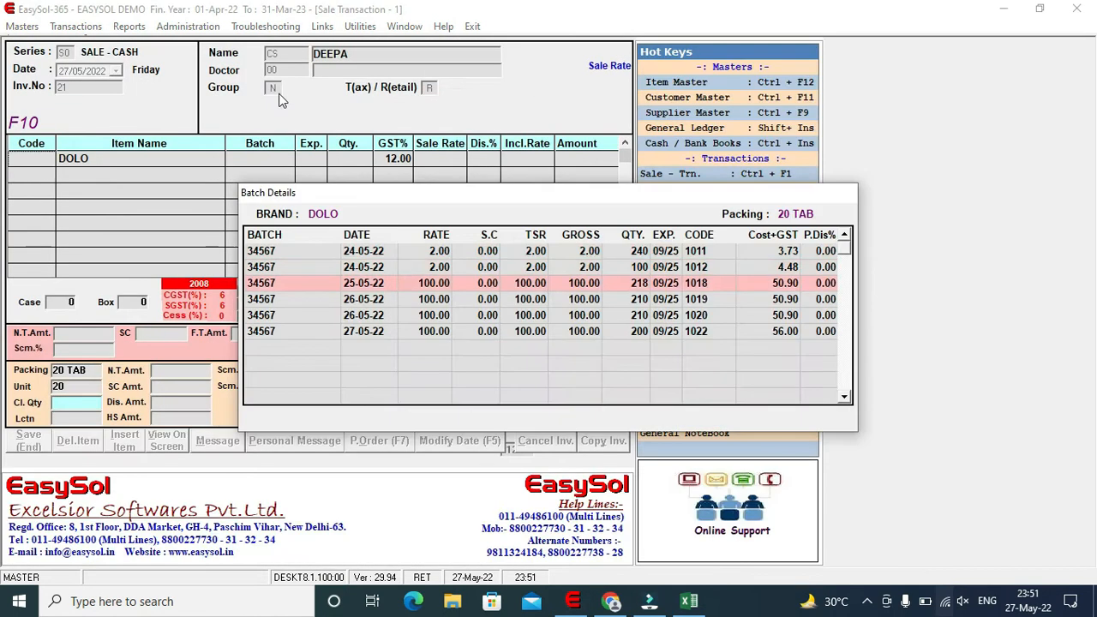
key(Return)
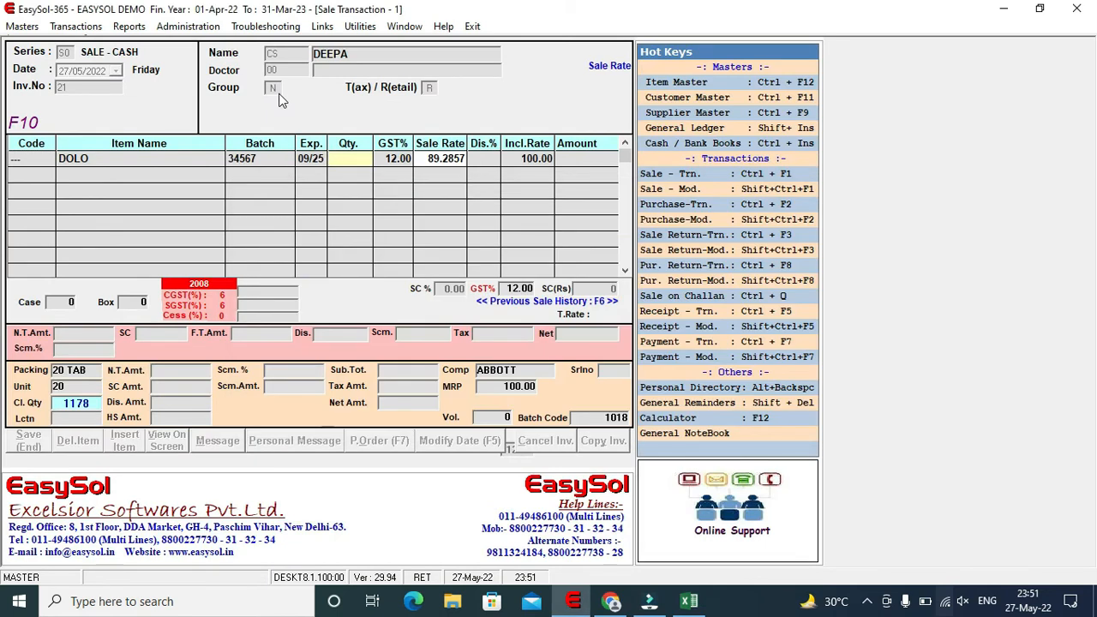
Set the counter sale's DOLO quantity to 2 and display the line's gross profit figures.
text(2)
key(Return)
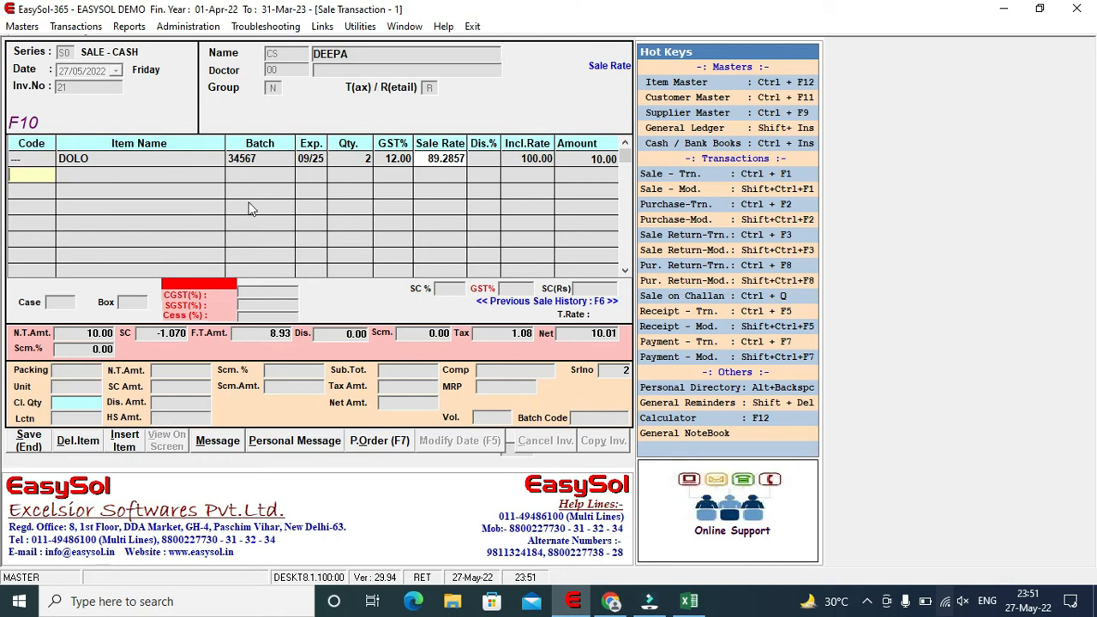
key(Up)
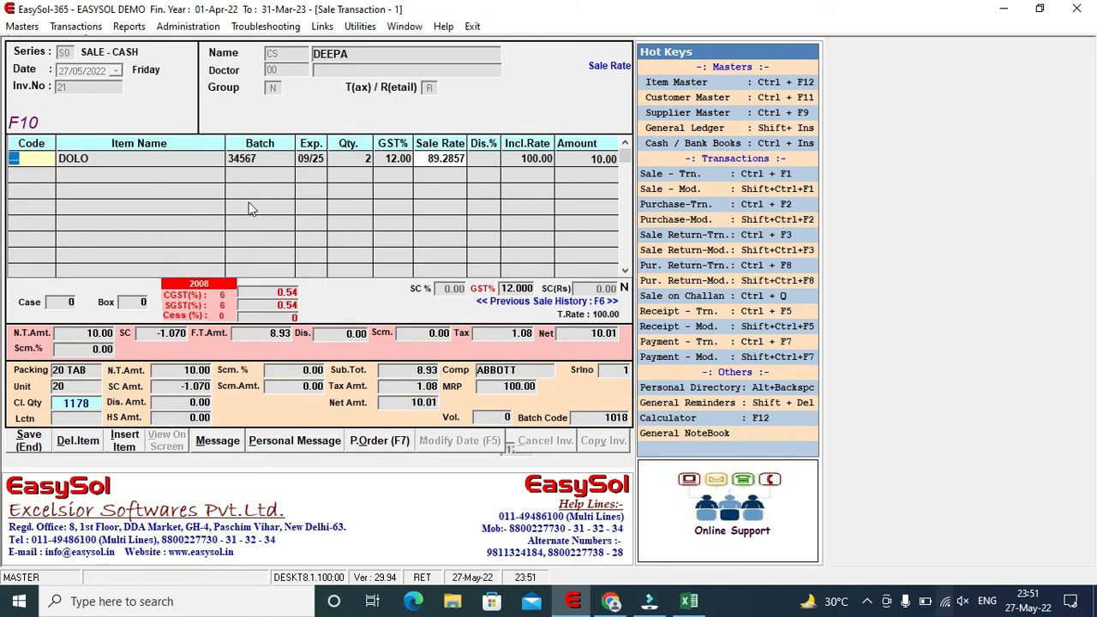
key(F10)
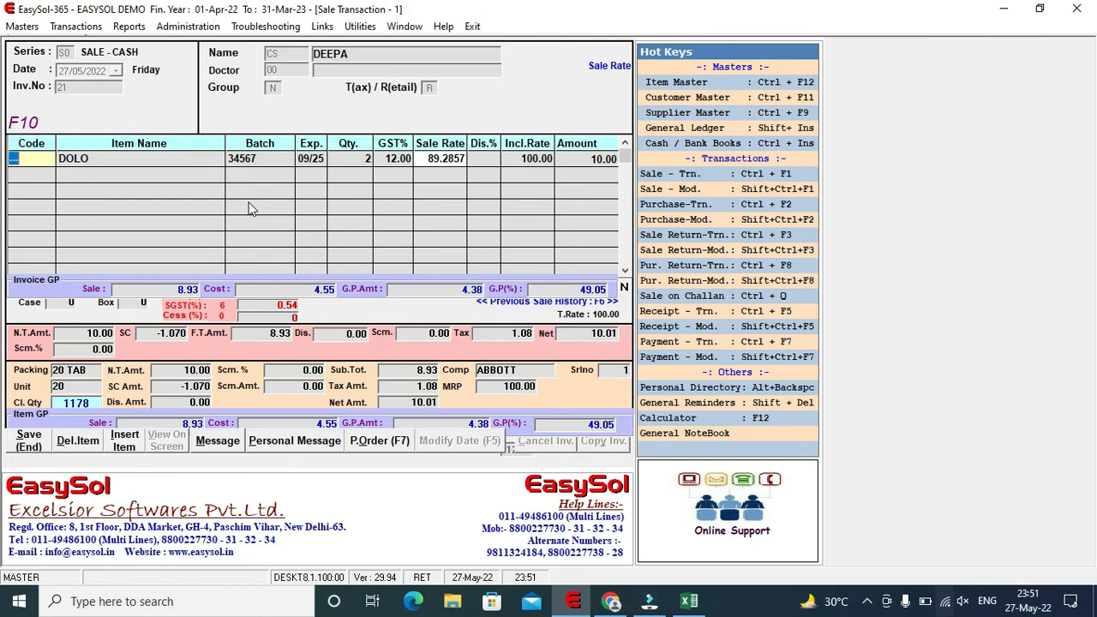
Save the counter sale invoice, accepting the remaining default entries.
click(28, 440)
key(Return)
key(Return)
key(Return)
key(Return)
key(Return)
key(Return)
key(Return)
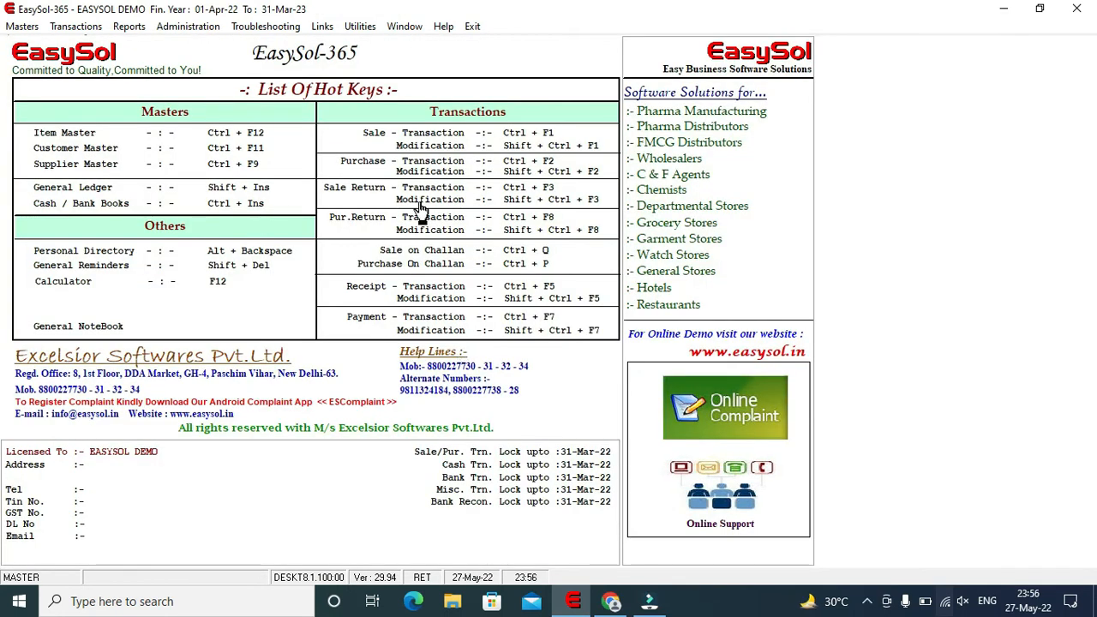
Open the Sale Book report and set it to type 1 (Sale) for 20/05/2022 to 27/05/2022.
click(124, 29)
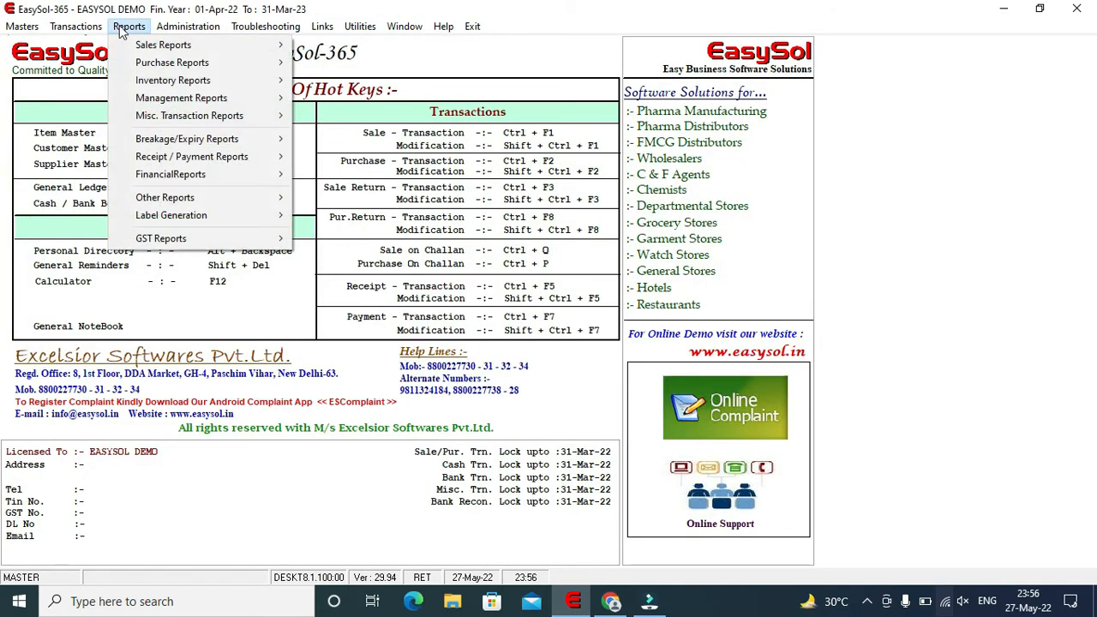
mouse_move(141, 44)
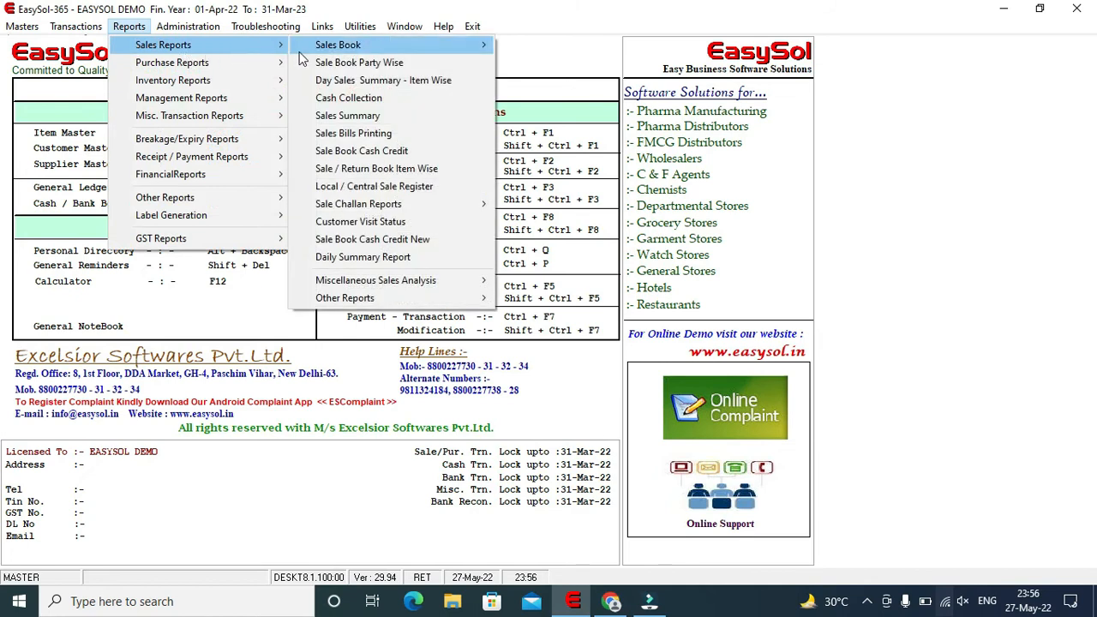
mouse_move(342, 47)
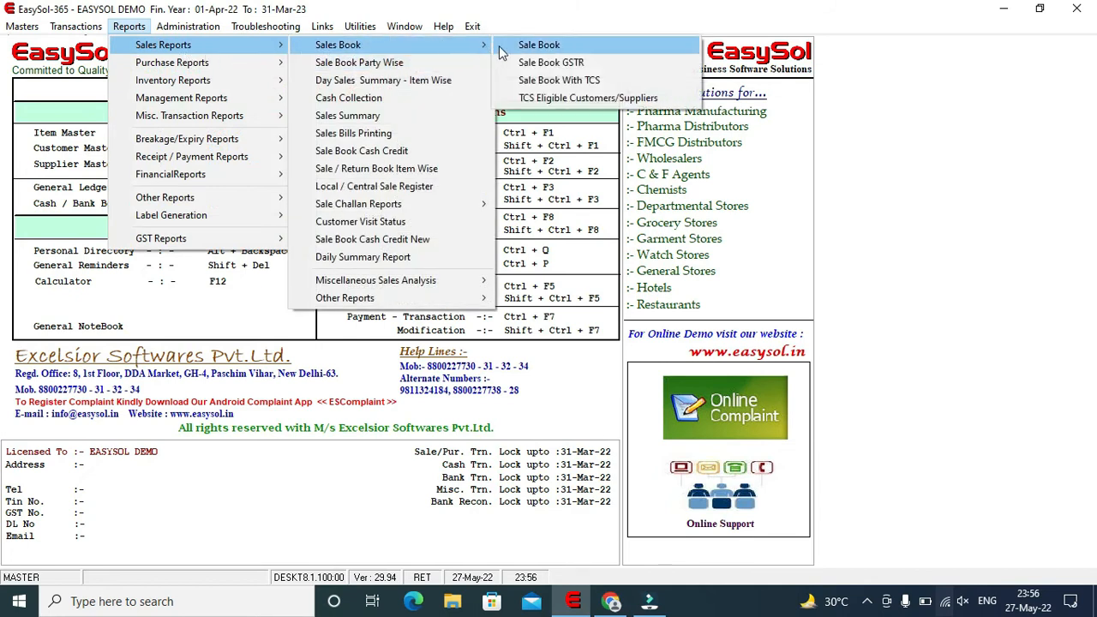
click(515, 48)
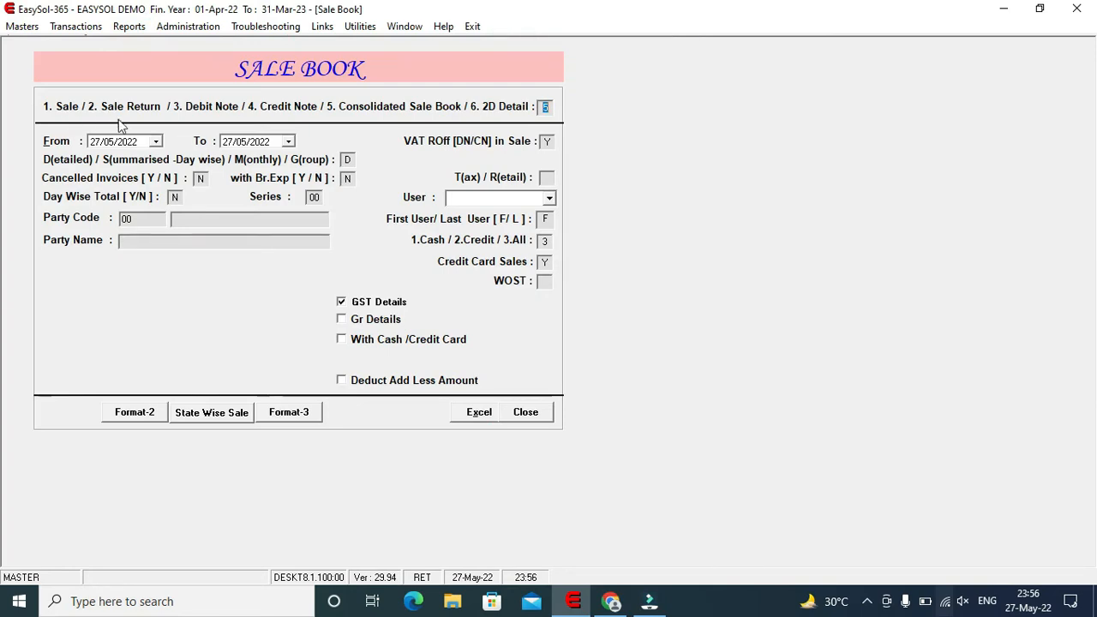
text(1)
key(Return)
key(Return)
key(Return)
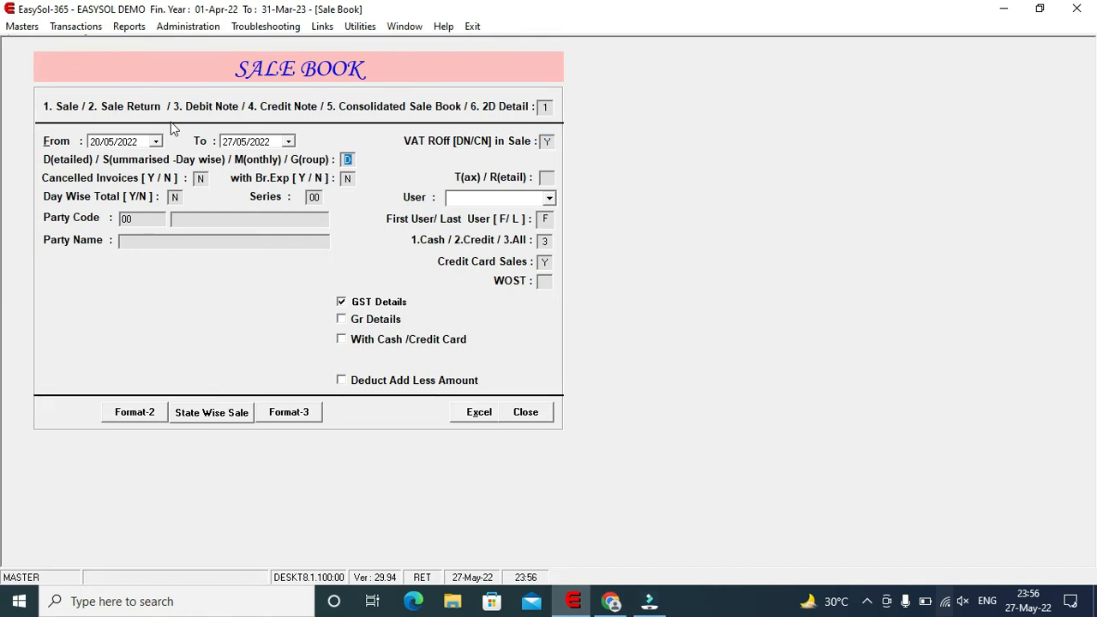
Generate the detailed Sale Book in Excel with the remaining default options, then return and close the report form.
key(Return)
key(Return)
key(Return)
key(Return)
key(Return)
key(Return)
key(Return)
key(Return)
key(Return)
key(Return)
key(Return)
key(Return)
key(Return)
key(Return)
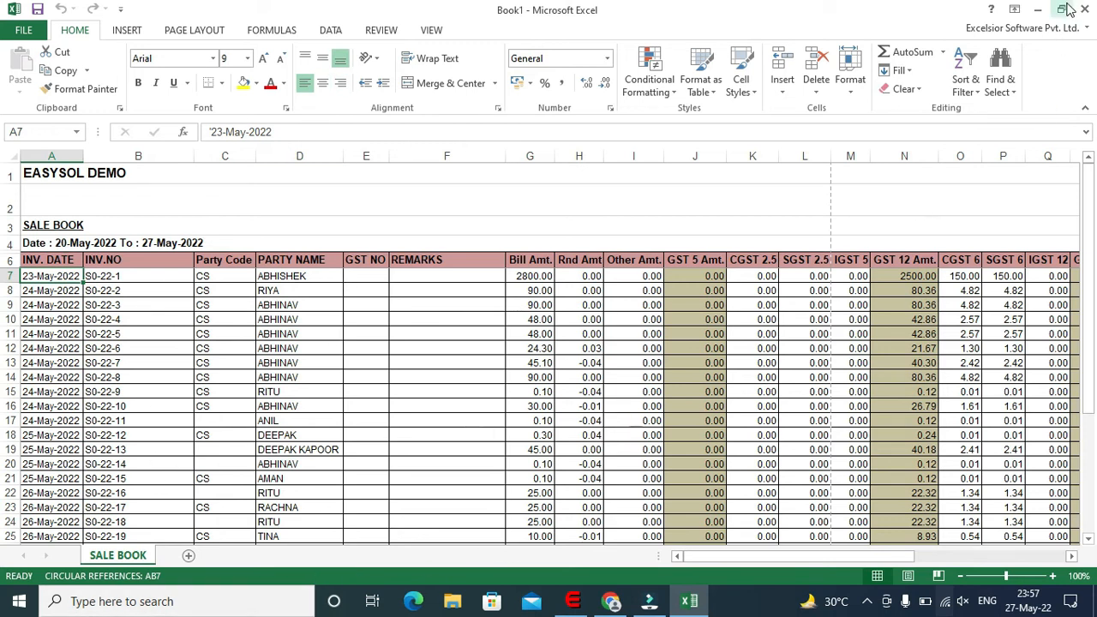
click(1039, 10)
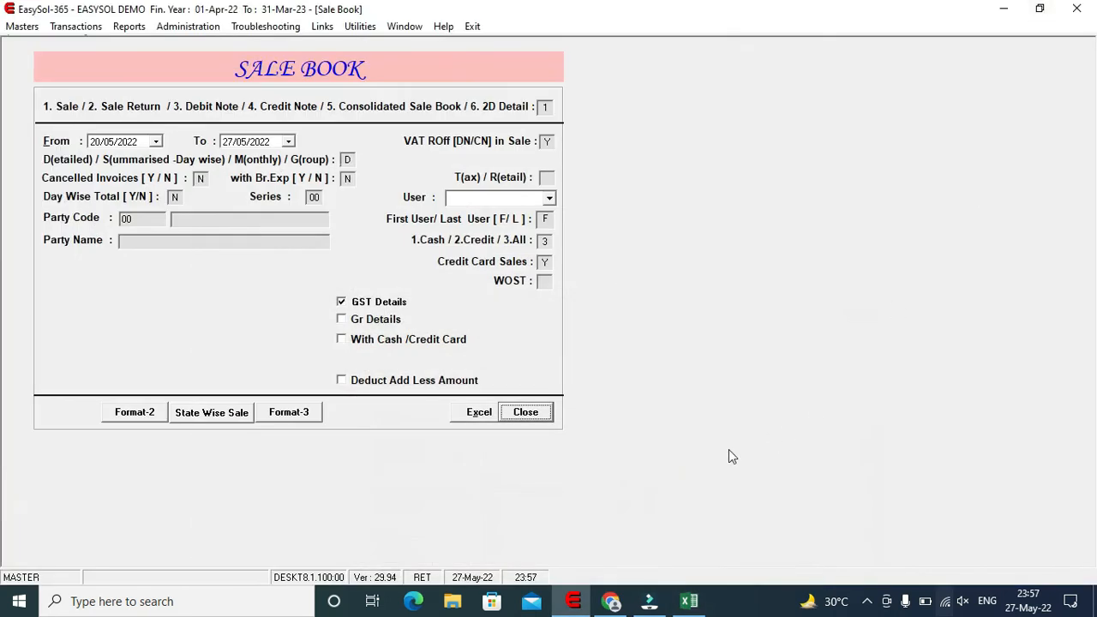
click(526, 412)
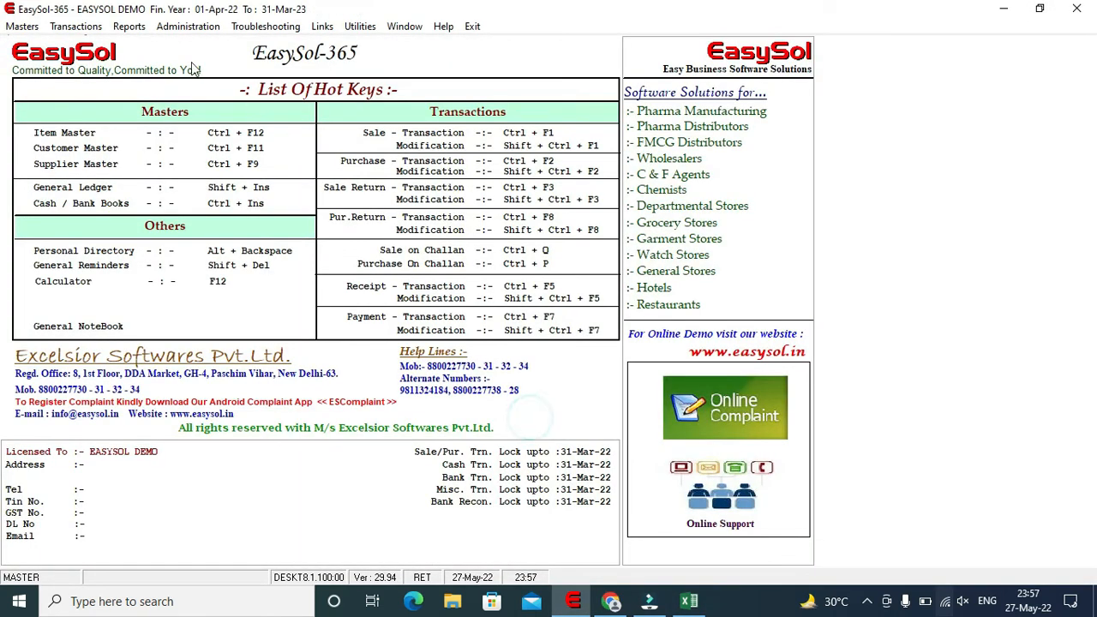
Generate the Register of Schedule H1 Drugs for sales from 20/05/2022 to 27/05/2022, then close its form.
click(134, 32)
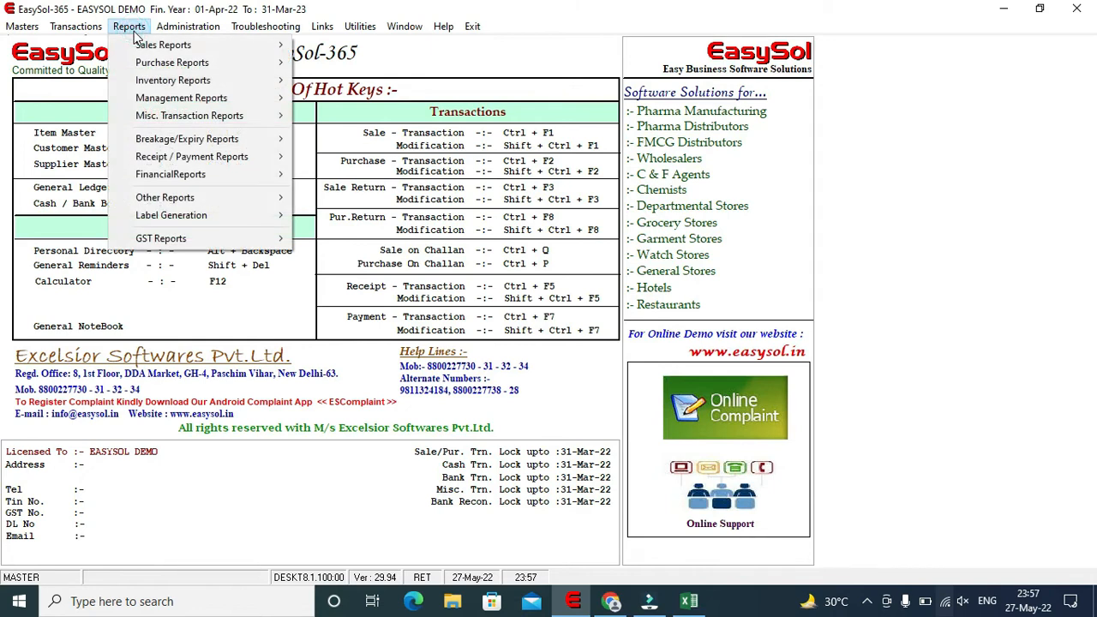
mouse_move(145, 45)
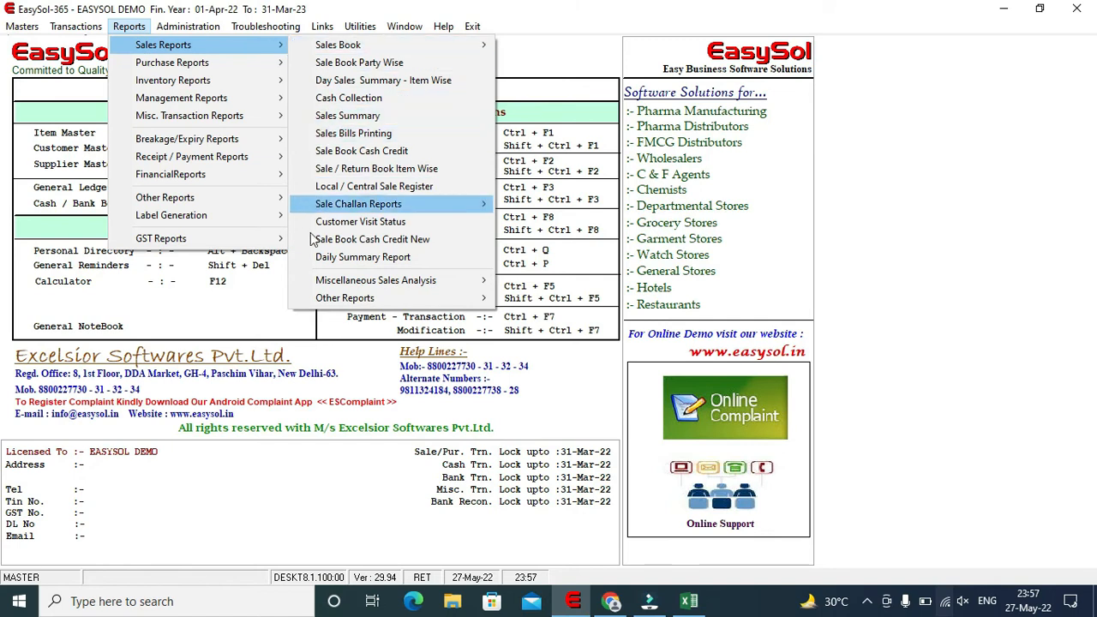
mouse_move(324, 298)
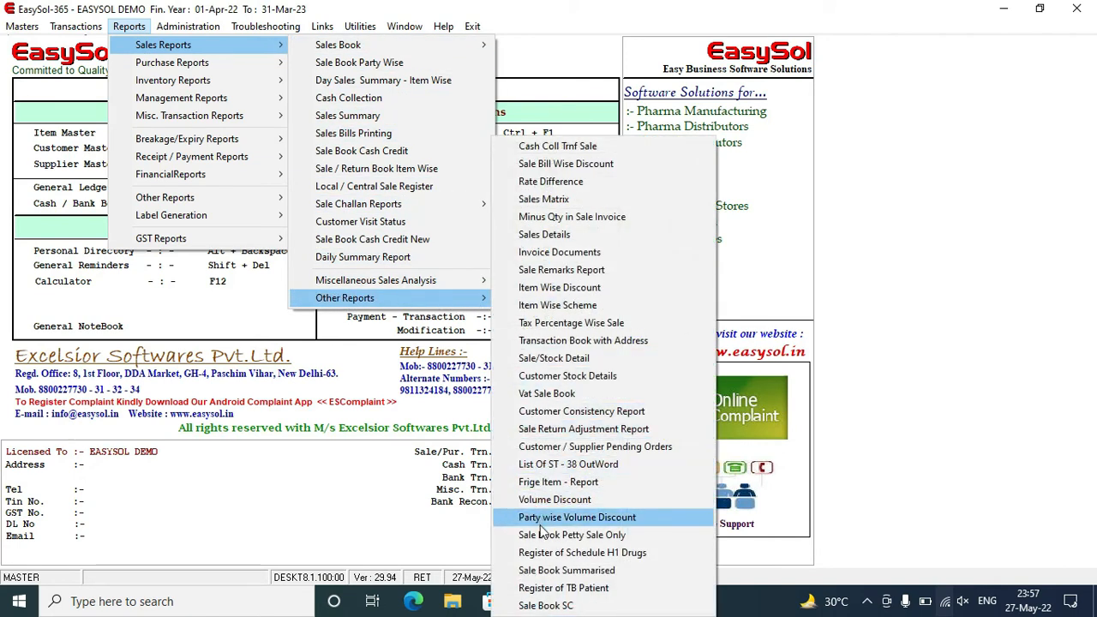
click(555, 553)
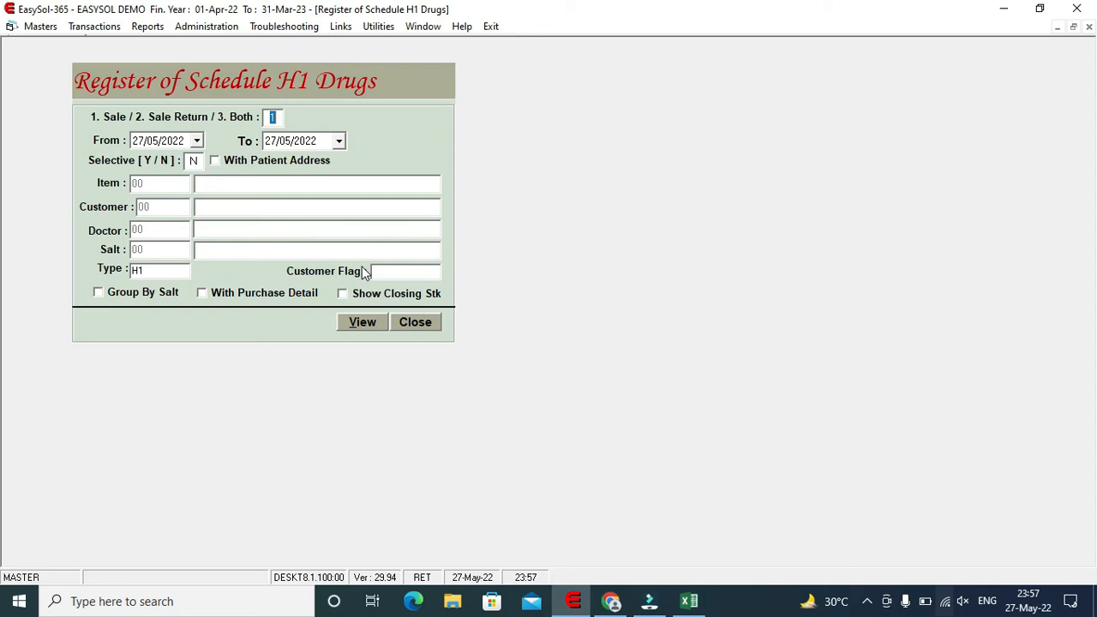
key(Return)
click(360, 321)
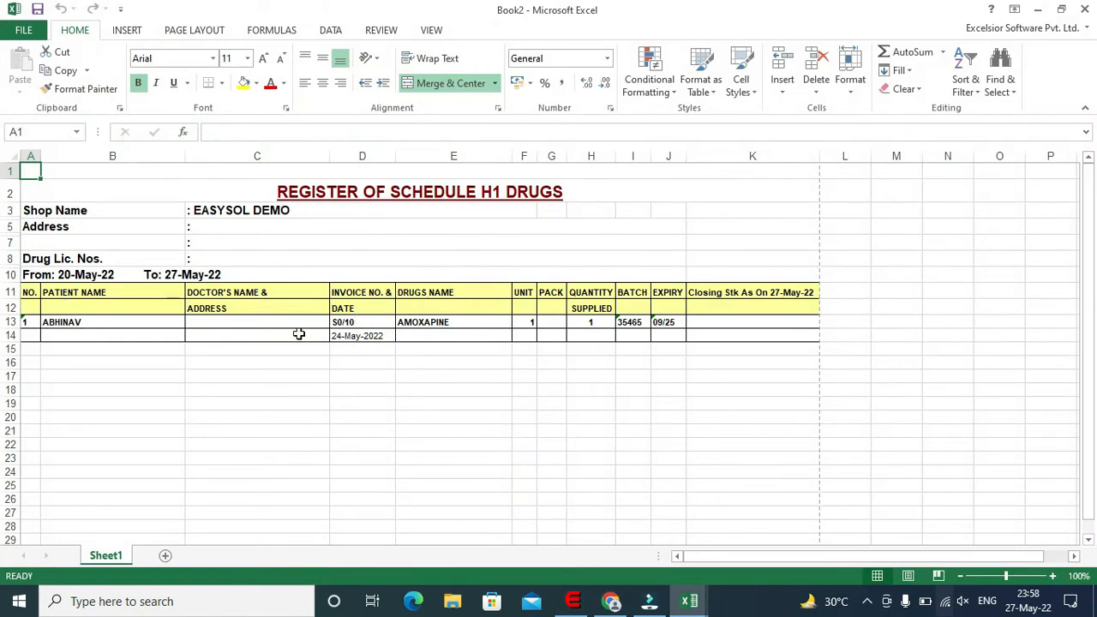
click(1038, 15)
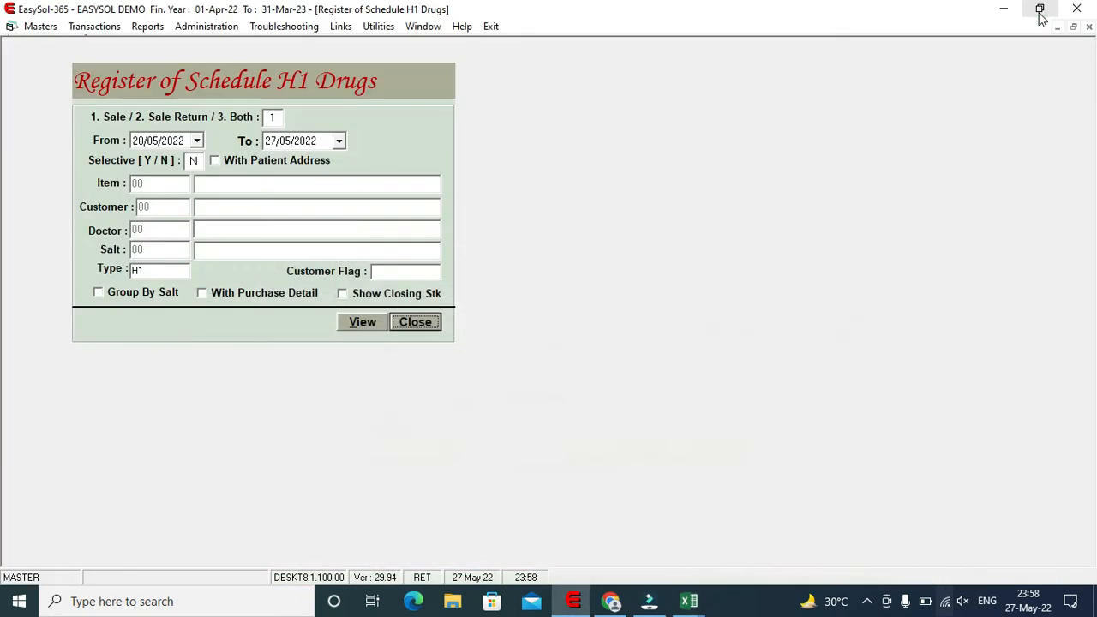
click(415, 322)
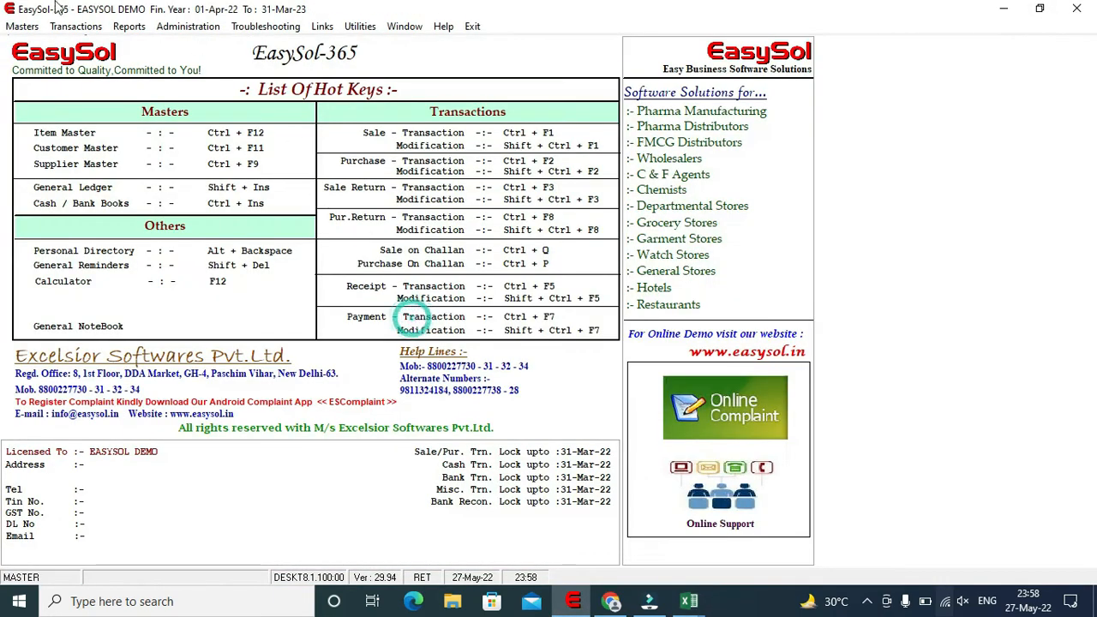
Generate the Register of TB Patient for 20-May-22 to 27-May-22.
click(129, 27)
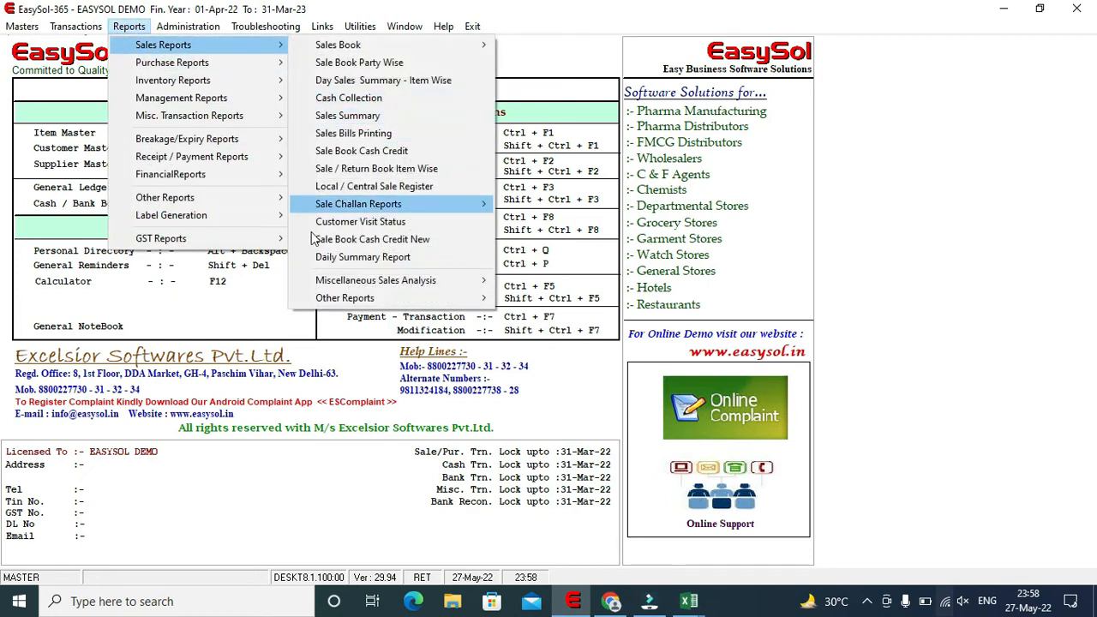
mouse_move(333, 298)
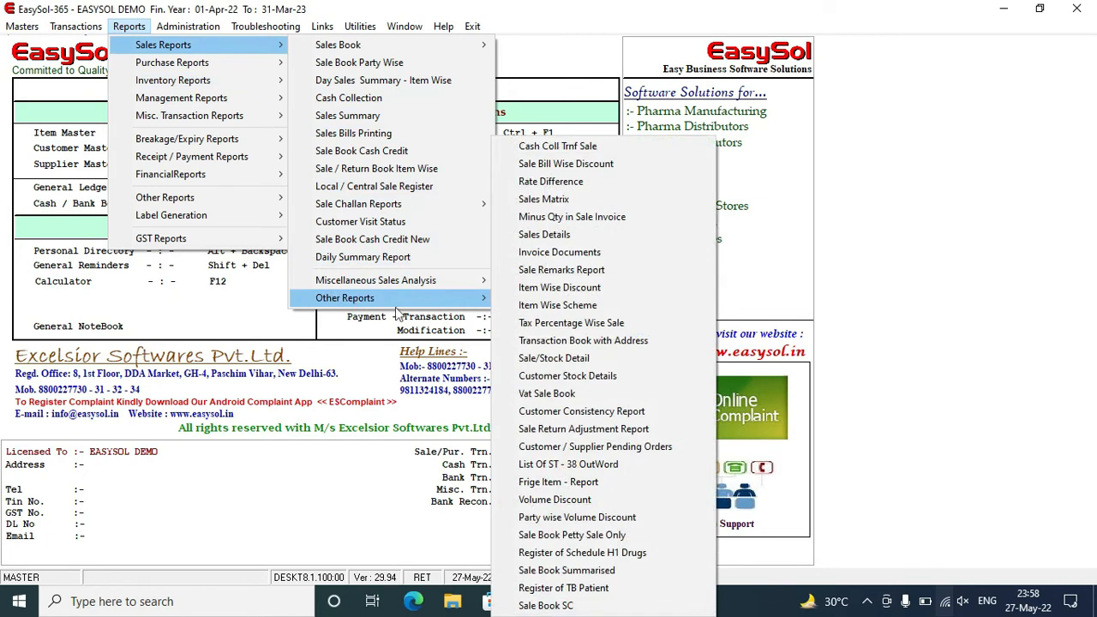
mouse_move(470, 305)
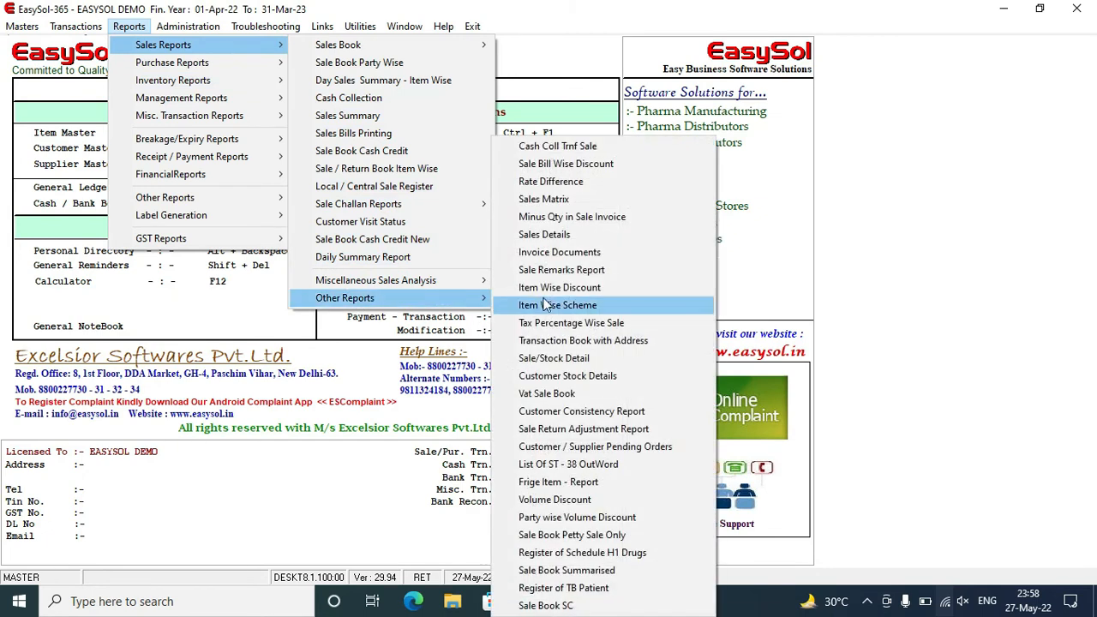
click(571, 588)
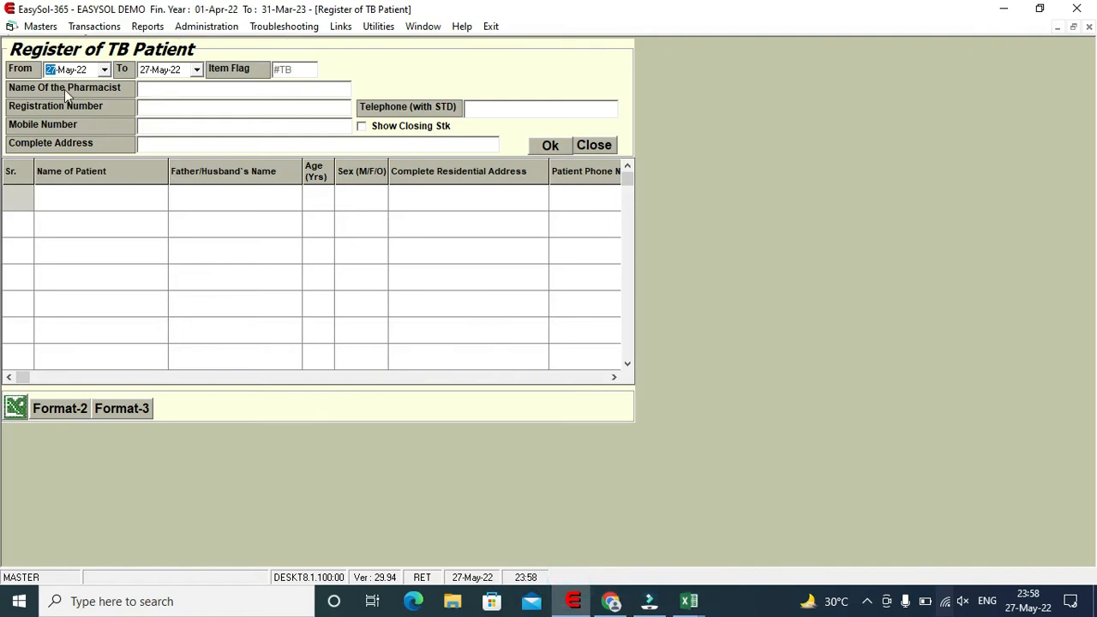
text(20)
click(552, 145)
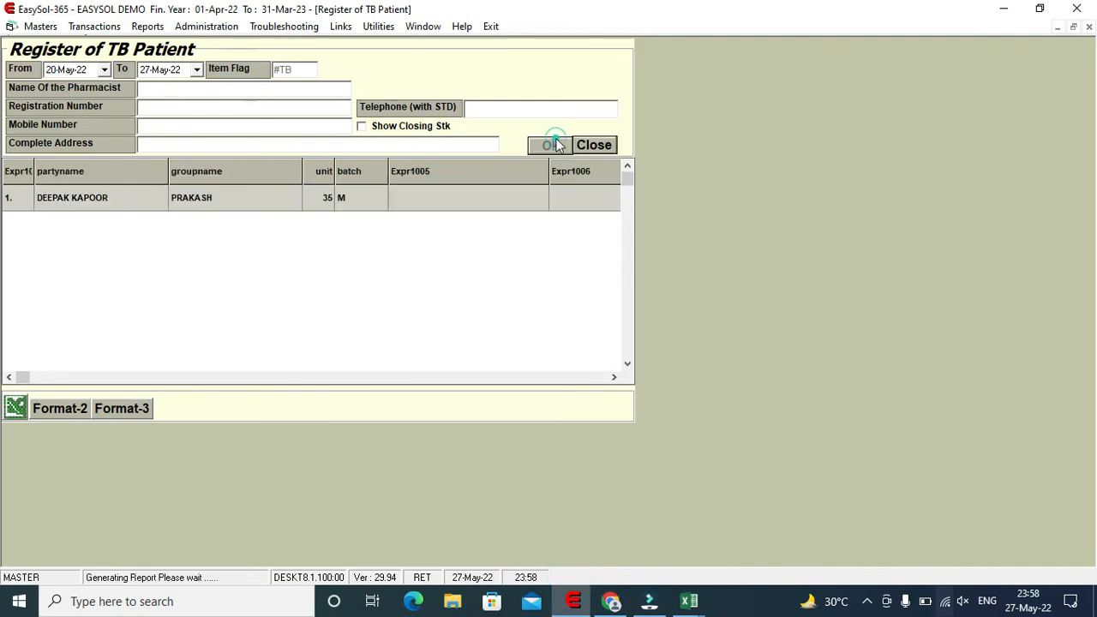
Export the TB patient register to Excel, then return and close the register form.
click(22, 411)
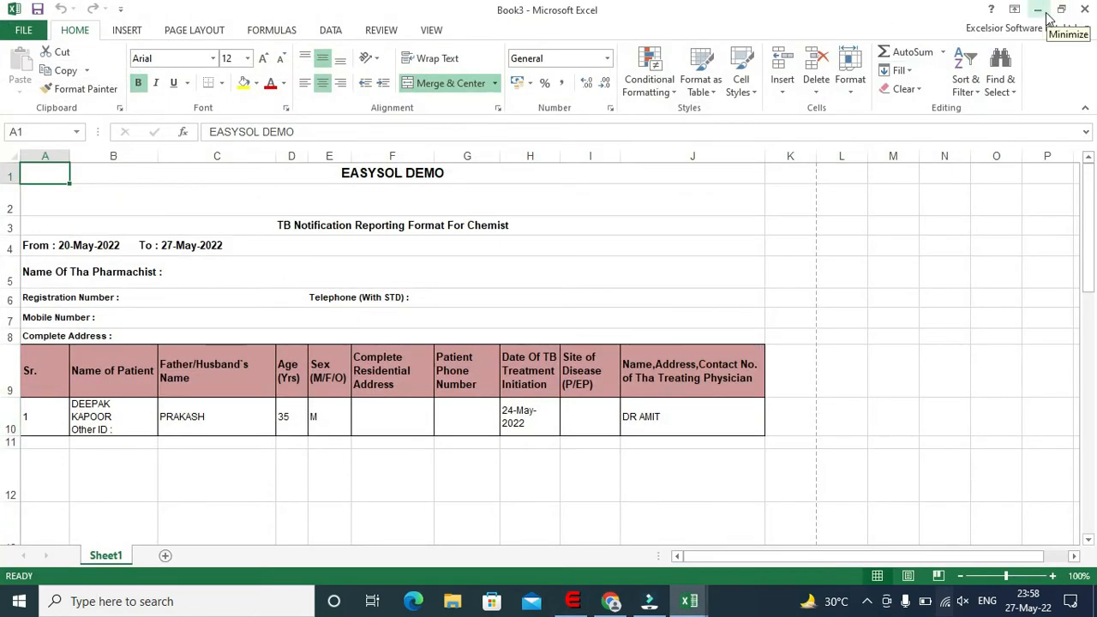
click(1039, 10)
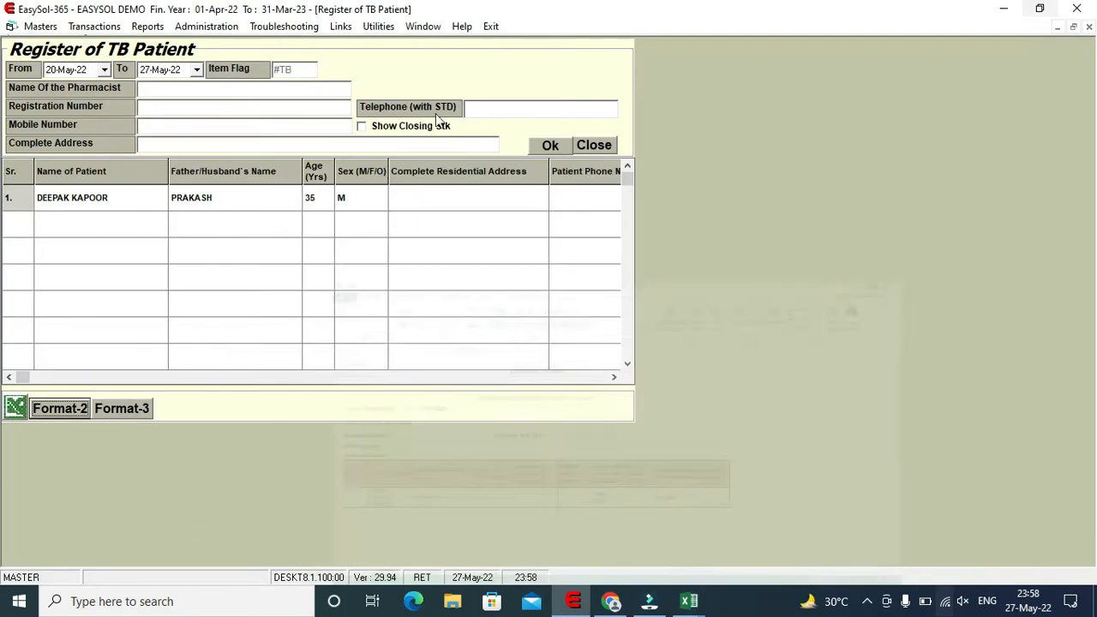
click(594, 147)
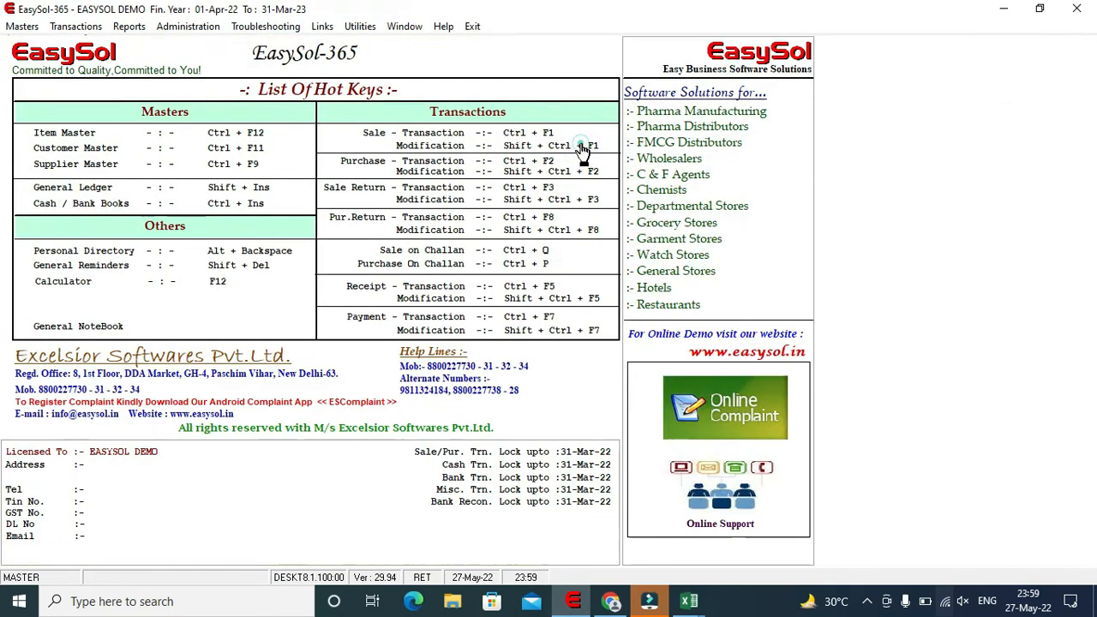
Open the Purchase Book report and set it to type 1 (Purchase), detailed, for 20/05/2022 to 27/05/2022.
click(130, 26)
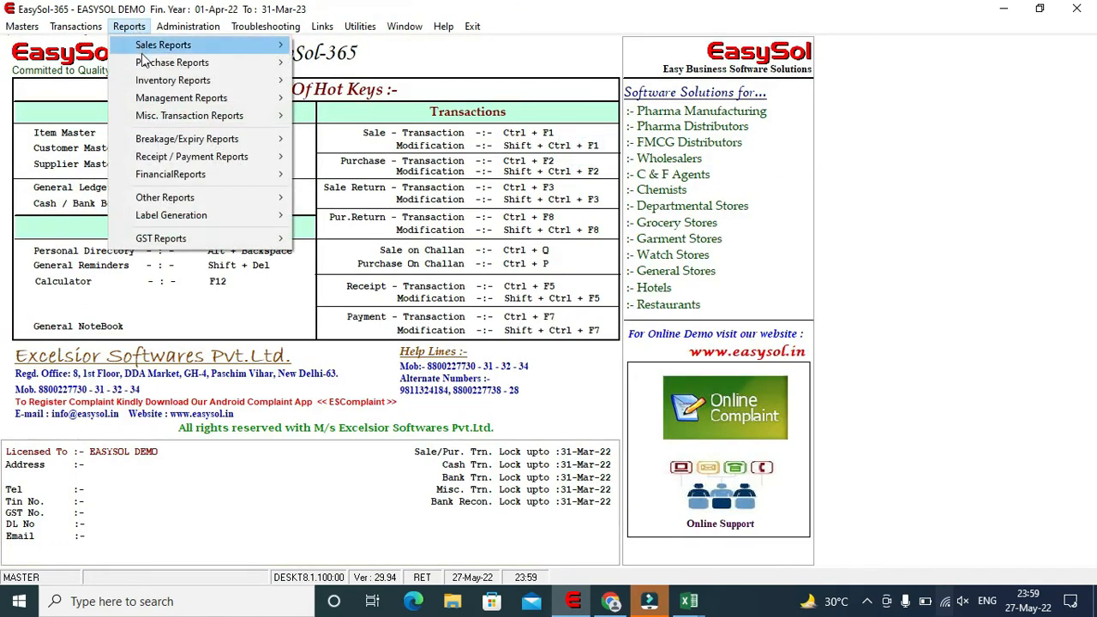
mouse_move(144, 64)
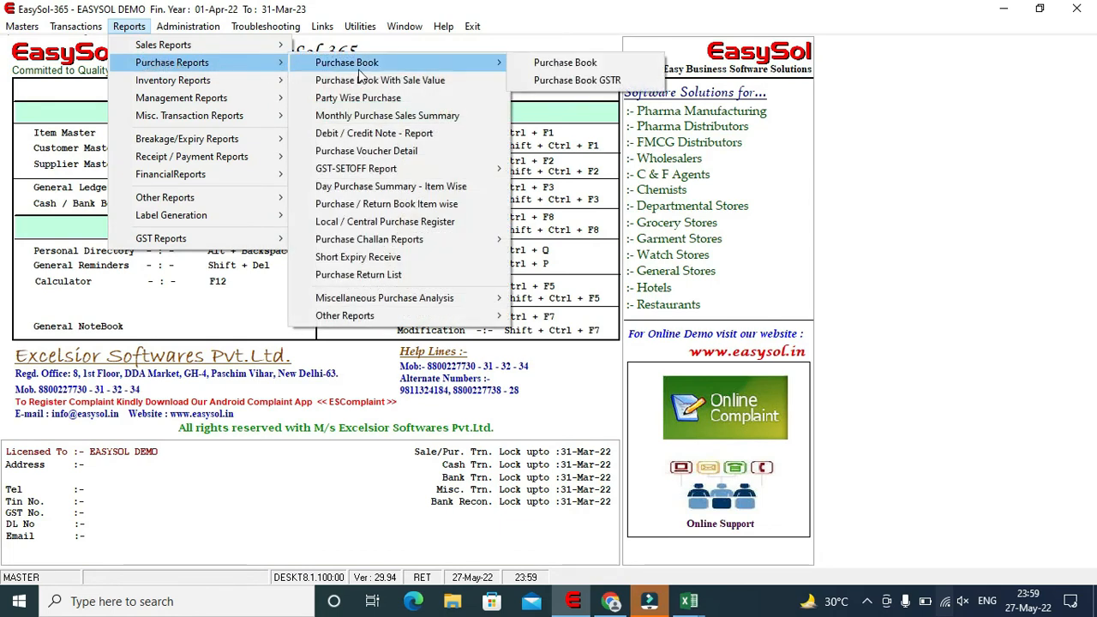
mouse_move(480, 67)
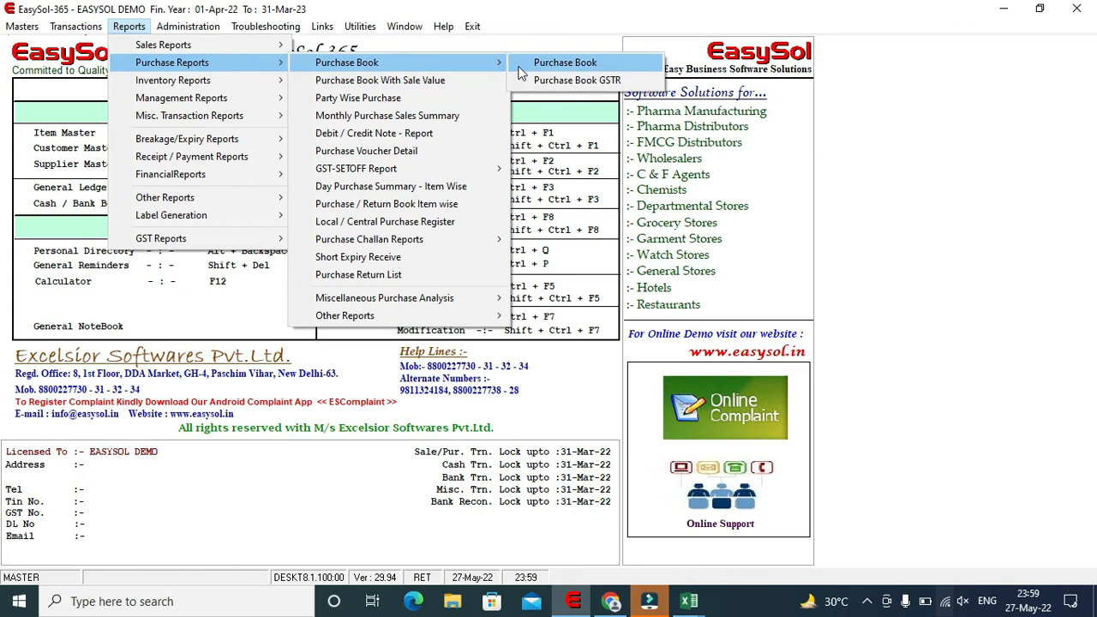
click(522, 67)
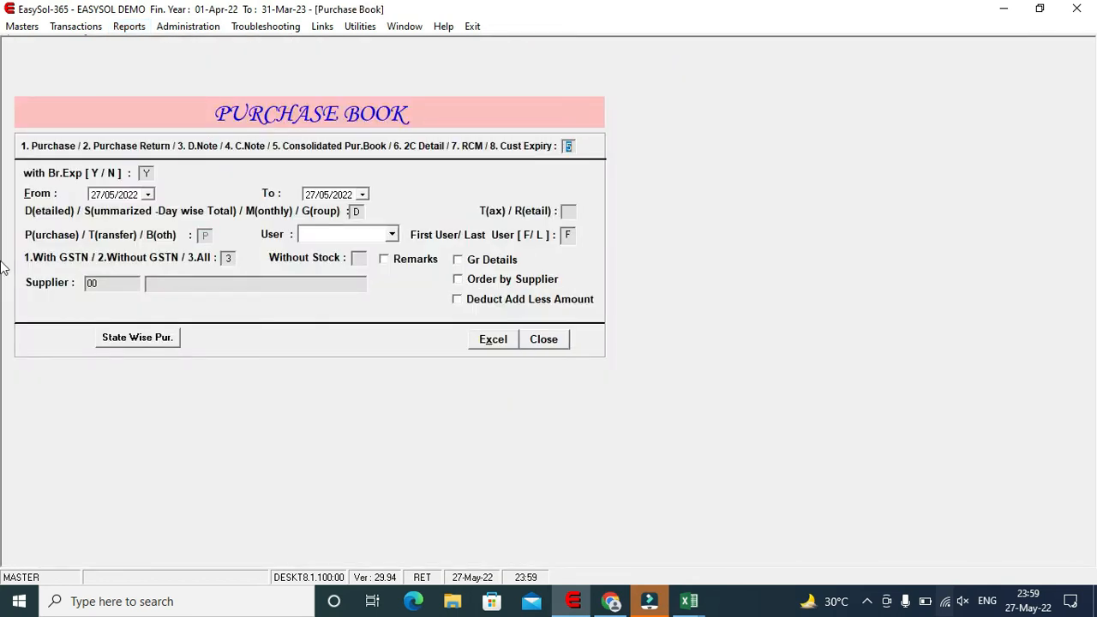
text(1)
key(Return)
key(Return)
key(Return)
key(Return)
key(Return)
key(Return)
key(Return)
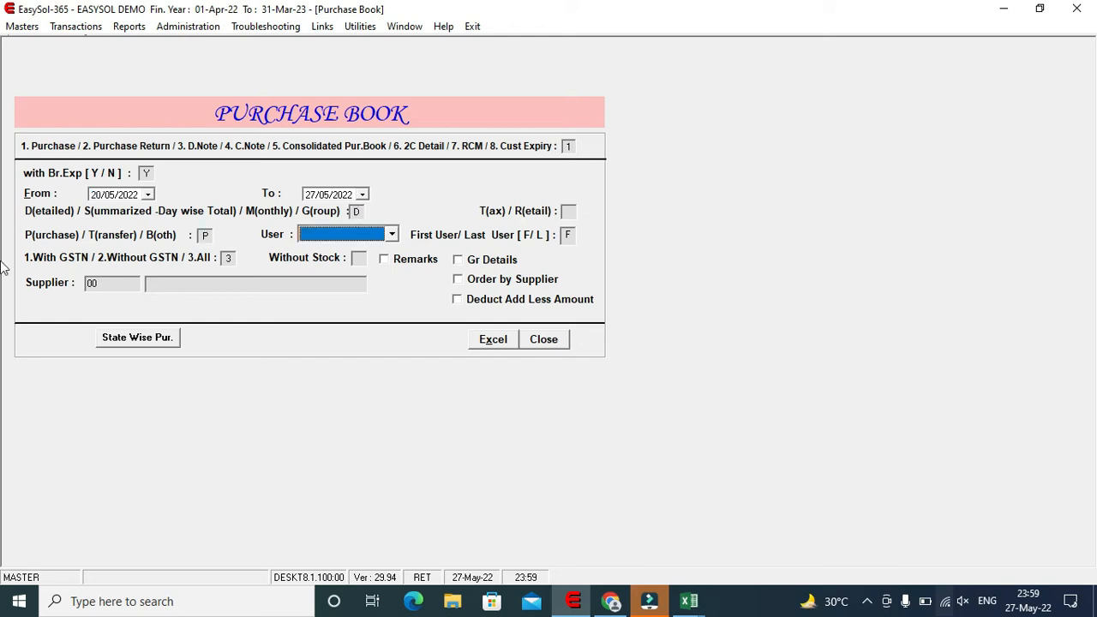
Generate the Purchase Book in Excel with the remaining default options, view the workbook, and close the report form.
key(Return)
key(Return)
key(Return)
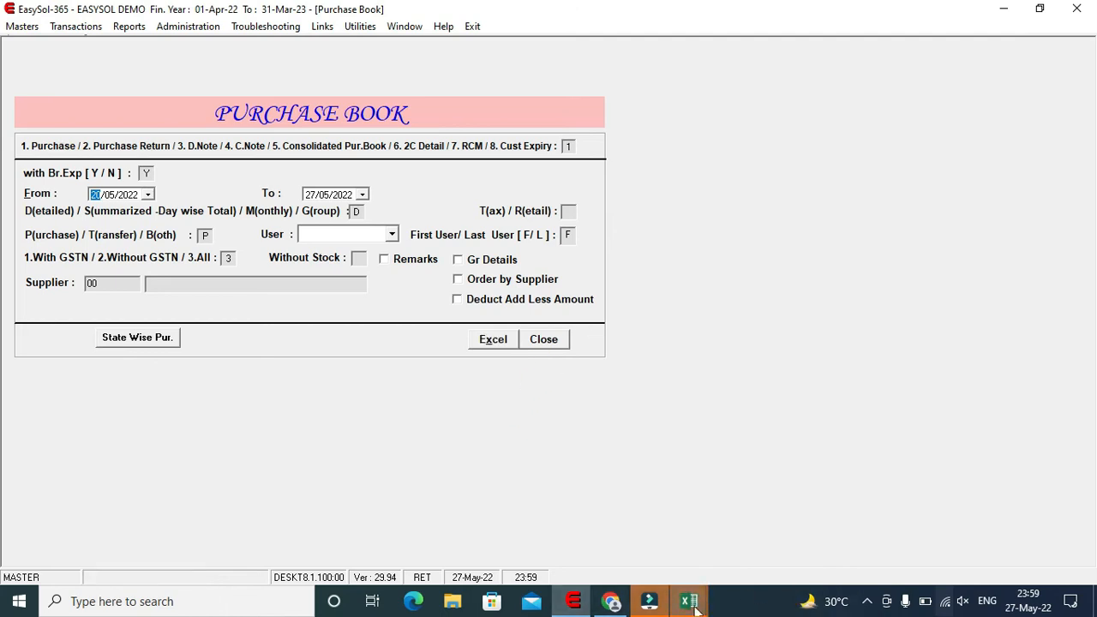
mouse_move(698, 604)
click(951, 552)
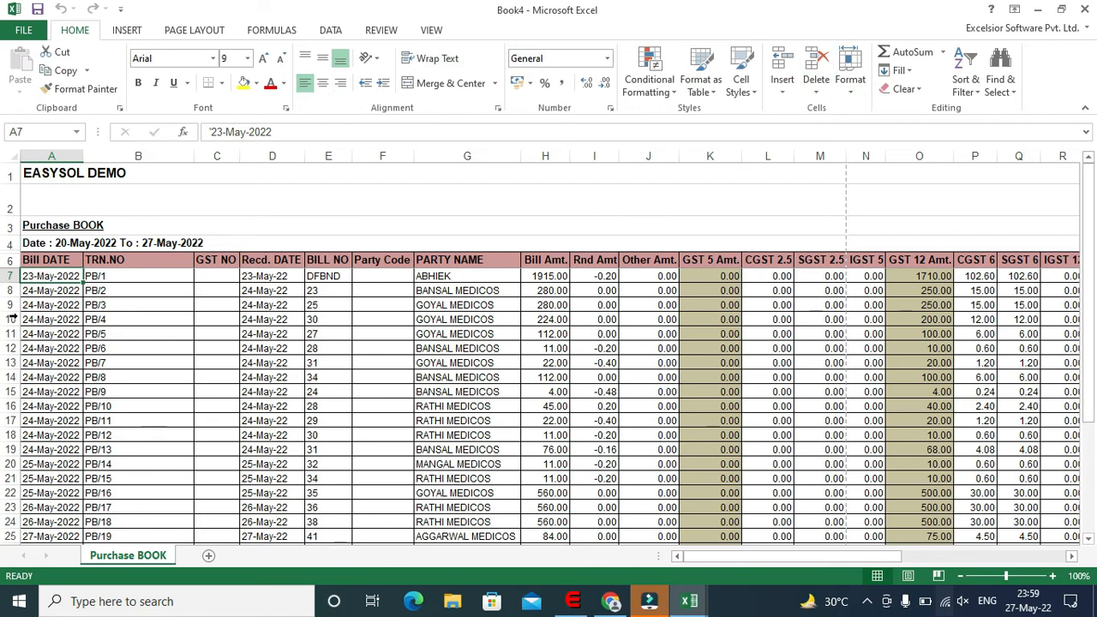
click(1037, 9)
click(563, 339)
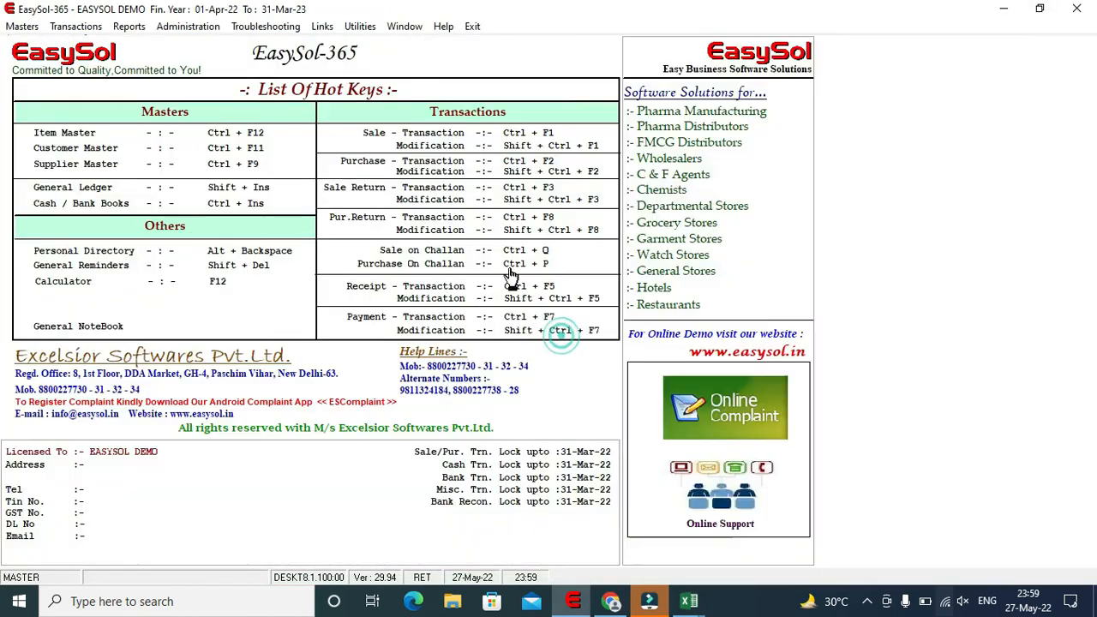
Review the available inventory stock reports and open the Gross Profit - Bill Wise management report.
click(129, 25)
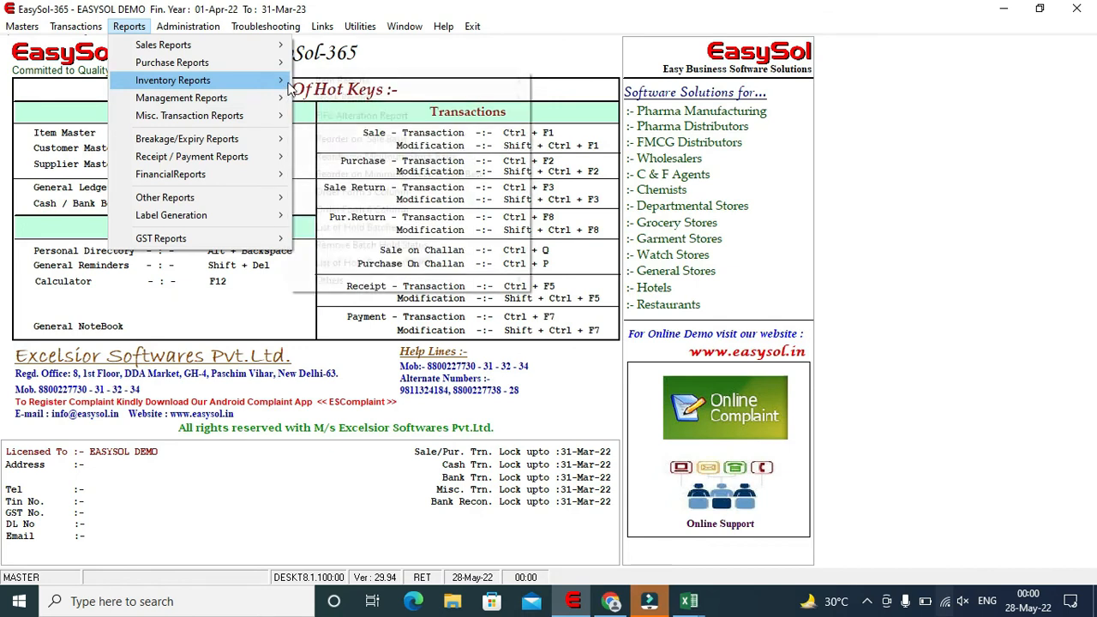
mouse_move(206, 79)
mouse_move(306, 97)
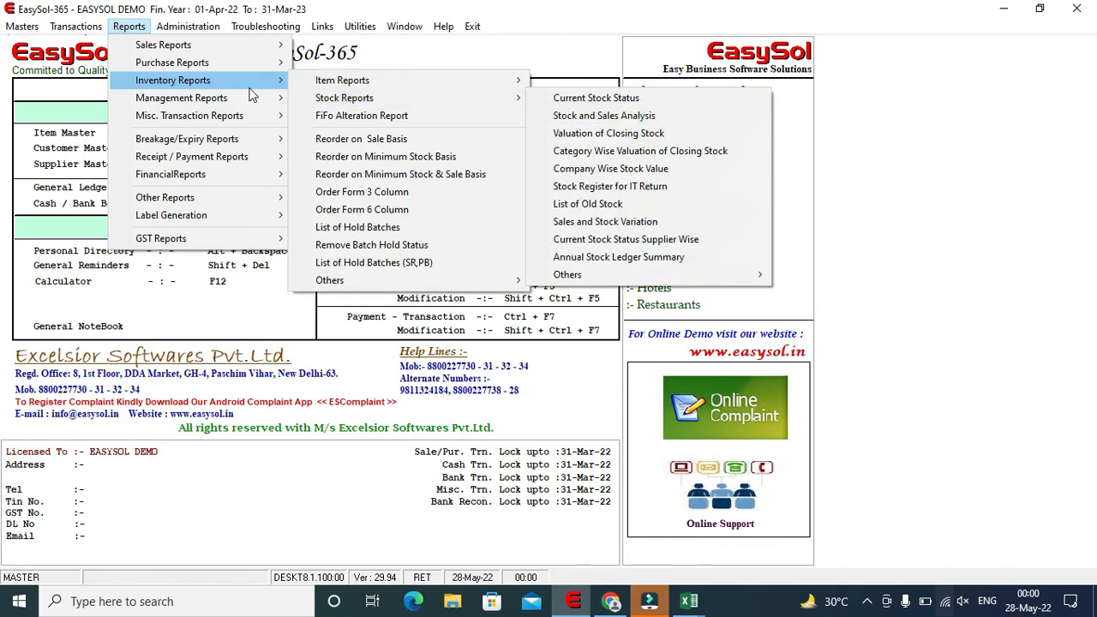
mouse_move(231, 100)
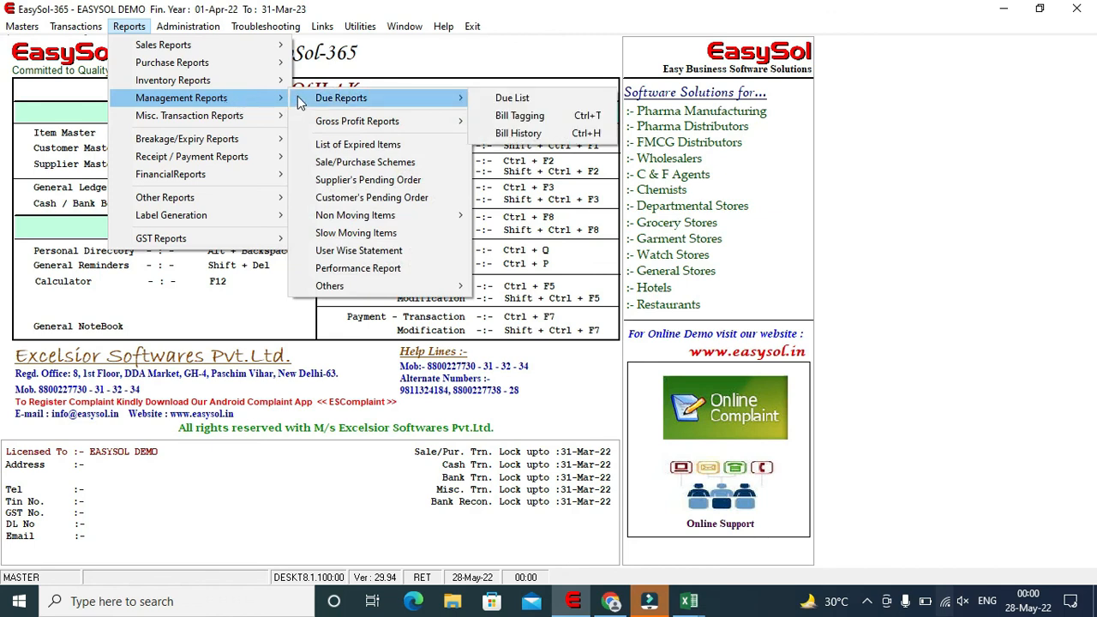
mouse_move(340, 126)
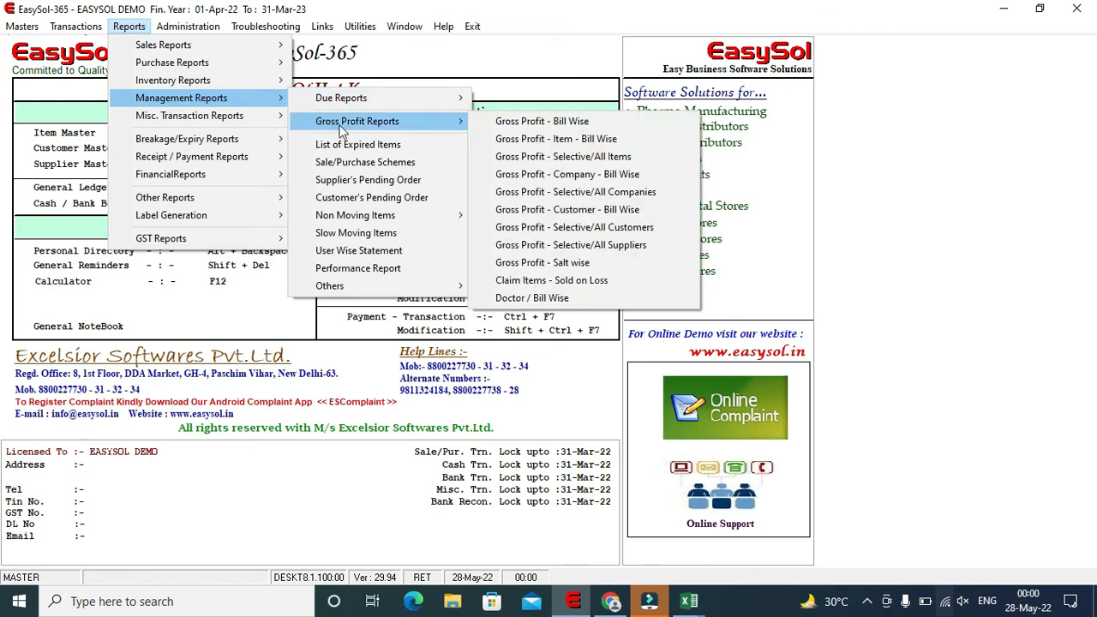
click(486, 126)
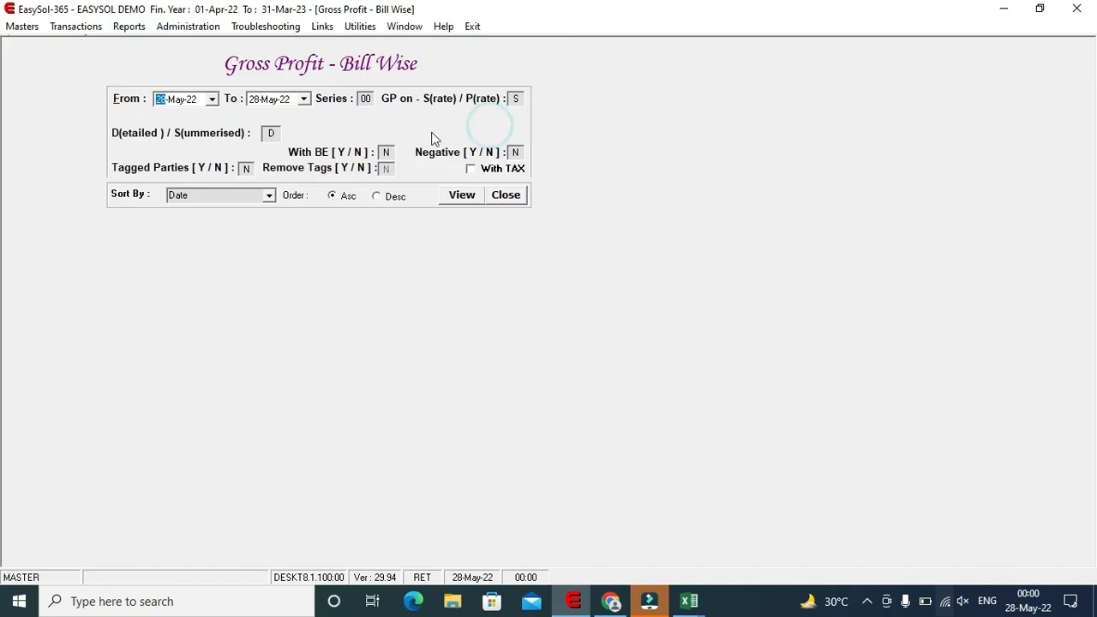
Generate the detailed bill-wise gross profit report for 20-May-22 to 28-May-22, view it, and close the report and its form.
text(20)
key(Return)
key(Return)
key(Return)
click(468, 198)
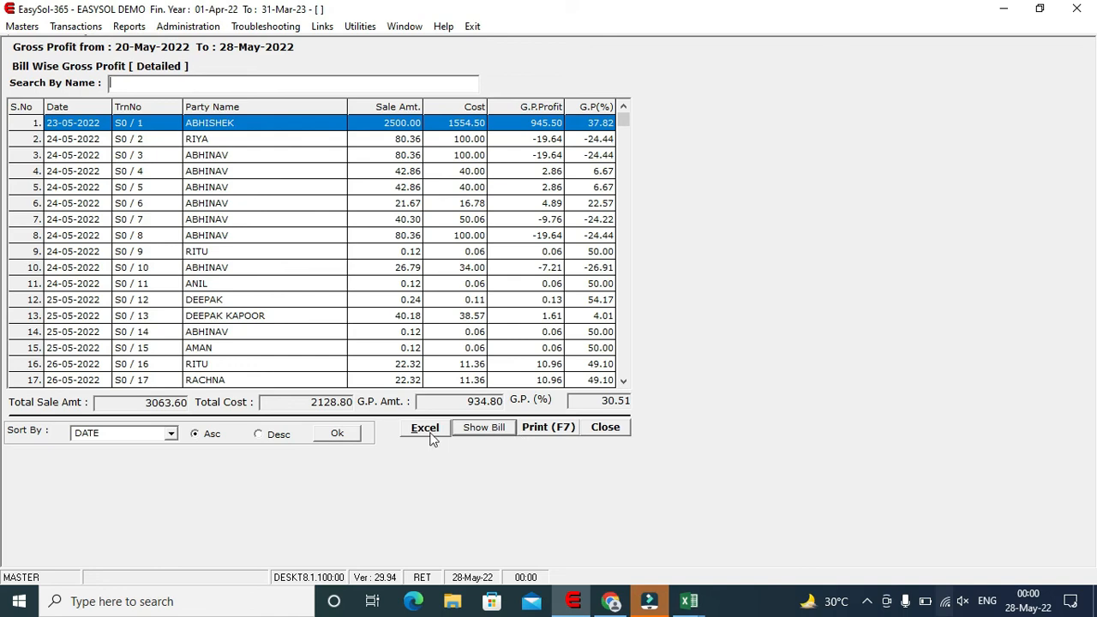
click(608, 429)
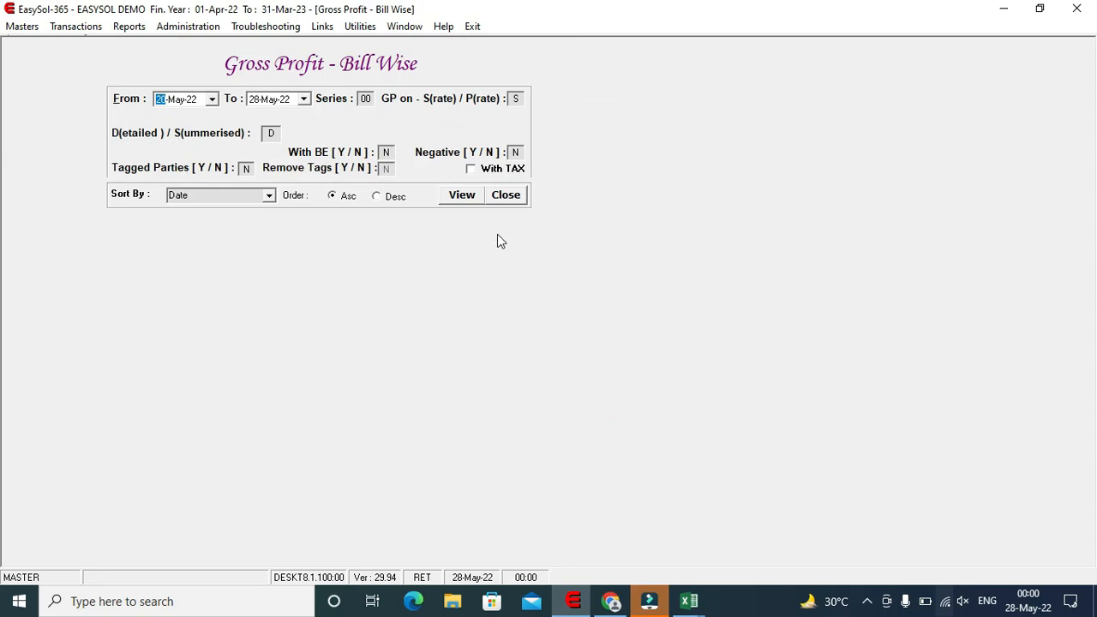
click(505, 195)
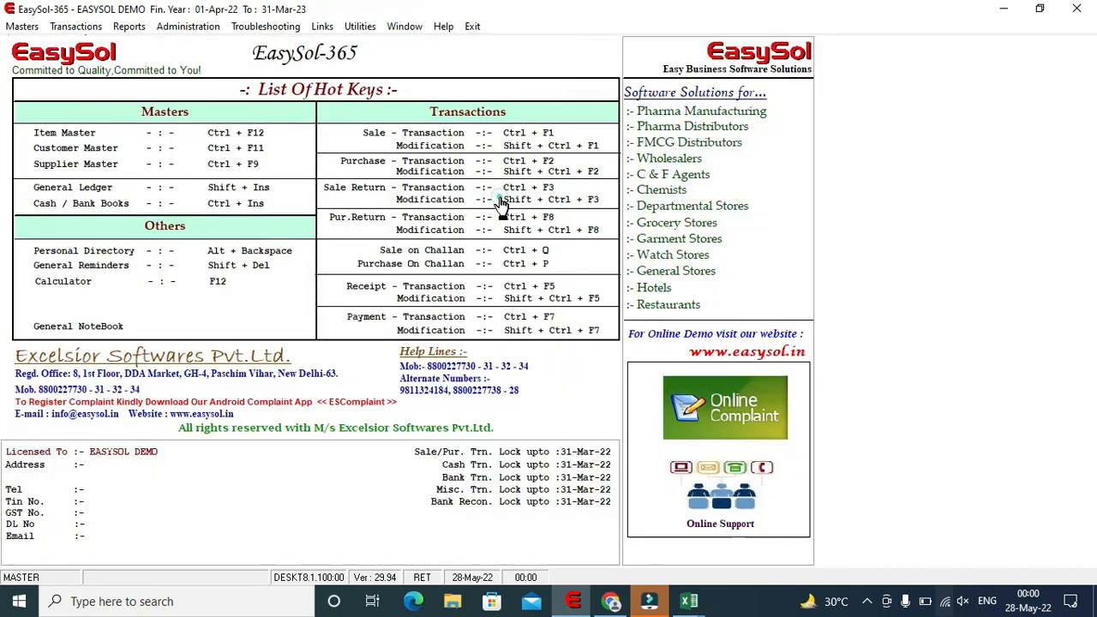
Examine which management, breakage/expiry, receipt/payment, financial, other and GST reports are available, without opening any.
click(129, 26)
mouse_move(163, 101)
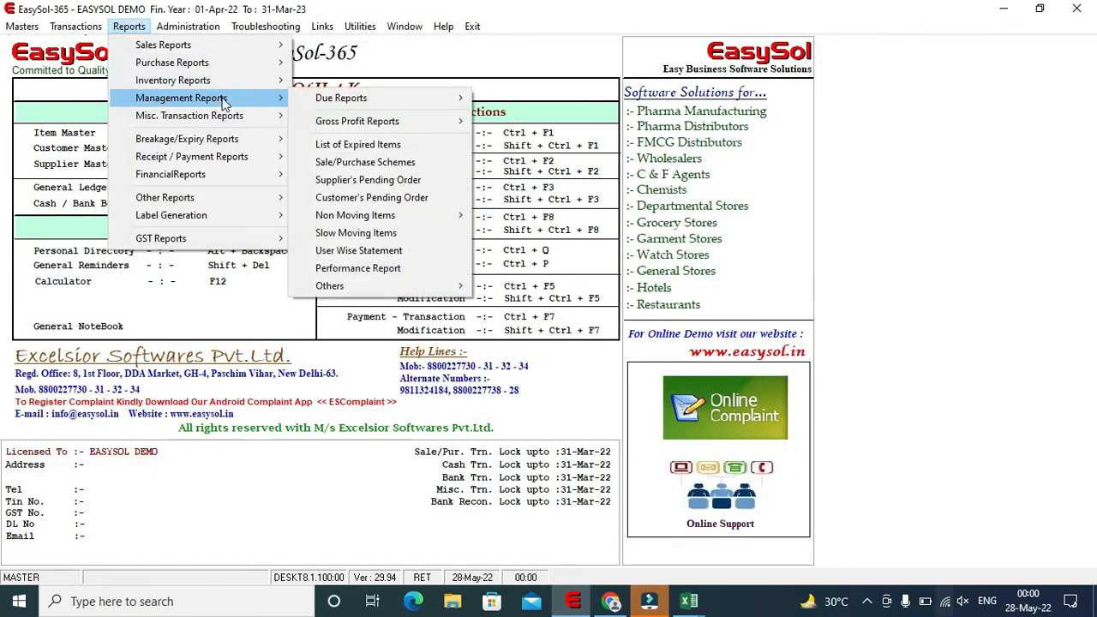
mouse_move(343, 282)
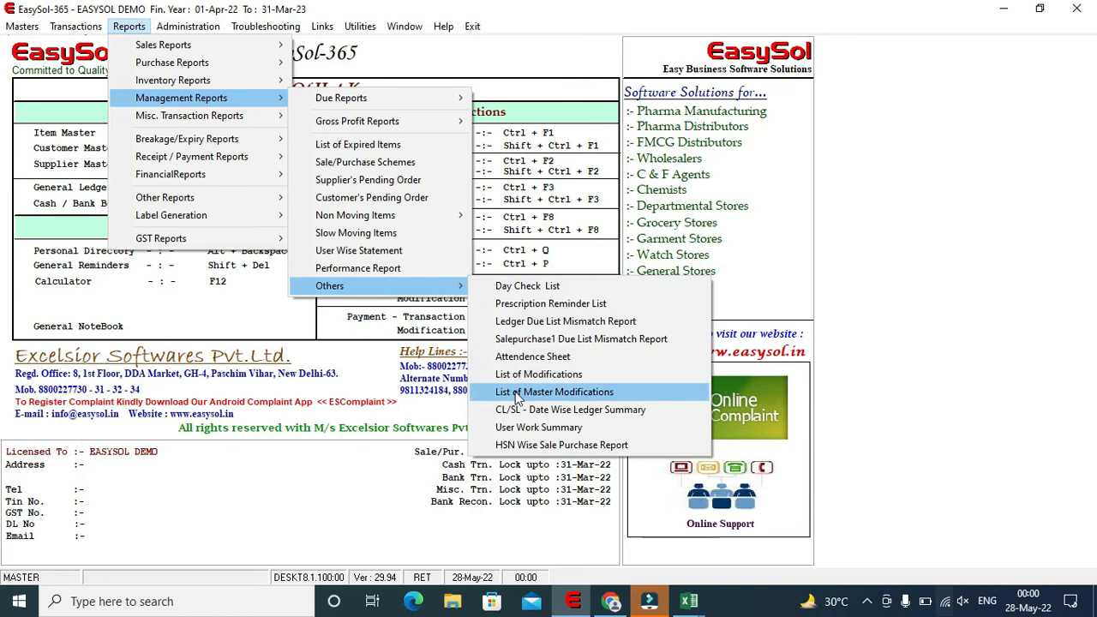
mouse_move(250, 143)
mouse_move(310, 145)
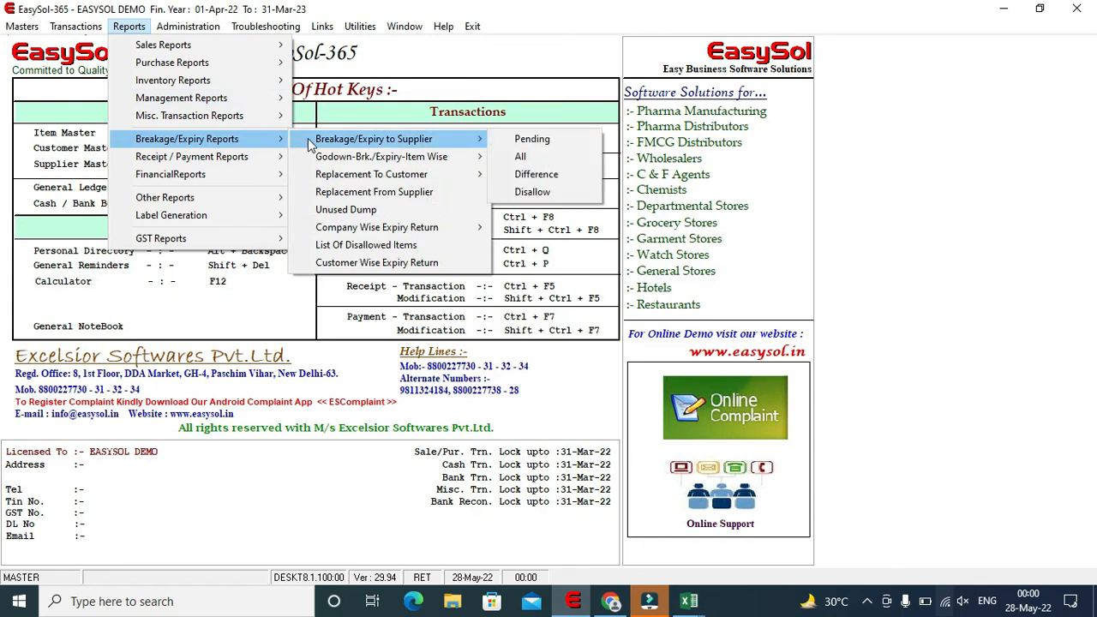
mouse_move(324, 163)
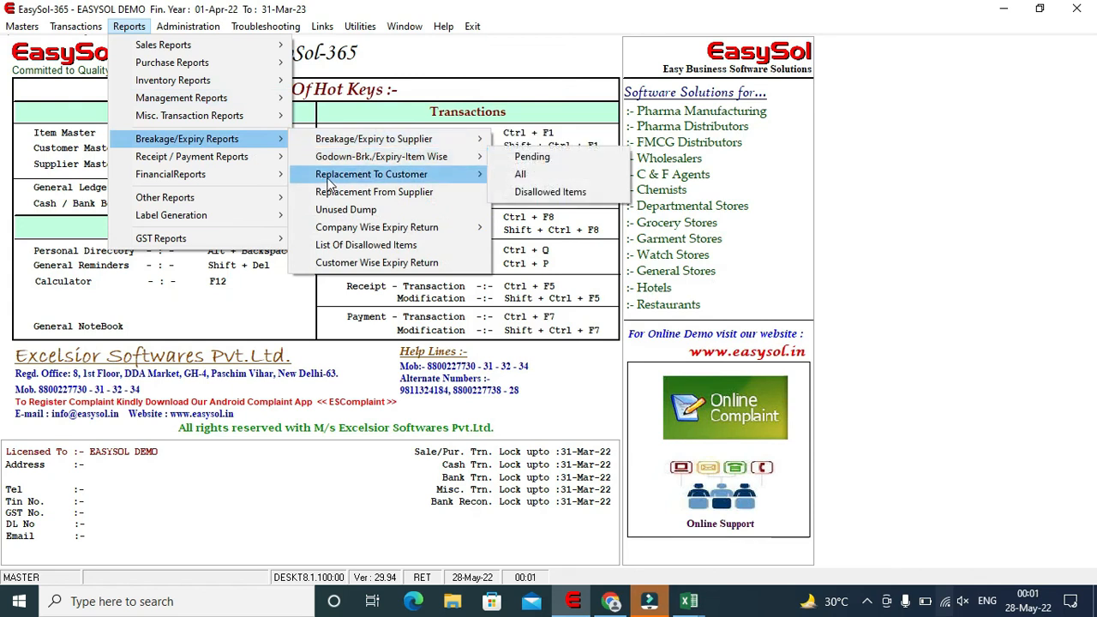
mouse_move(330, 183)
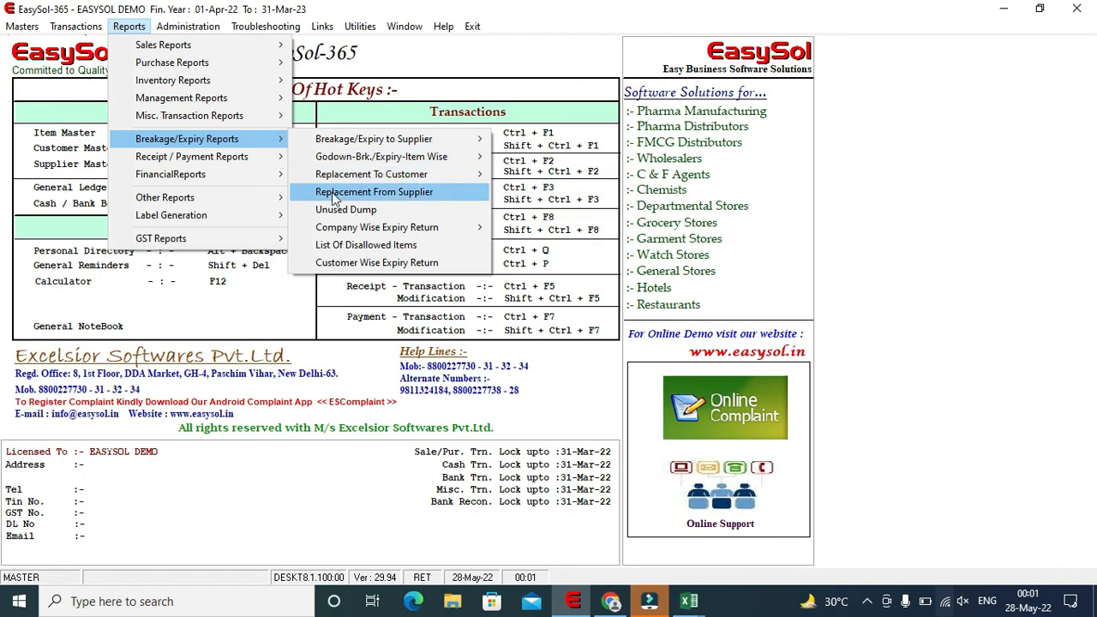
mouse_move(252, 161)
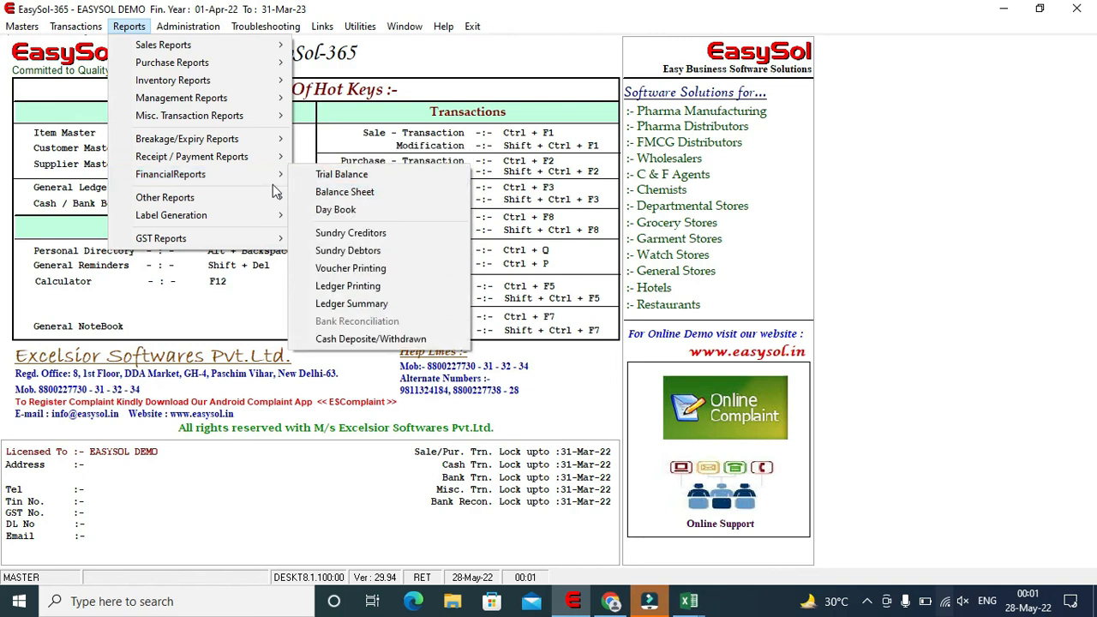
mouse_move(266, 197)
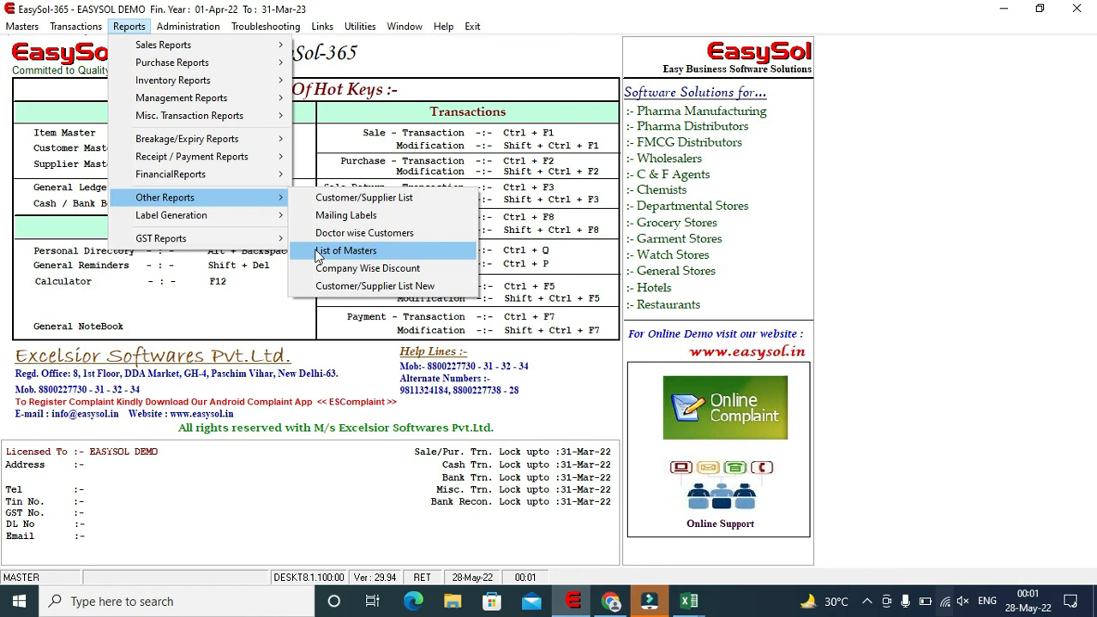
mouse_move(278, 240)
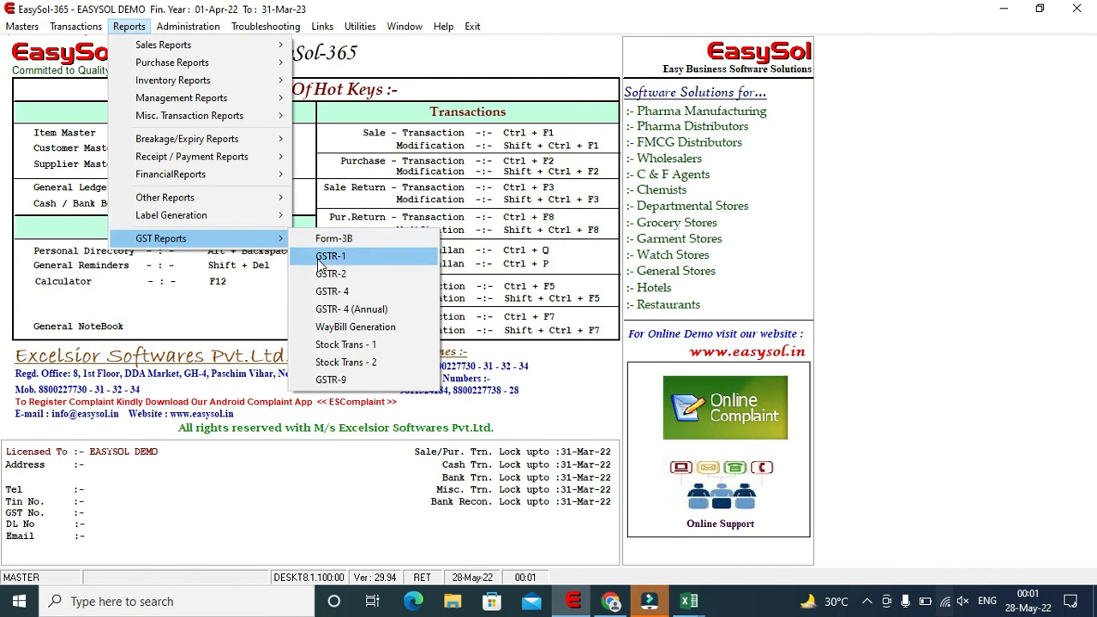
click(487, 81)
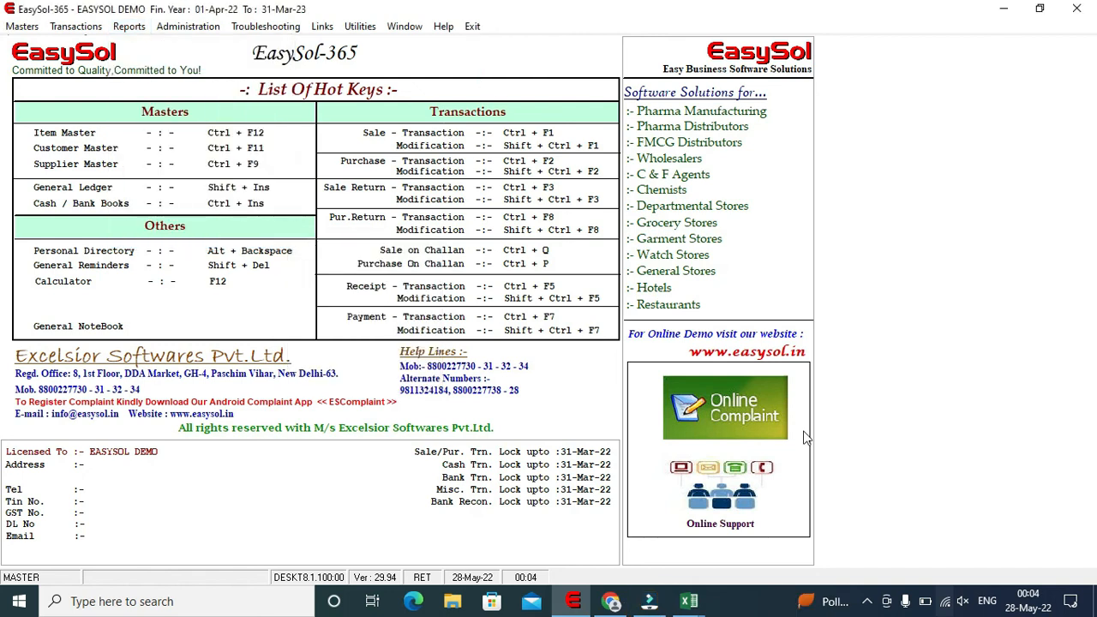